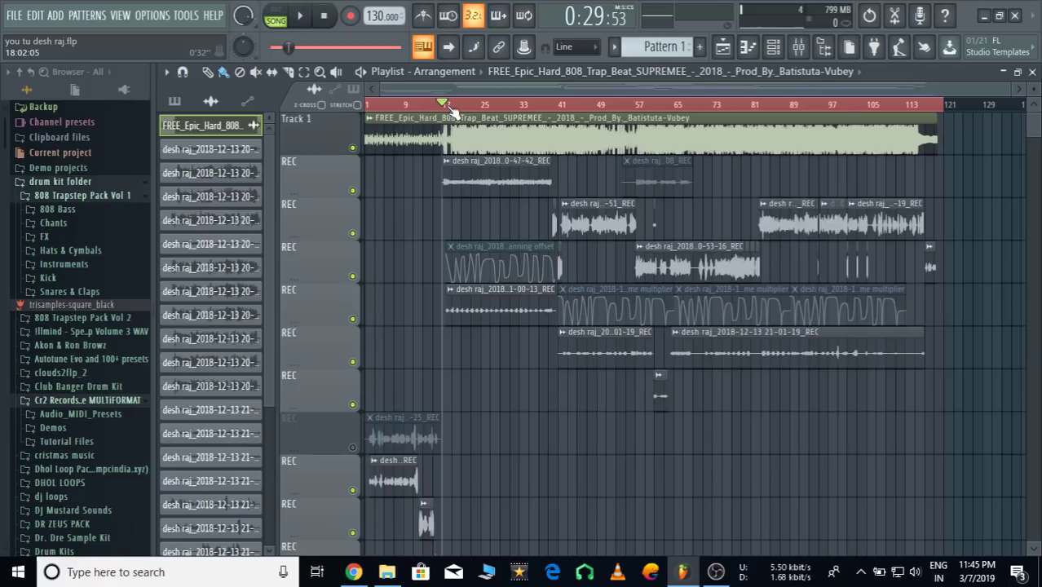
Examine the beat and the vocal recordings across the arrangement, with the playhead set around bar 17
scroll(447, 109, up, 2)
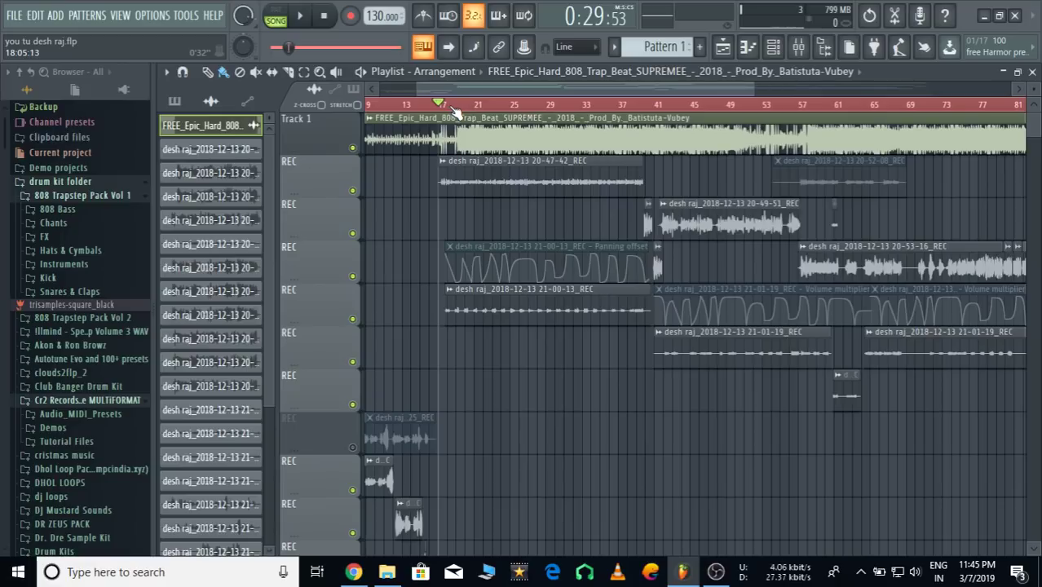
scroll(454, 110, up, 4)
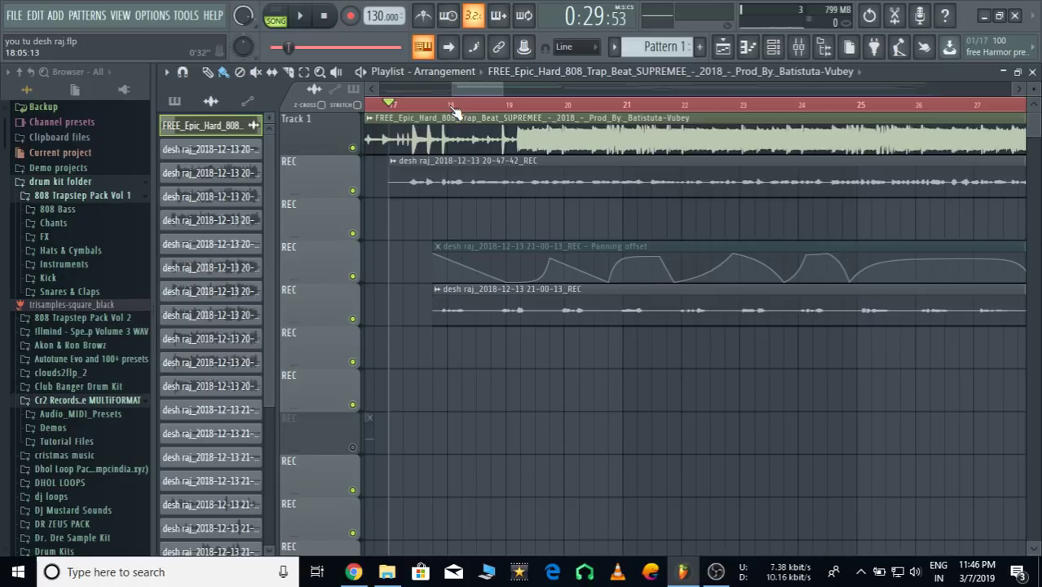
scroll(454, 109, down, 4)
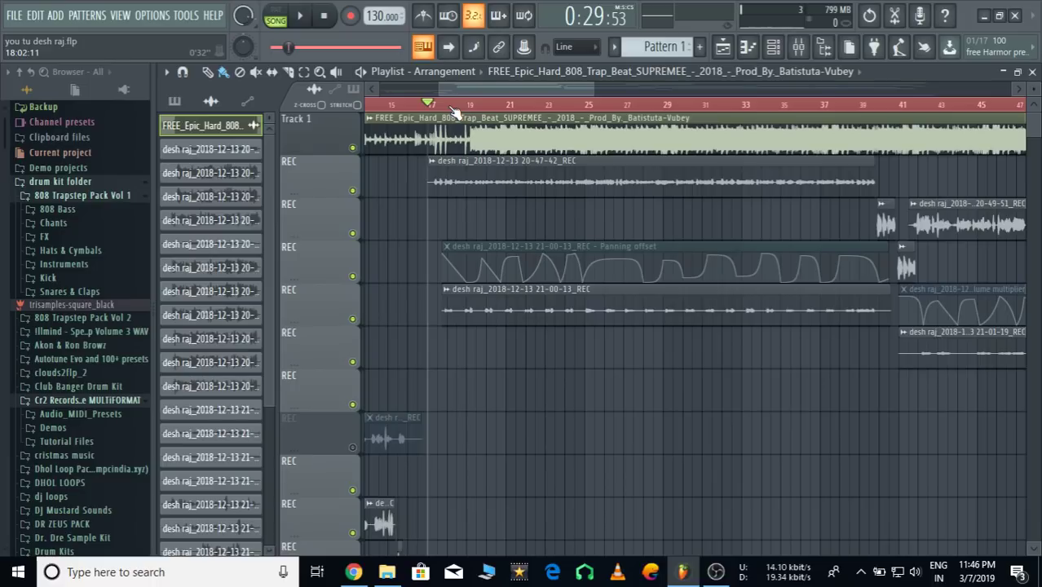
scroll(454, 109, down, 2)
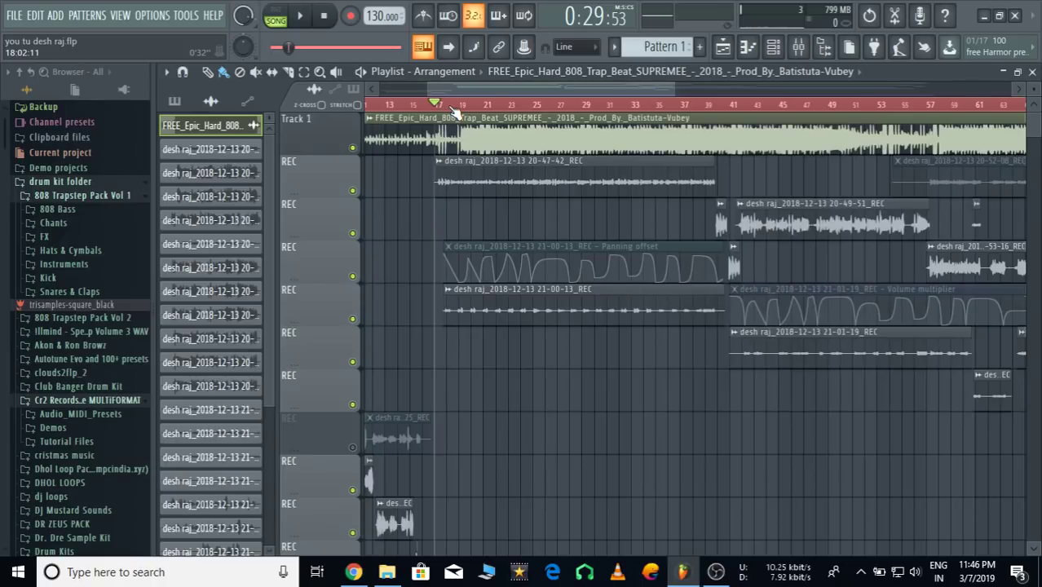
scroll(455, 109, up, 4)
click(404, 109)
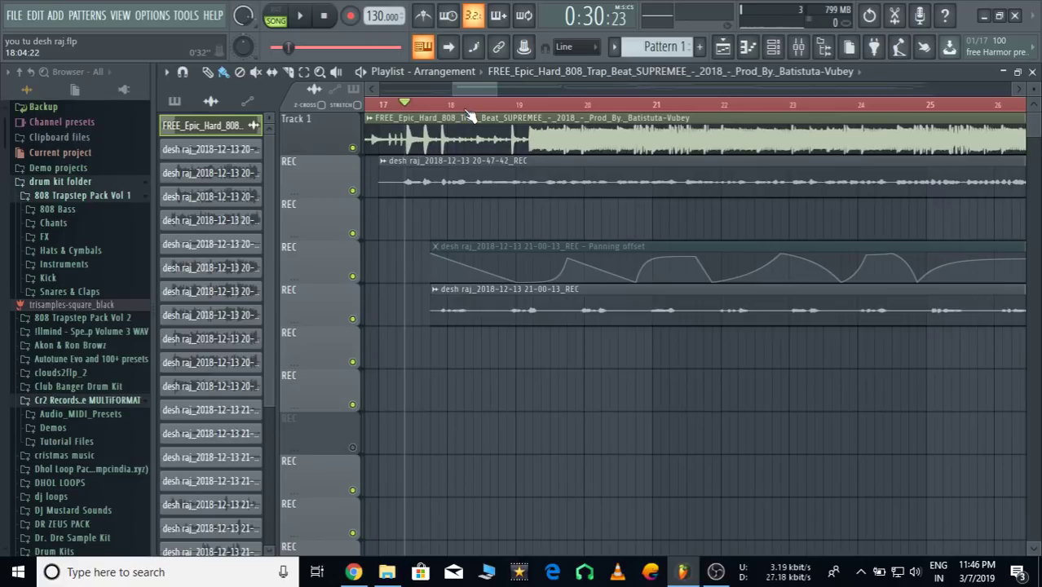
scroll(466, 111, down, 3)
click(433, 110)
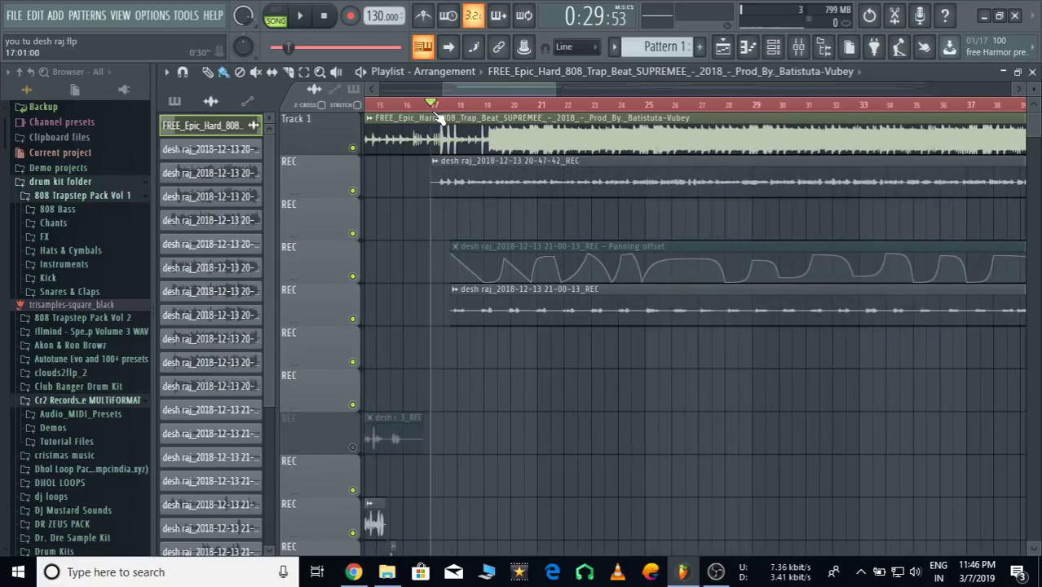
scroll(434, 111, up, 3)
scroll(669, 285, down, 3)
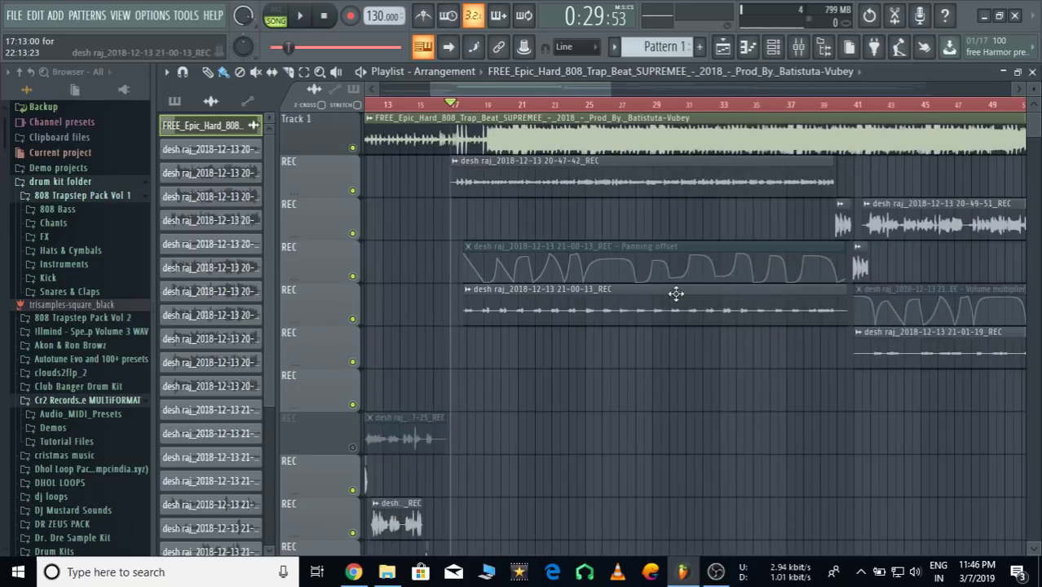
scroll(468, 107, down, 2)
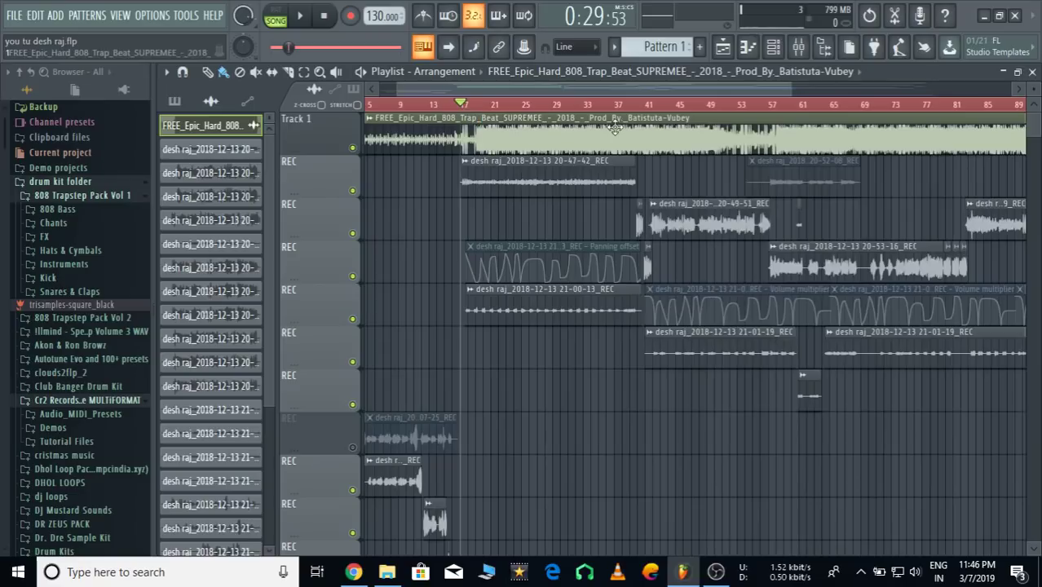
scroll(477, 107, up, 2)
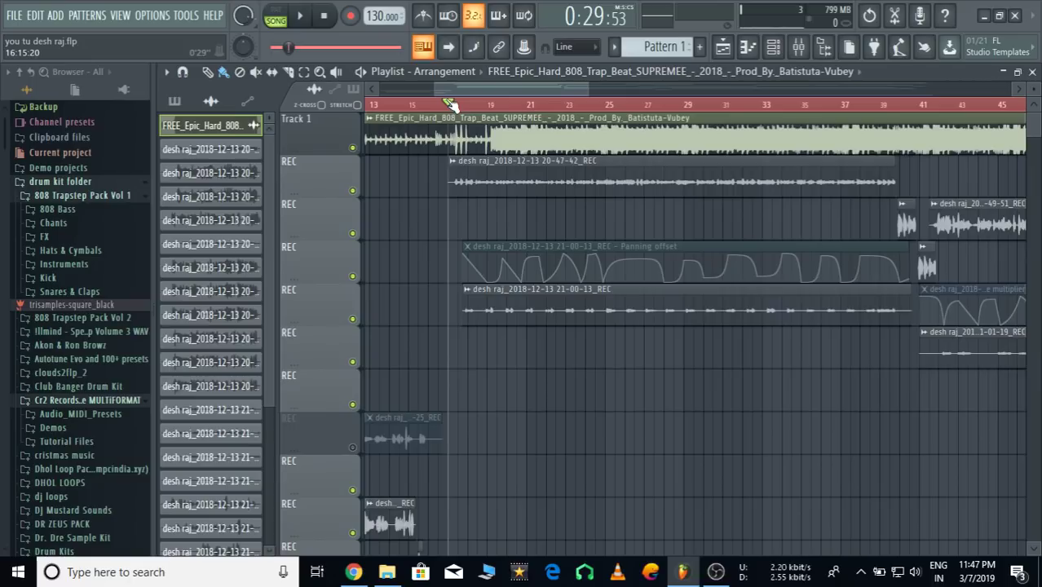
Play the song from bar 17 to hear the vocals over the beat, and stop playback
key(space)
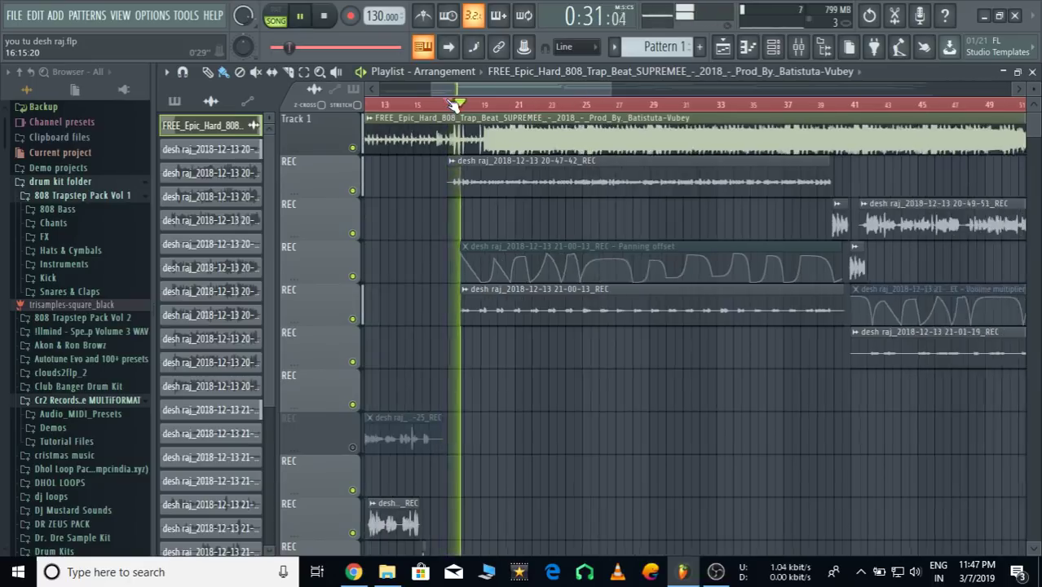
scroll(450, 105, down, 3)
scroll(450, 105, up, 4)
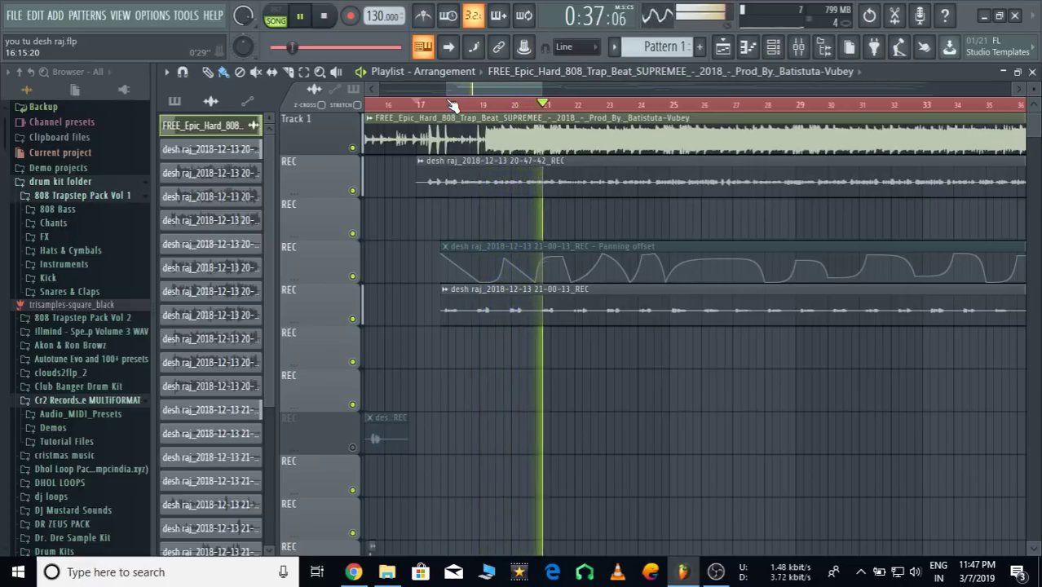
key(space)
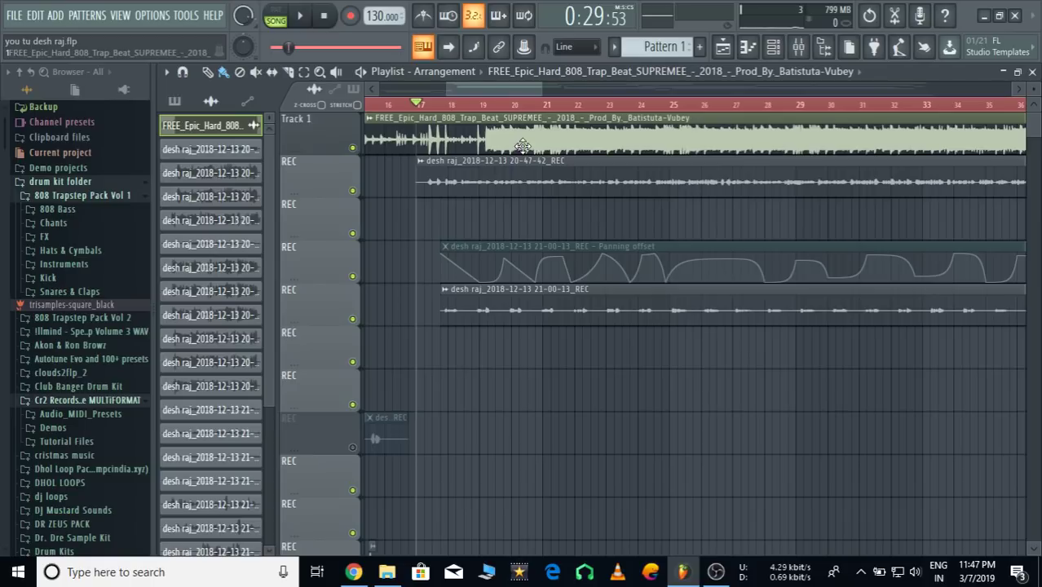
Check the beat clip's channel settings and its Insert 3 fader in the mixer
double_click(689, 138)
click(627, 183)
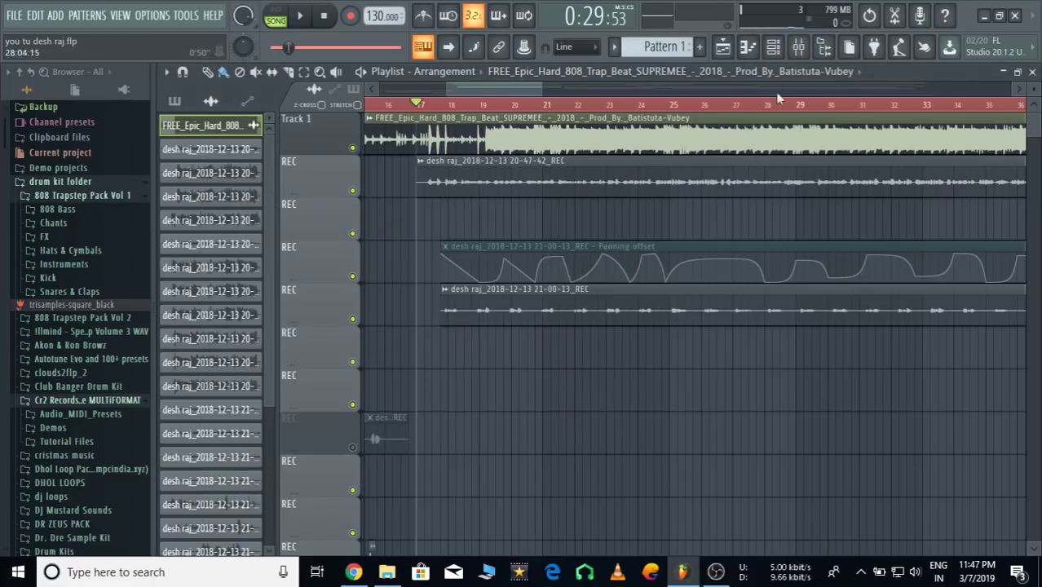
click(799, 47)
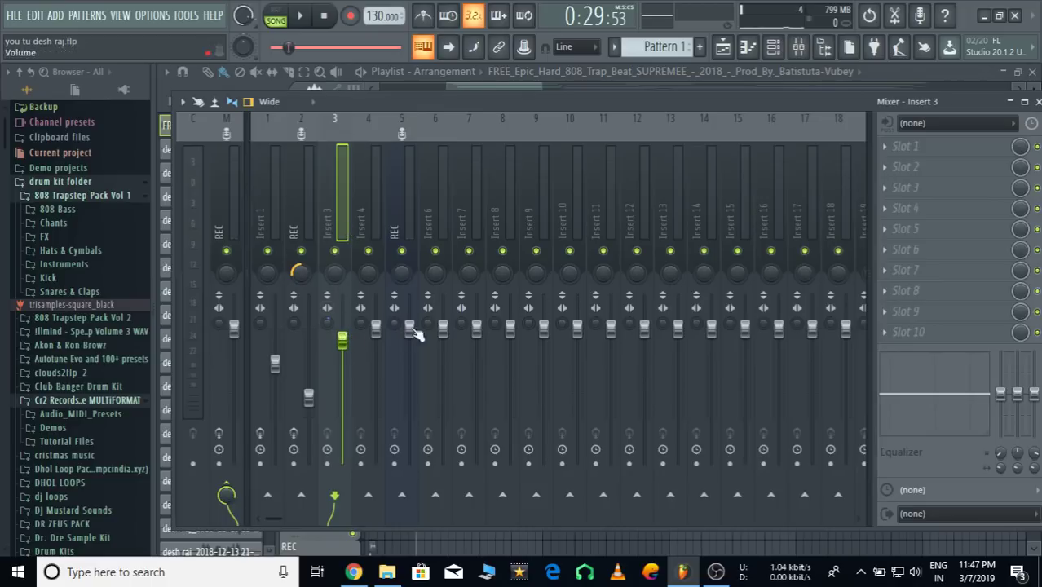
click(344, 341)
click(1036, 101)
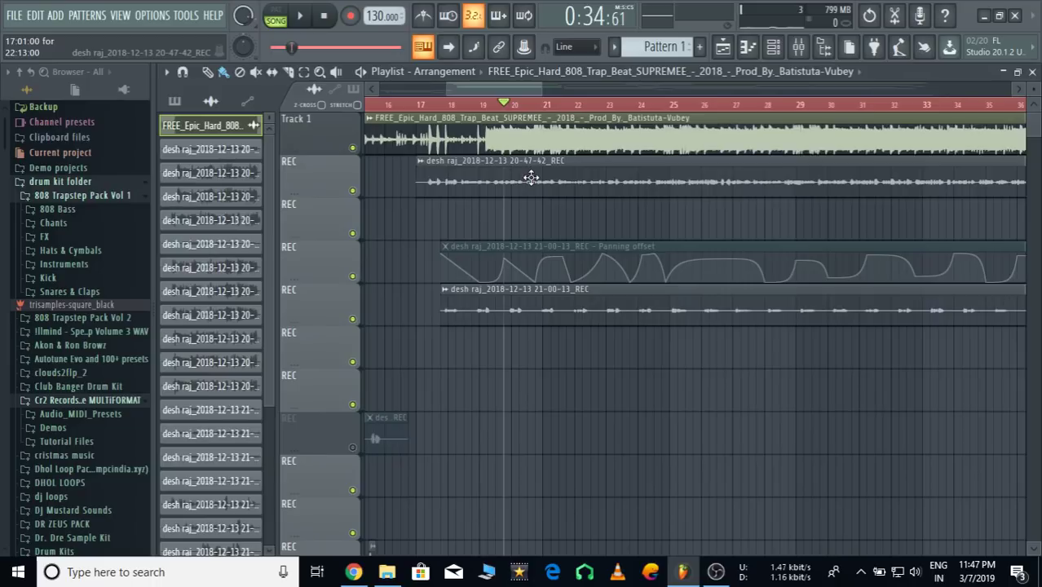
Check the channel settings of the 20-47-42_REC vocal clip and its Insert 4 mixer track, returning the playhead to bar 17
double_click(593, 173)
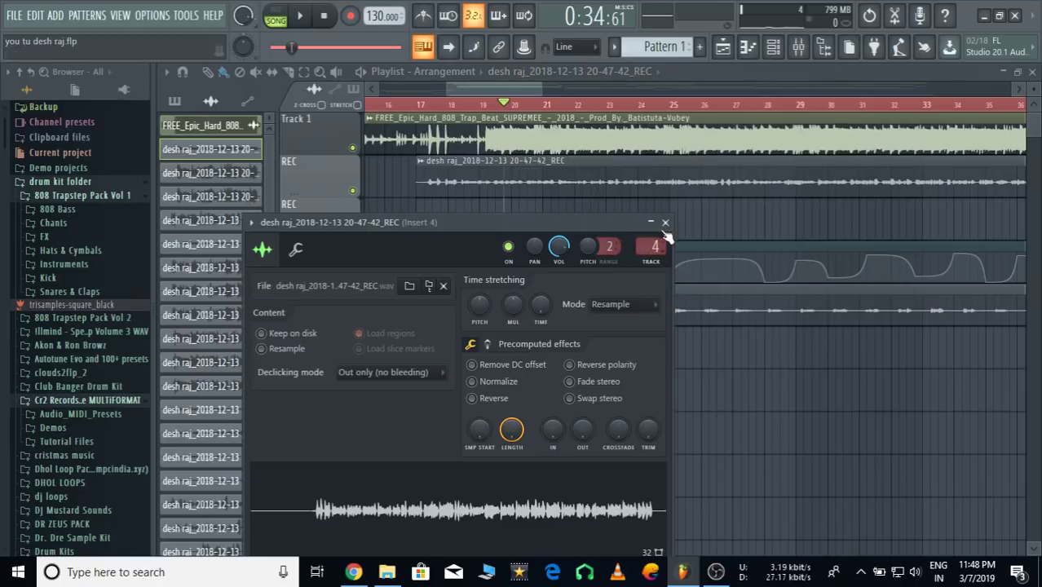
click(665, 222)
click(430, 107)
scroll(432, 109, up, 1)
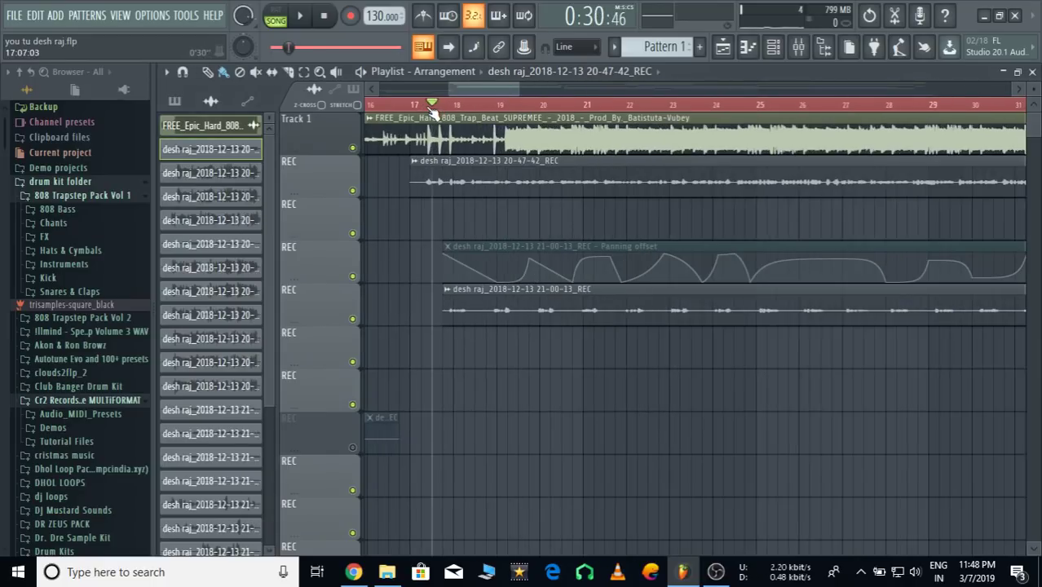
click(799, 47)
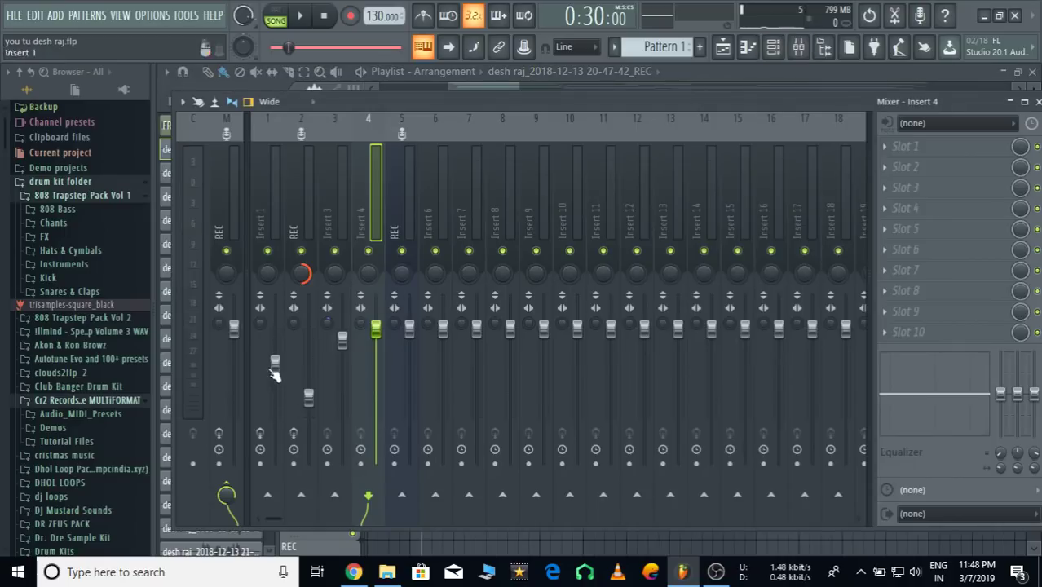
click(1038, 102)
Open and close the beat clip's channel settings, and play the song from bar 17 to compare beat and vocal levels
double_click(539, 141)
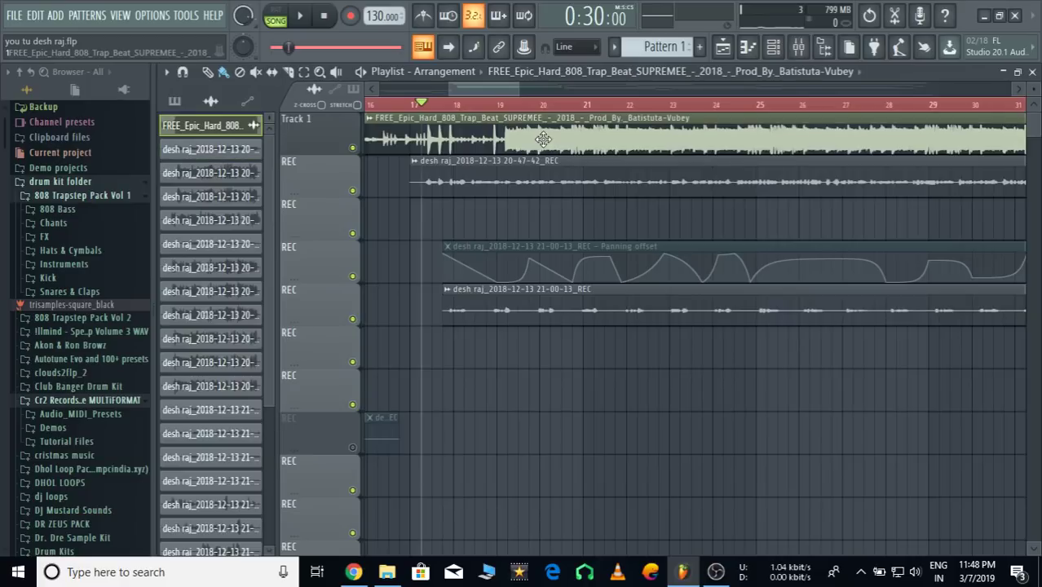
scroll(600, 205, up, 3)
click(625, 183)
key(space)
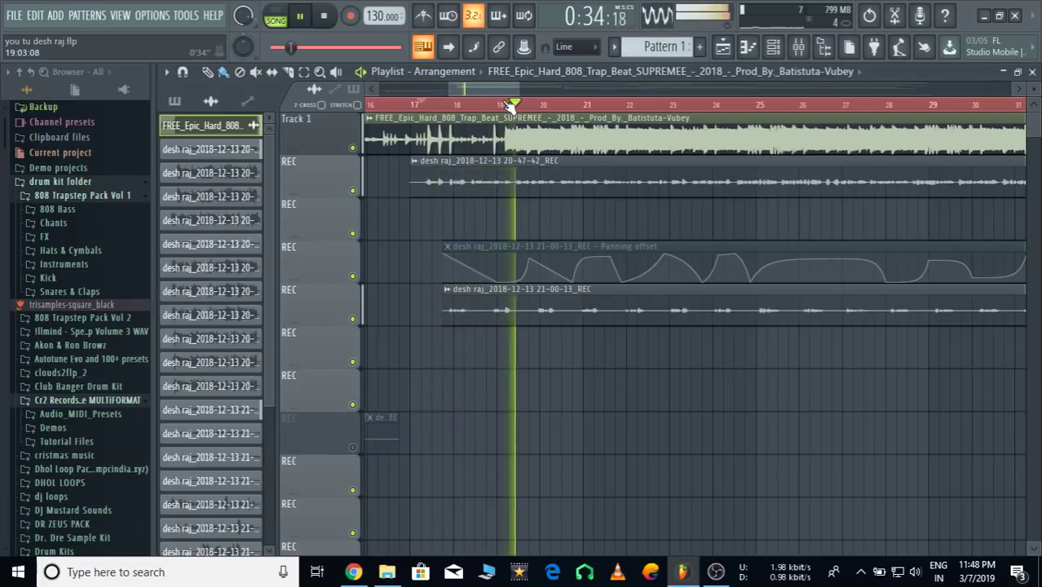
key(space)
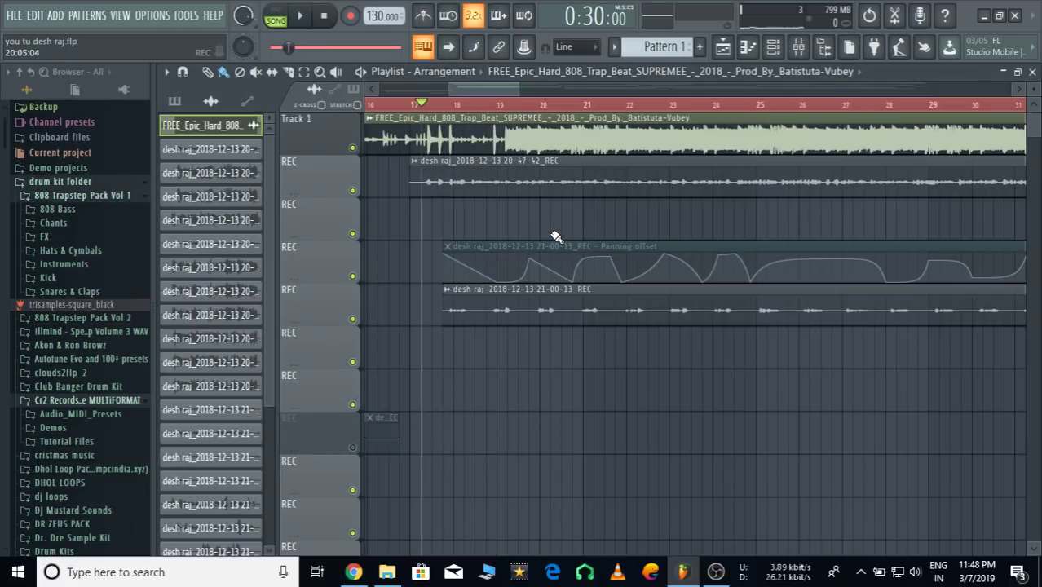
Normalize the 20-47-42_REC vocal clip in its channel settings and close them
click(566, 185)
double_click(565, 185)
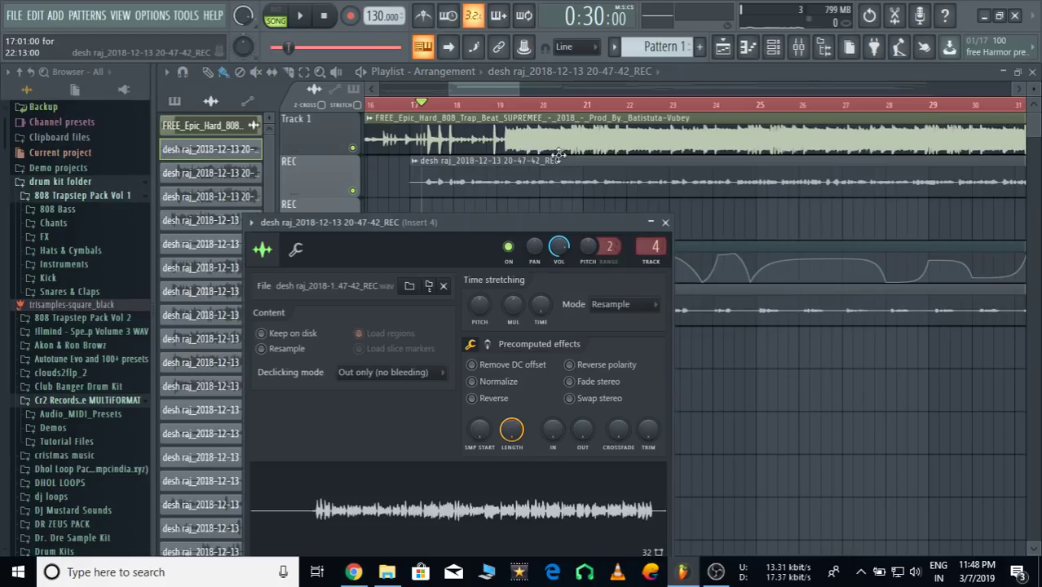
click(475, 383)
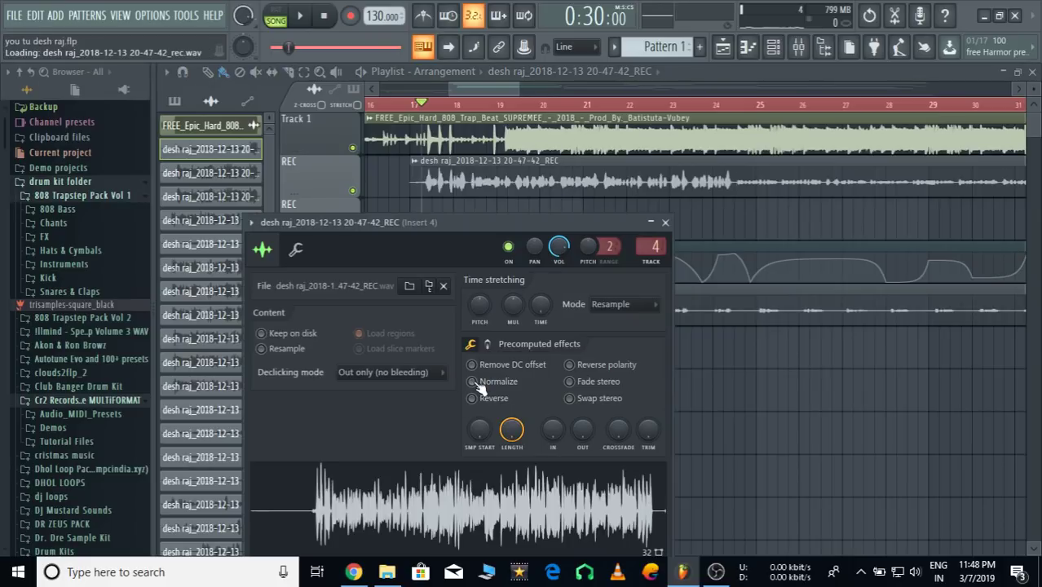
click(666, 222)
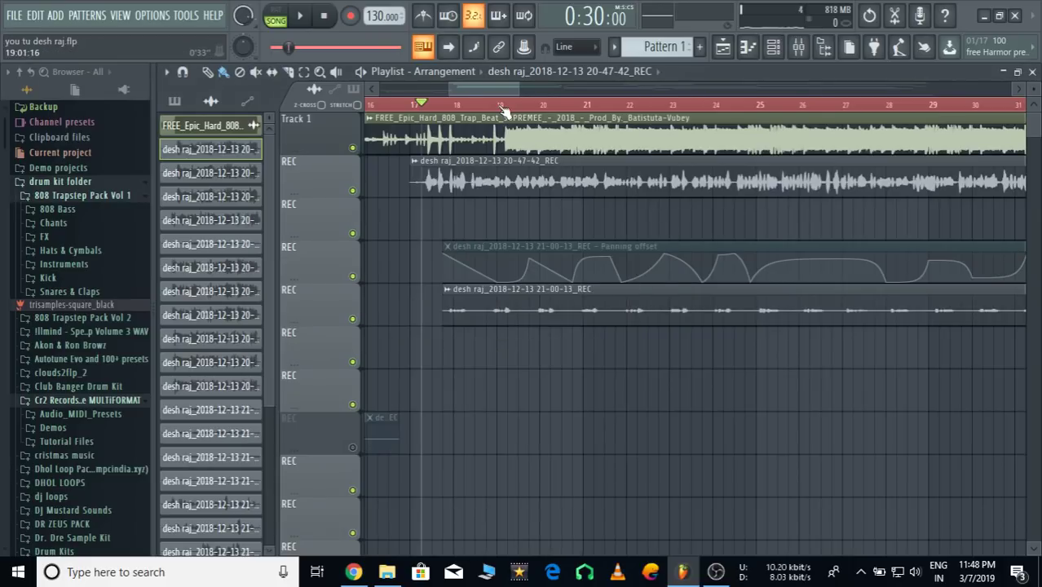
Play the song from bar 17 to hear the normalized vocal, and stop playback
scroll(503, 108, down, 3)
scroll(481, 109, up, 3)
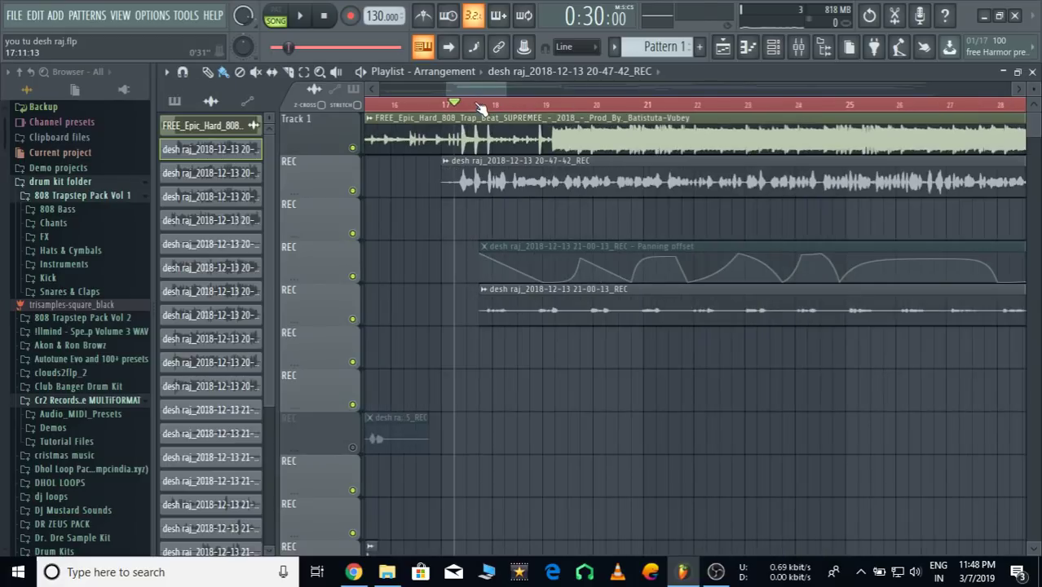
key(space)
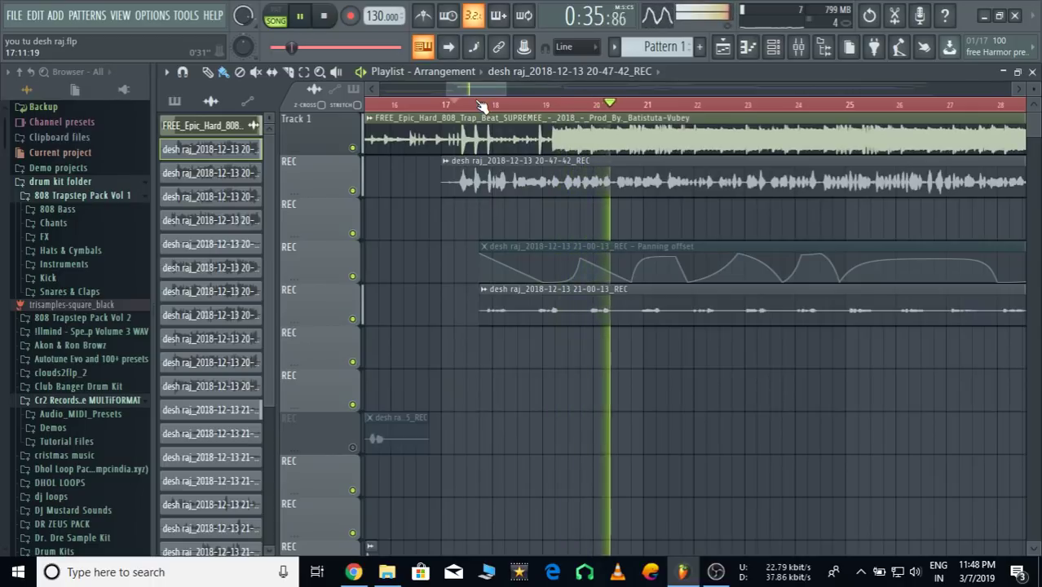
key(space)
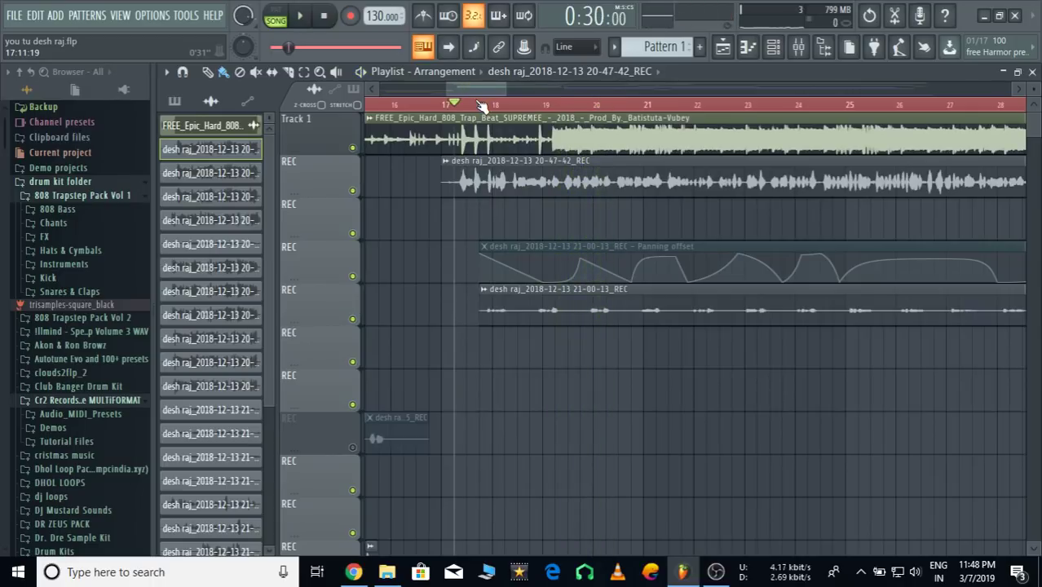
scroll(481, 106, down, 3)
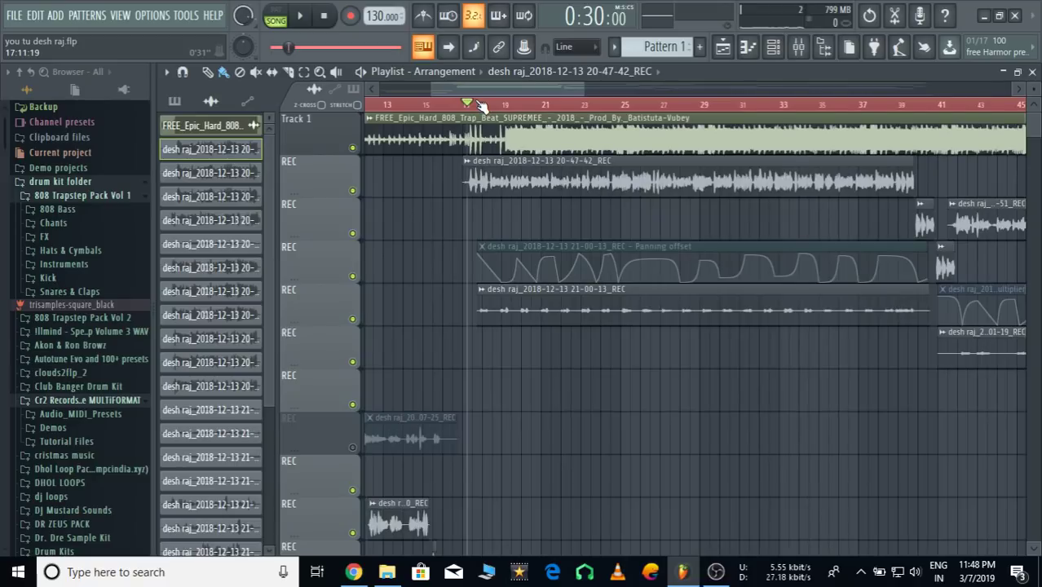
scroll(481, 106, up, 3)
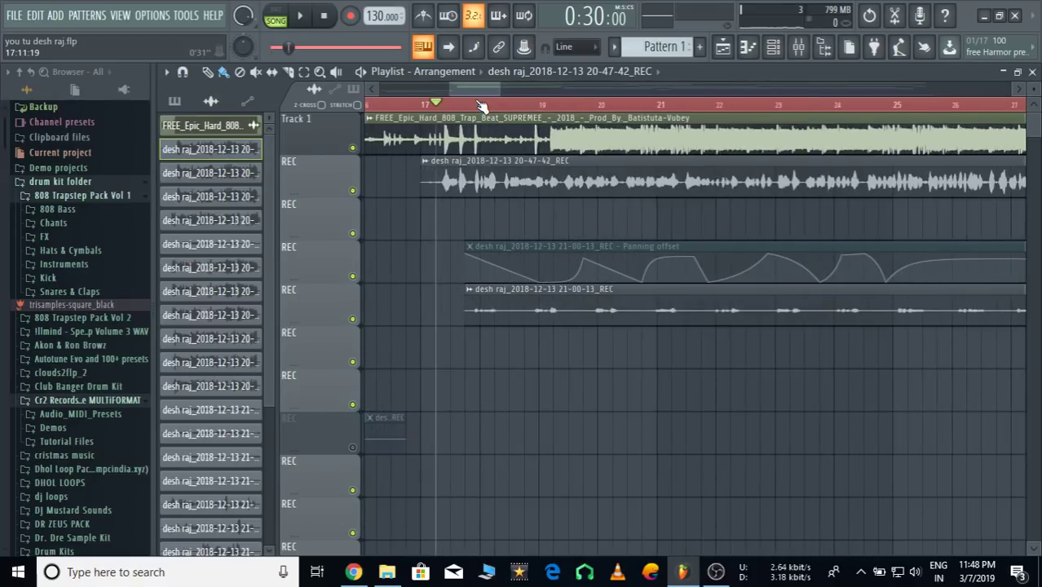
scroll(481, 106, down, 3)
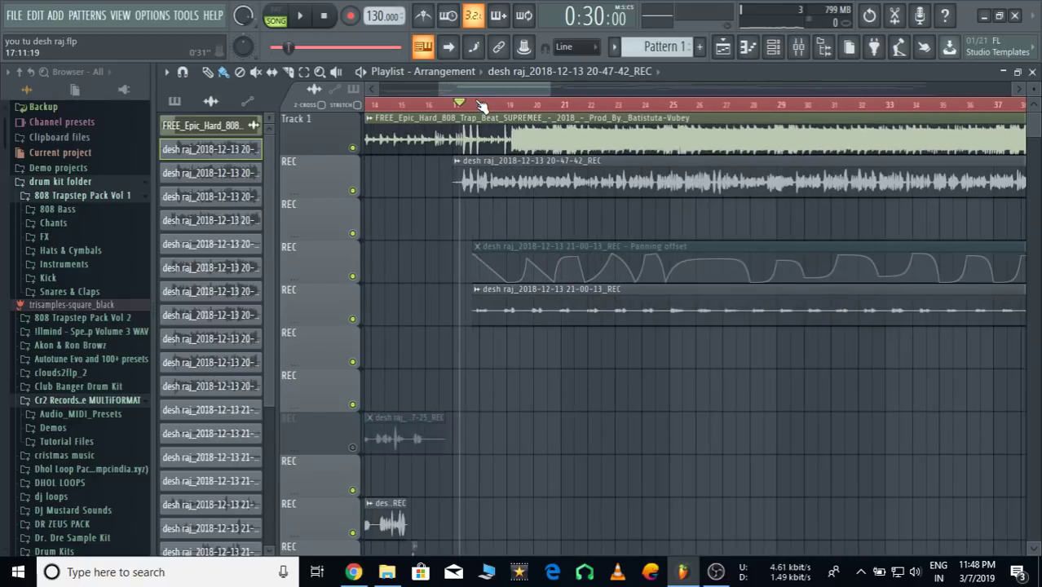
scroll(532, 108, down, 3)
scroll(532, 108, up, 3)
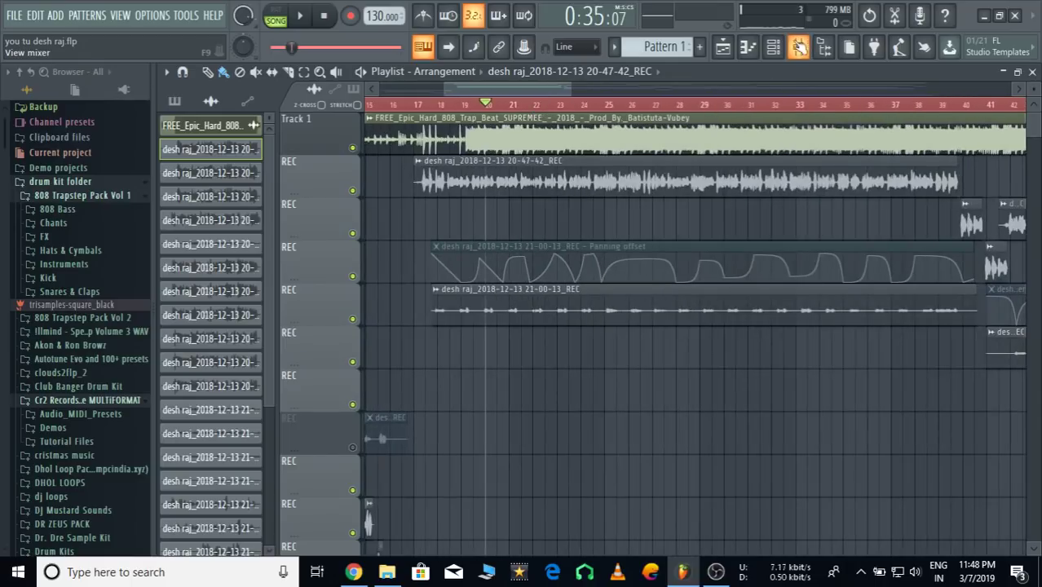
Load Fruity Parametric EQ 2 into Slot 3 of the vocal's Insert 4 mixer track and lower the Insert 4 volume fader
click(773, 47)
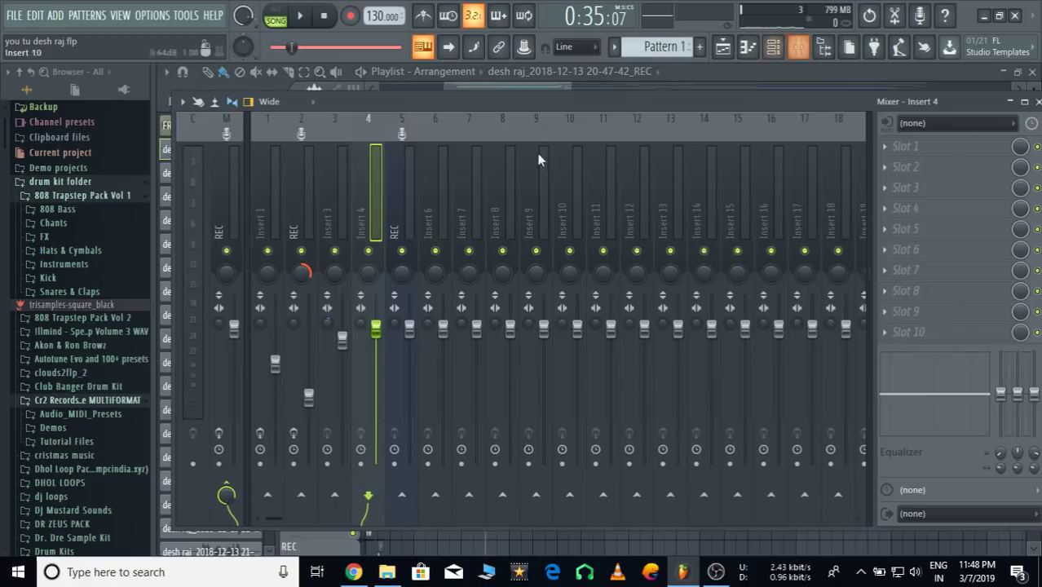
click(903, 188)
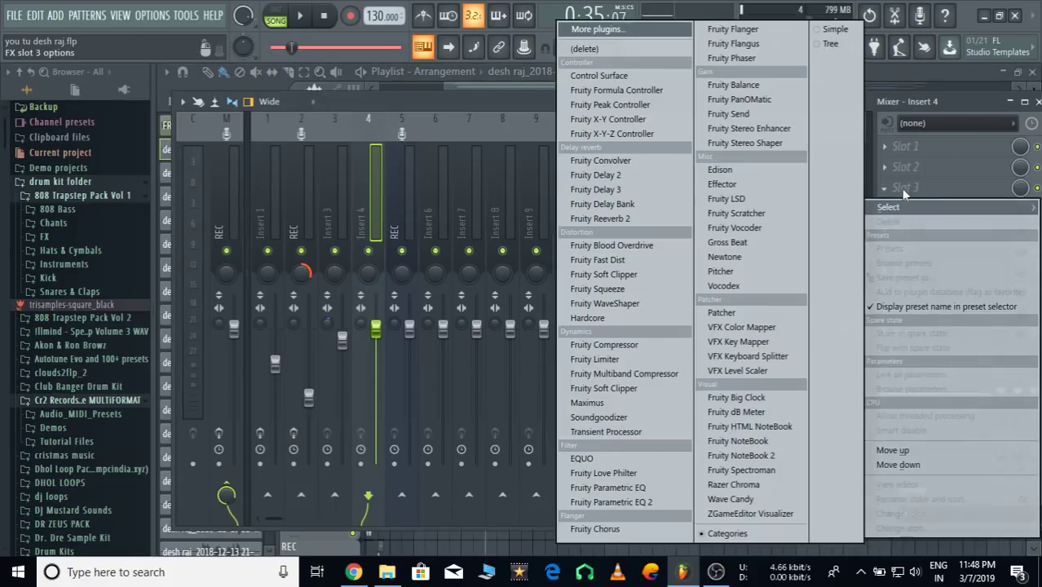
click(636, 503)
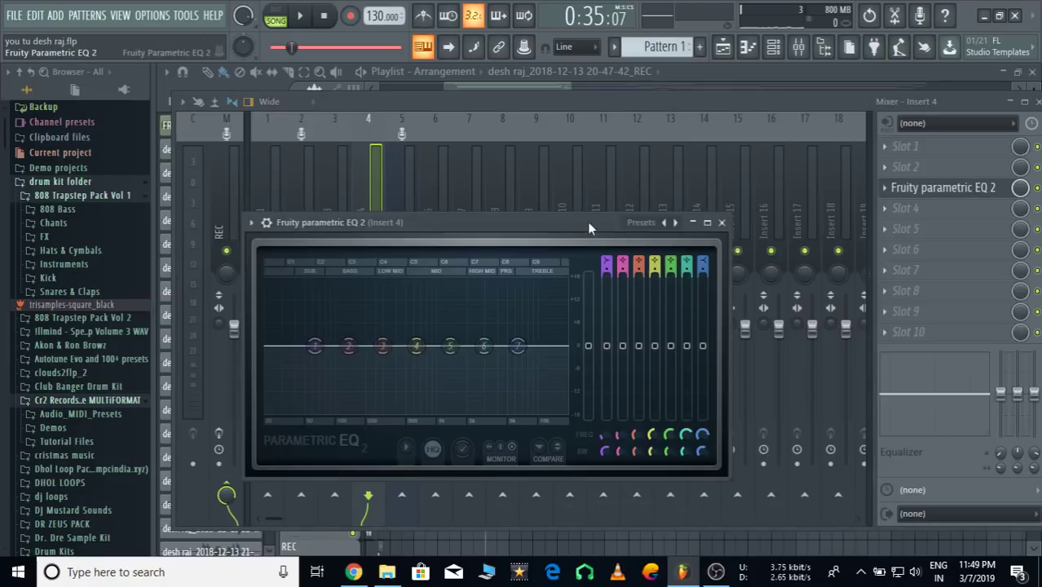
drag(590, 222, 850, 65)
drag(376, 329, 376, 367)
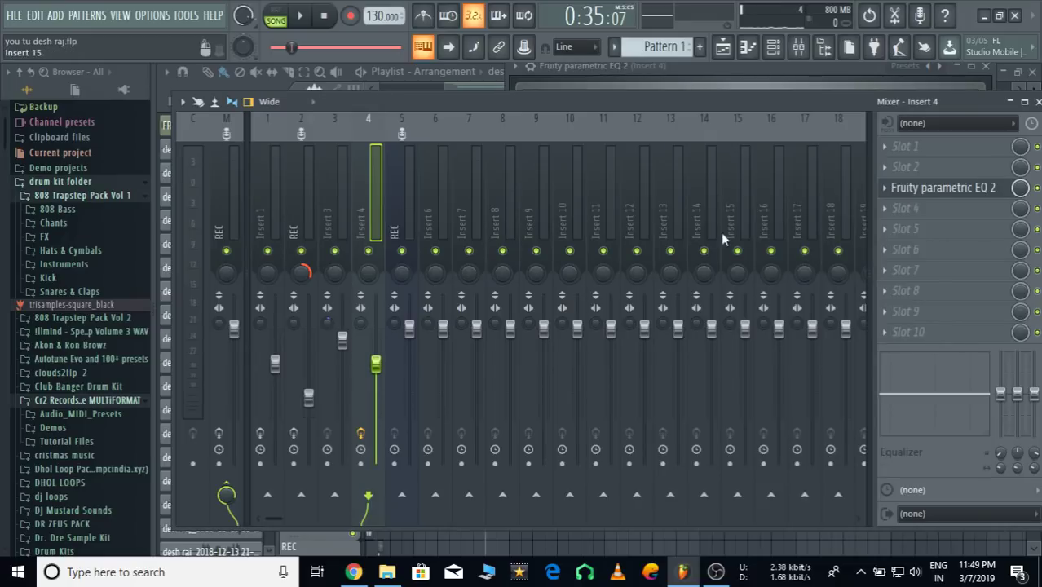
Cut the vocal's low end in the Slot 3 EQ by lowering the band 1 low shelf at about 122 Hz, checking it in playback
click(943, 194)
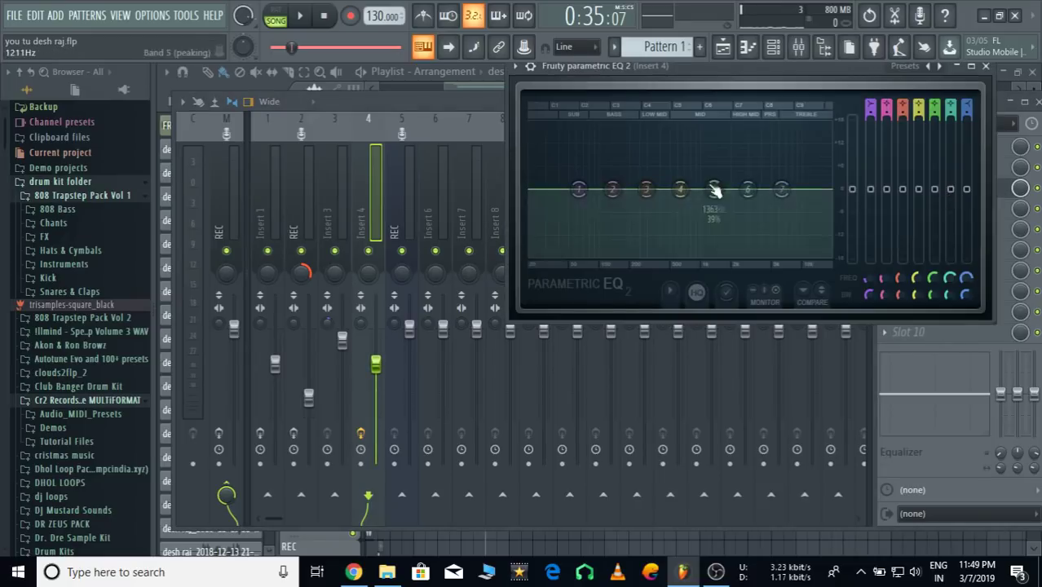
drag(738, 85, 616, 170)
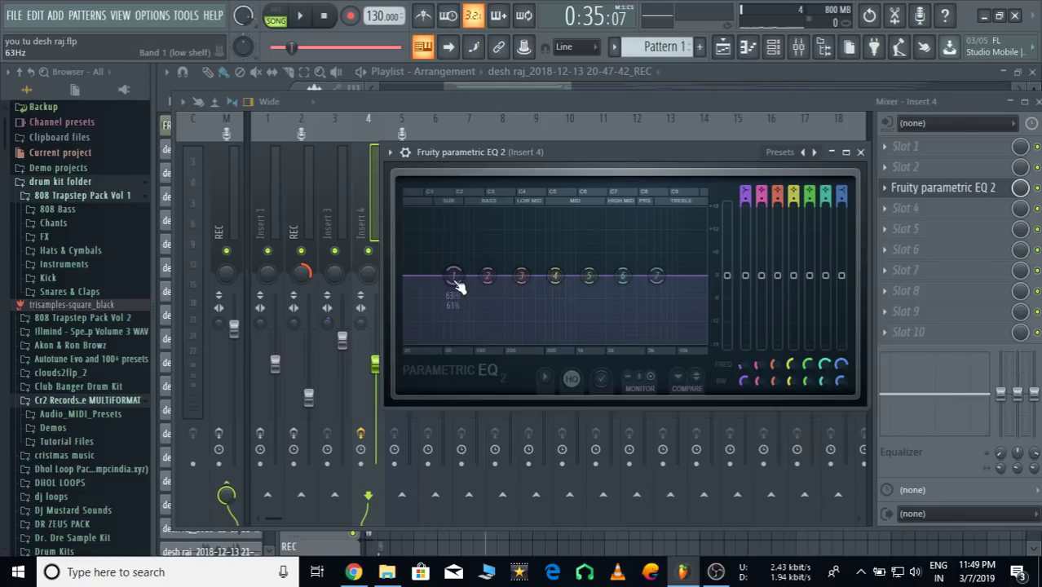
key(space)
drag(459, 287, 477, 338)
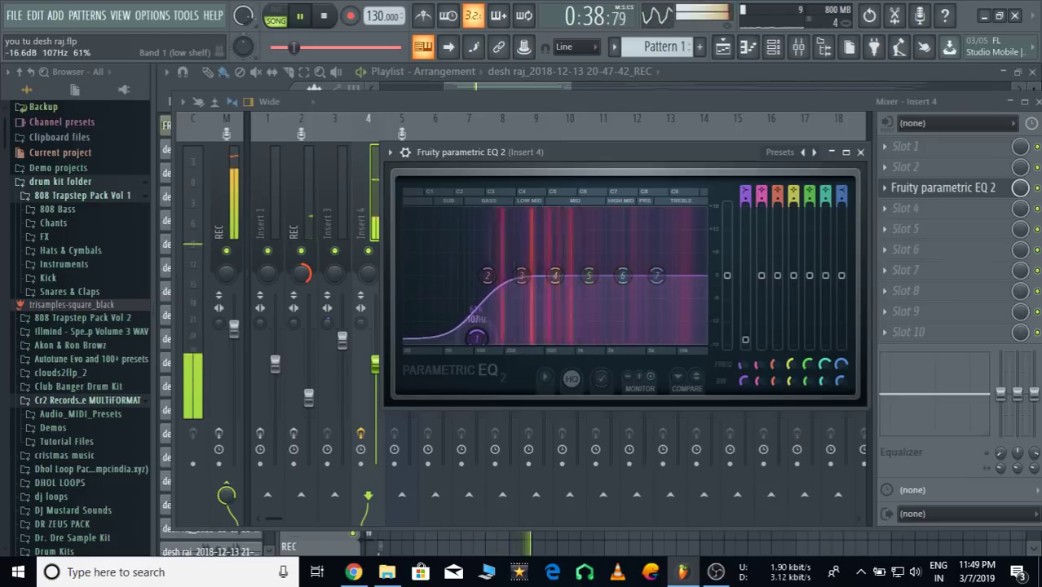
scroll(478, 337, down, 2)
scroll(479, 338, up, 1)
mouse_move(479, 337)
mouse_down()
mouse_move(468, 327)
mouse_move(480, 324)
mouse_move(484, 334)
mouse_up()
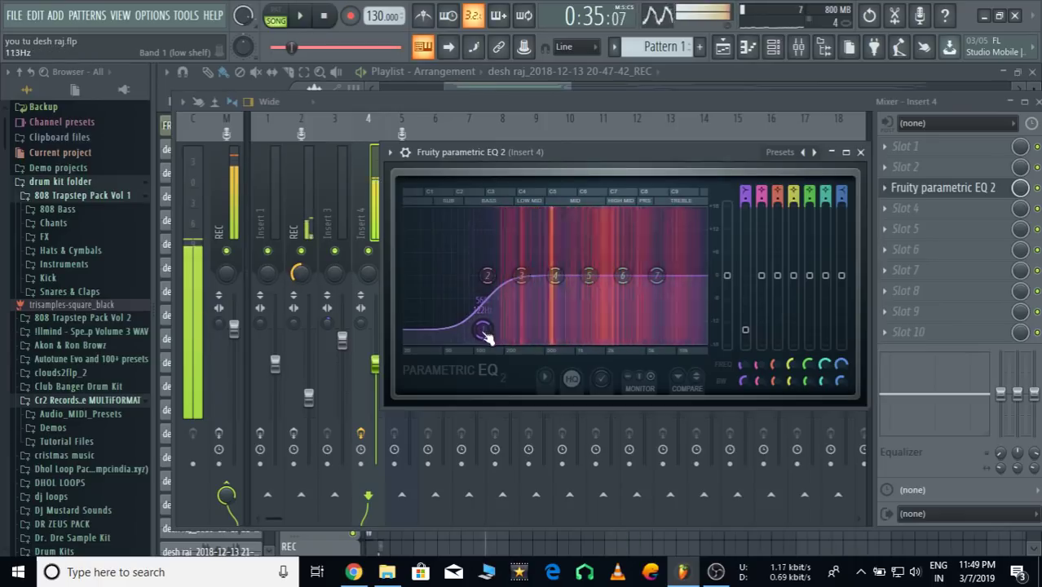
key(space)
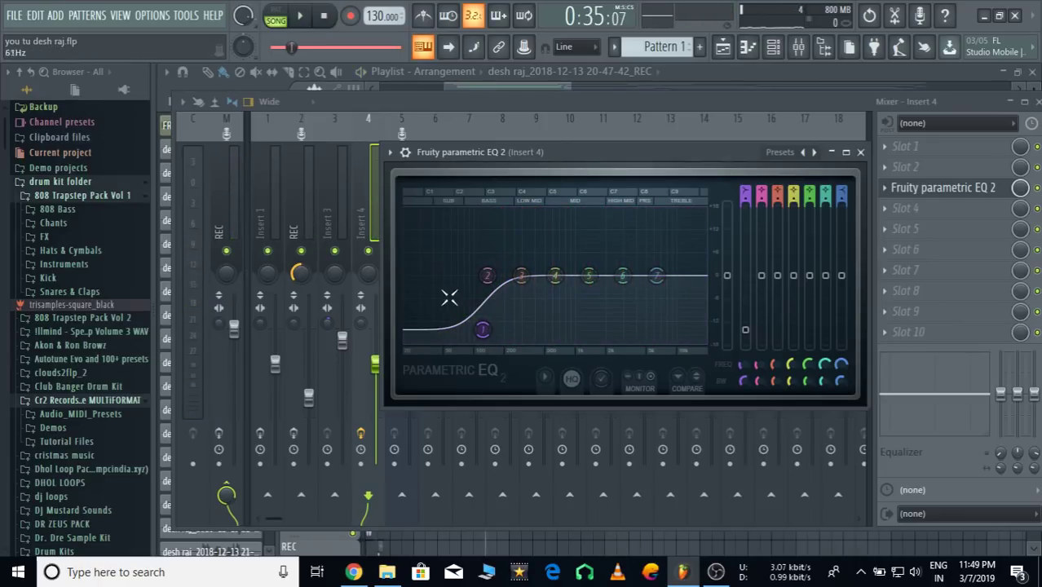
drag(483, 330, 482, 332)
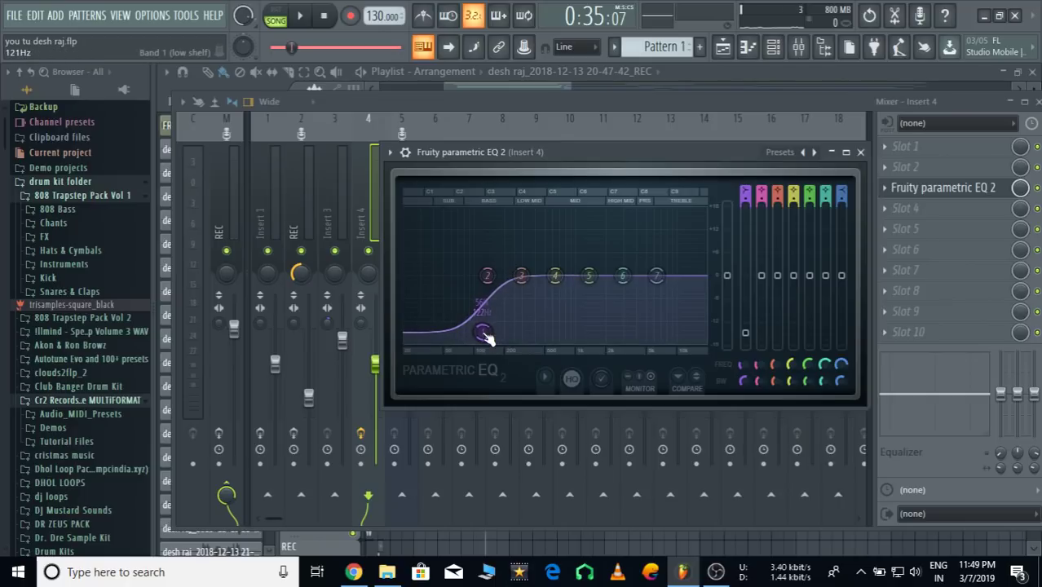
key(space)
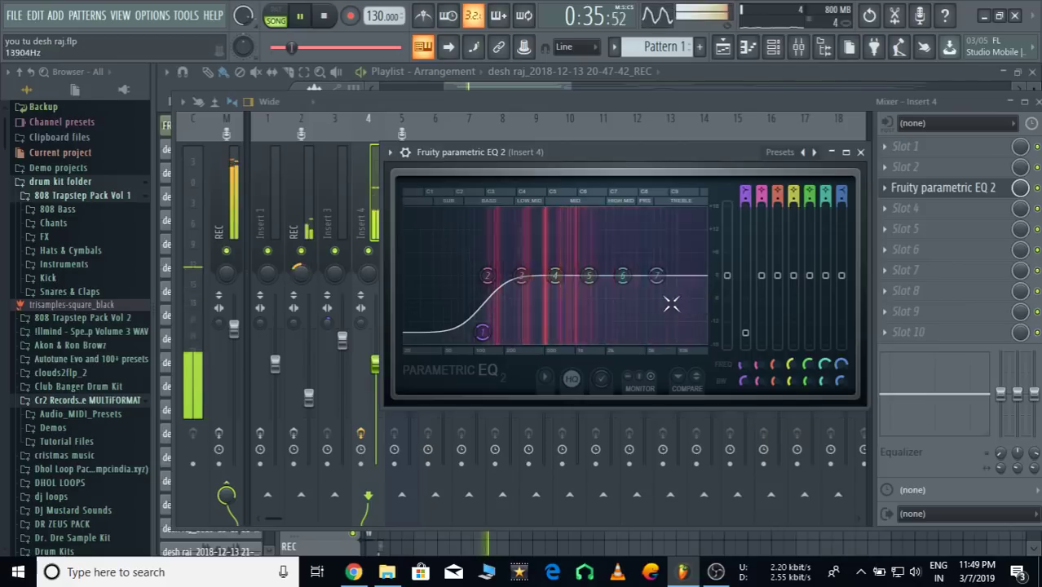
key(space)
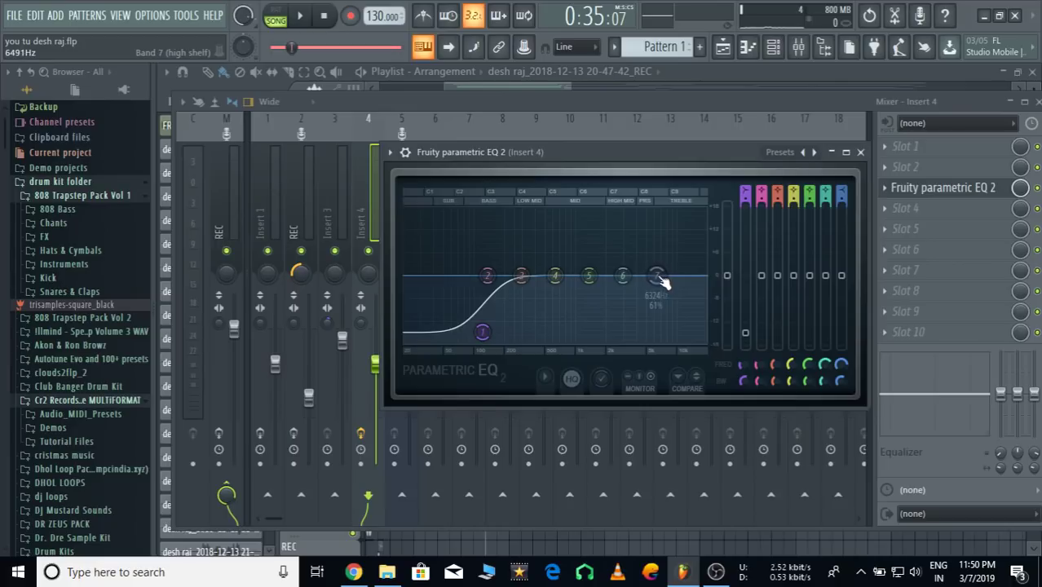
Raise band 7 of the Slot 3 EQ to about 2.5 dB near 5.9 kHz and slightly boost band 5 at 1363 Hz during playback
key(space)
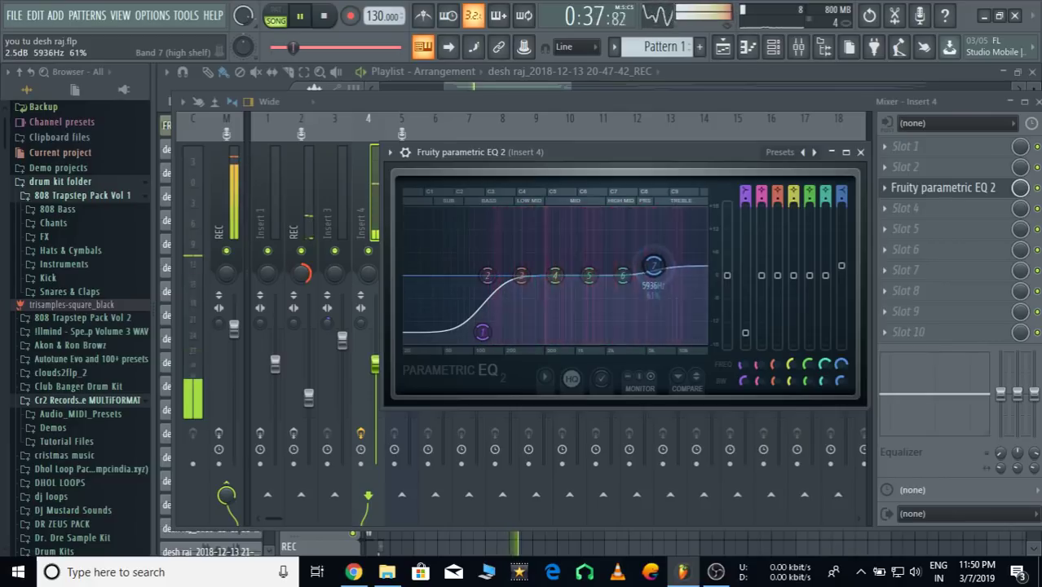
drag(657, 273, 653, 265)
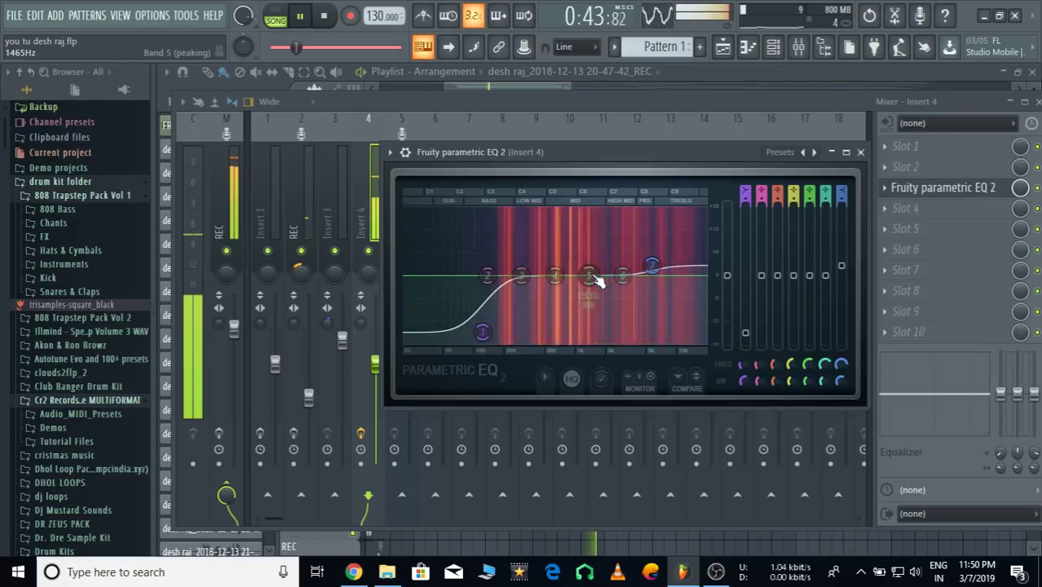
drag(622, 277, 589, 271)
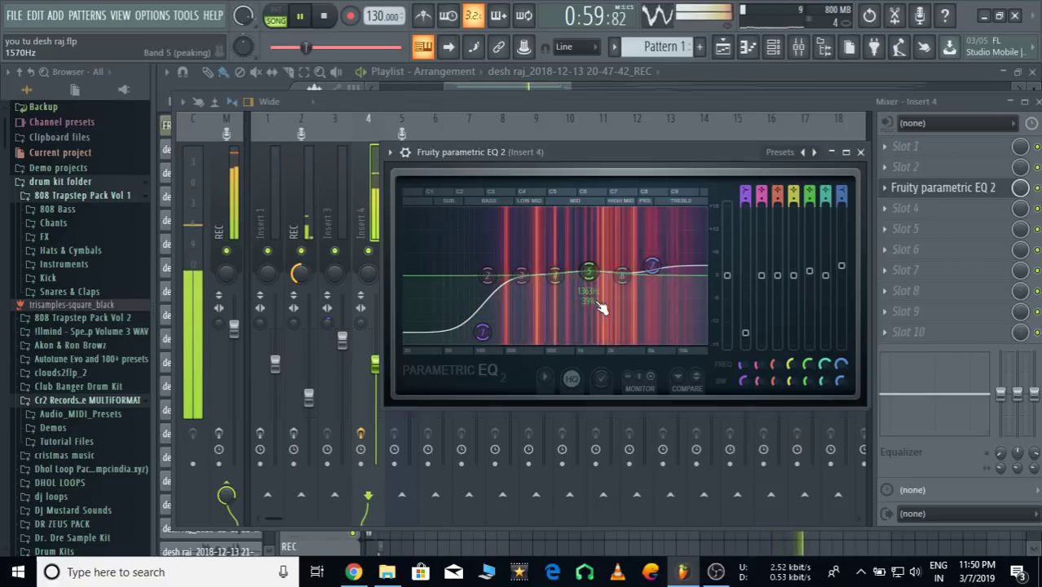
key(space)
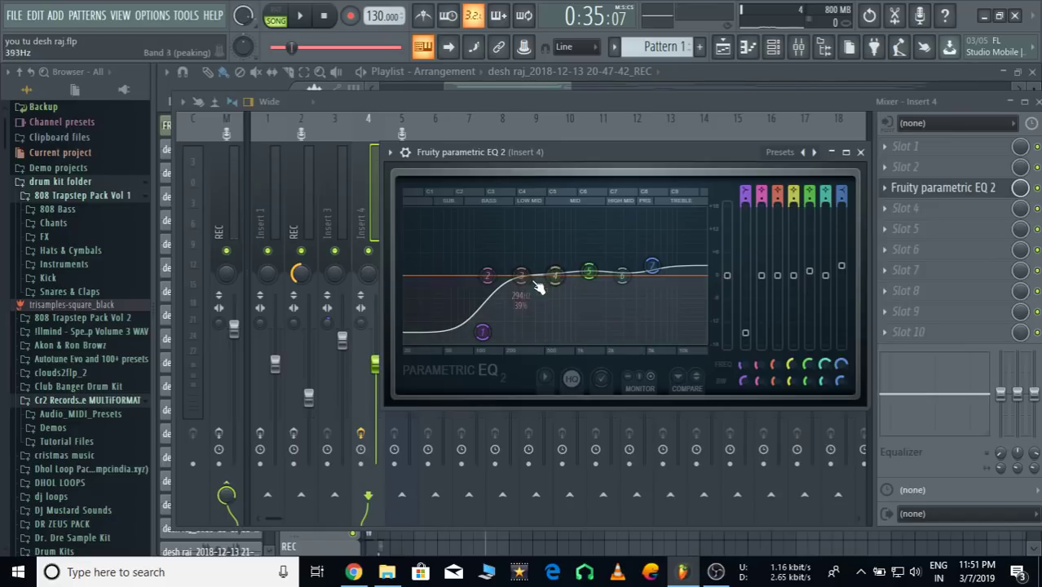
Load a second Fruity Parametric EQ 2 into Slot 4 of the vocal's Insert 4 mixer track
click(895, 208)
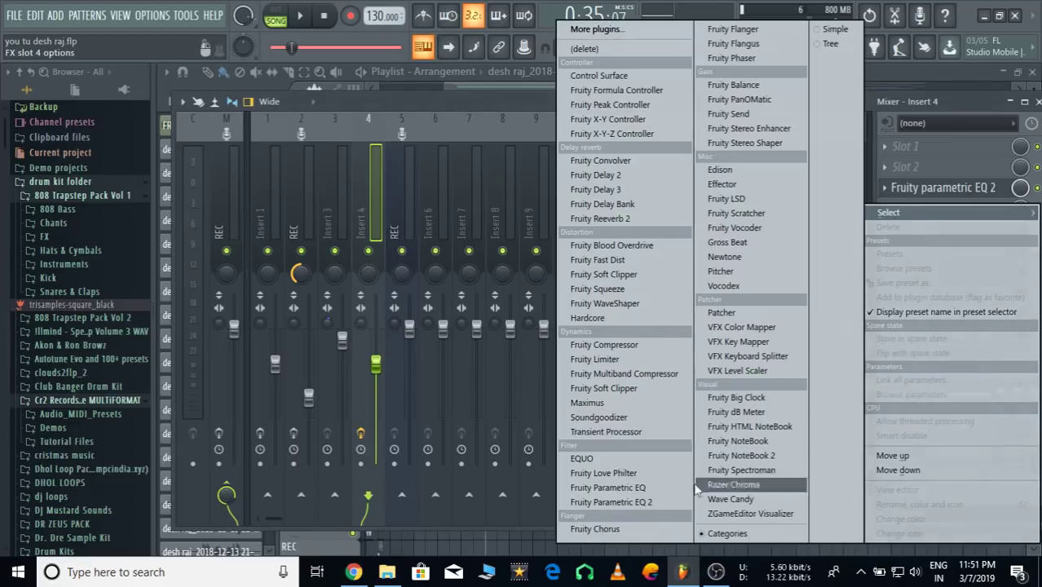
click(670, 502)
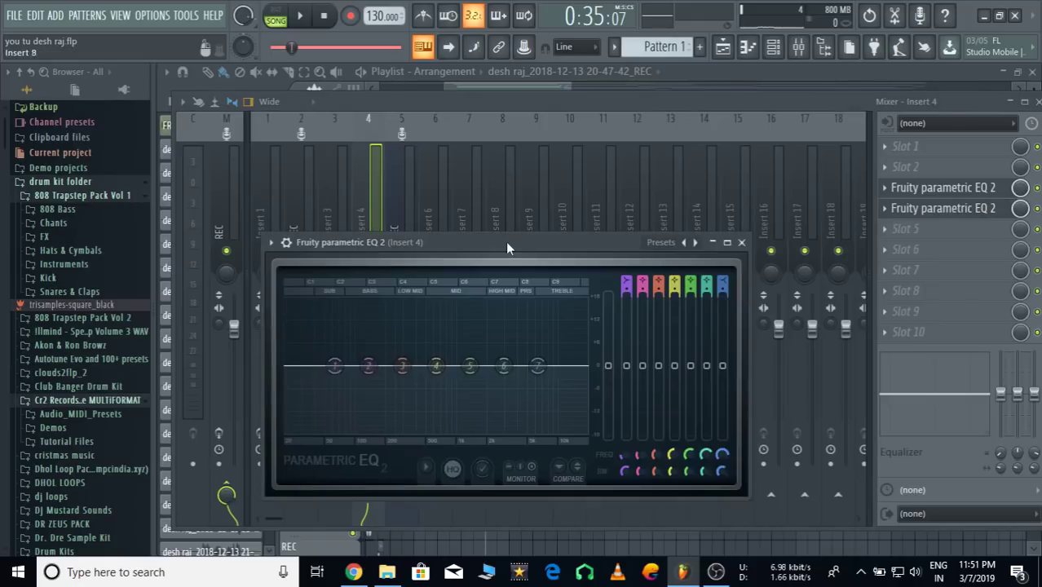
drag(506, 242, 595, 164)
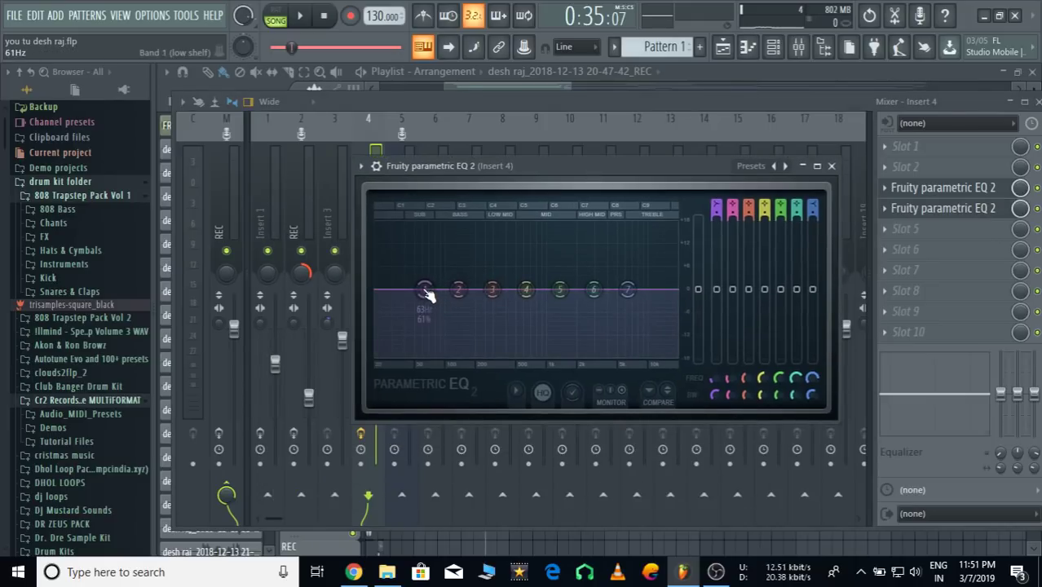
Lower band 1 of the Slot 4 EQ to about -15 dB near 89 Hz while the song plays, and replay the passage briefly
key(space)
drag(426, 294, 440, 347)
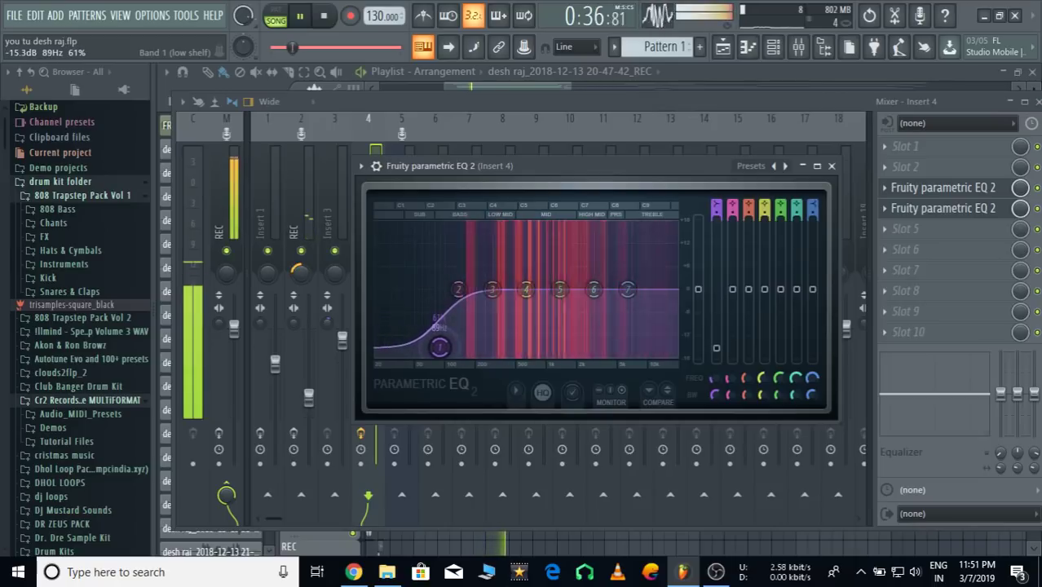
key(space)
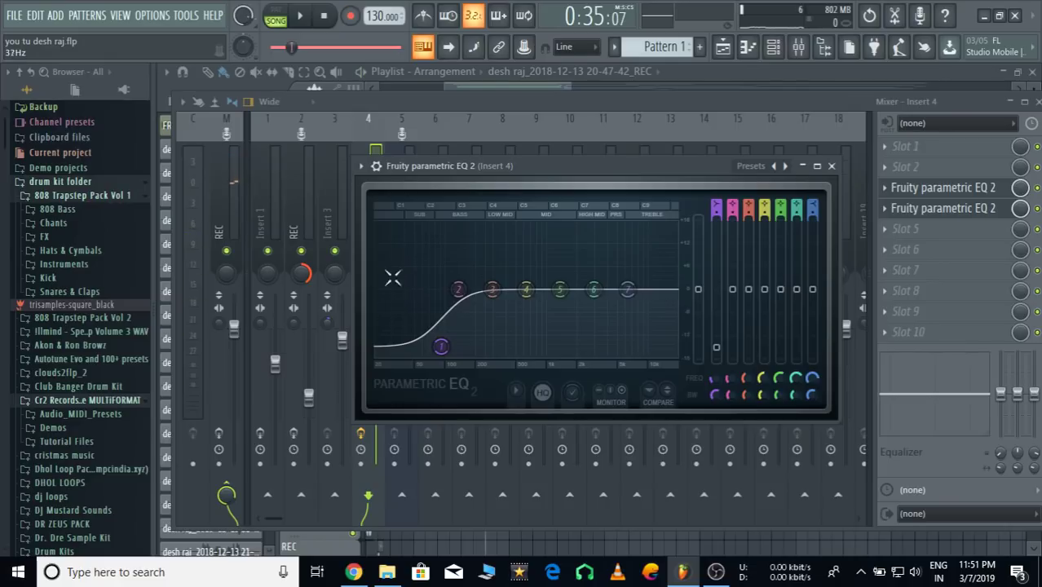
key(space)
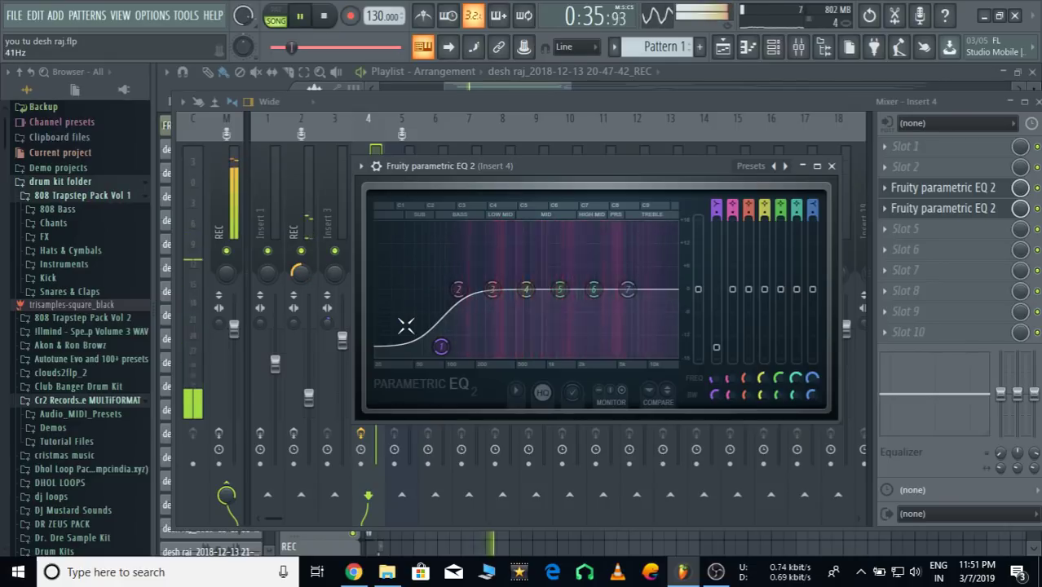
key(space)
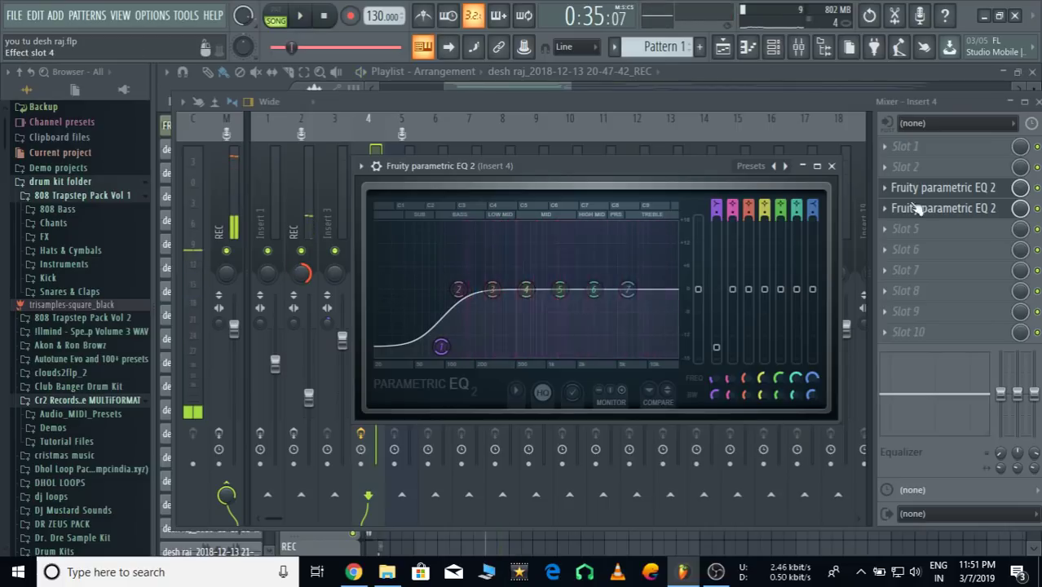
Play the song with the Slot 3 EQ open and maximized to examine the vocal's spectrum, and close that EQ
click(940, 190)
click(940, 189)
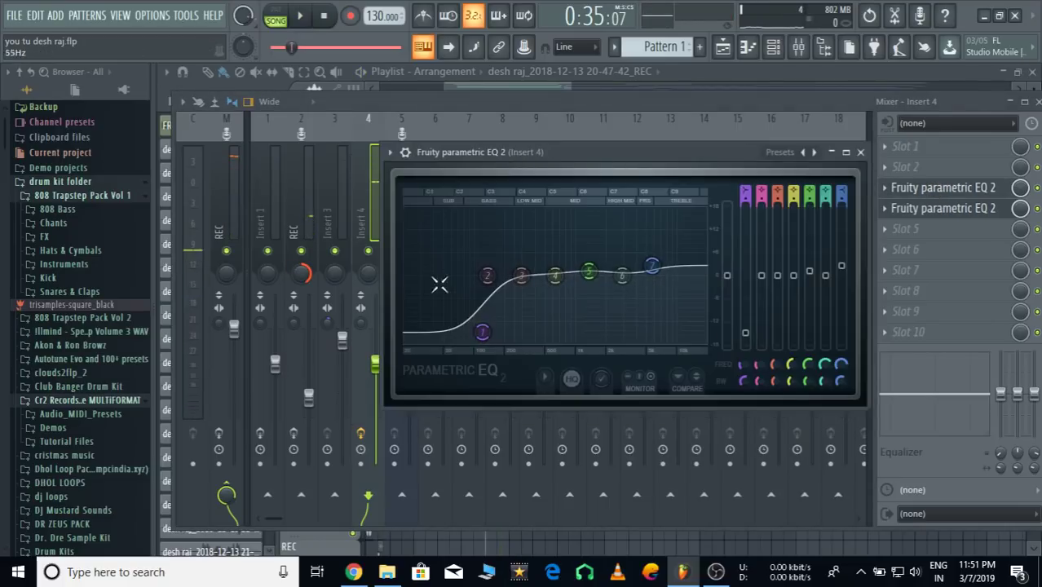
key(space)
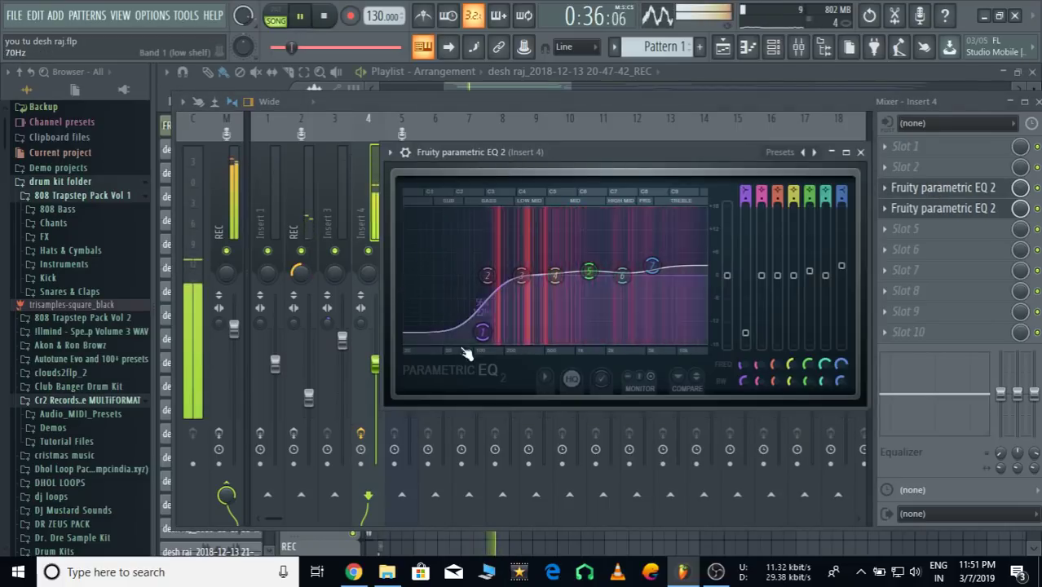
click(846, 152)
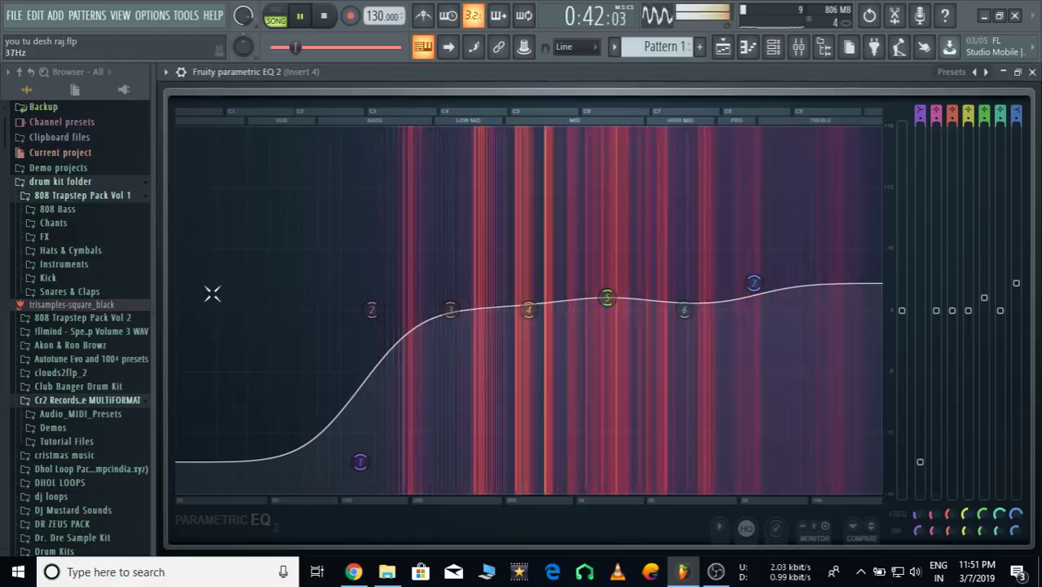
key(space)
click(1032, 72)
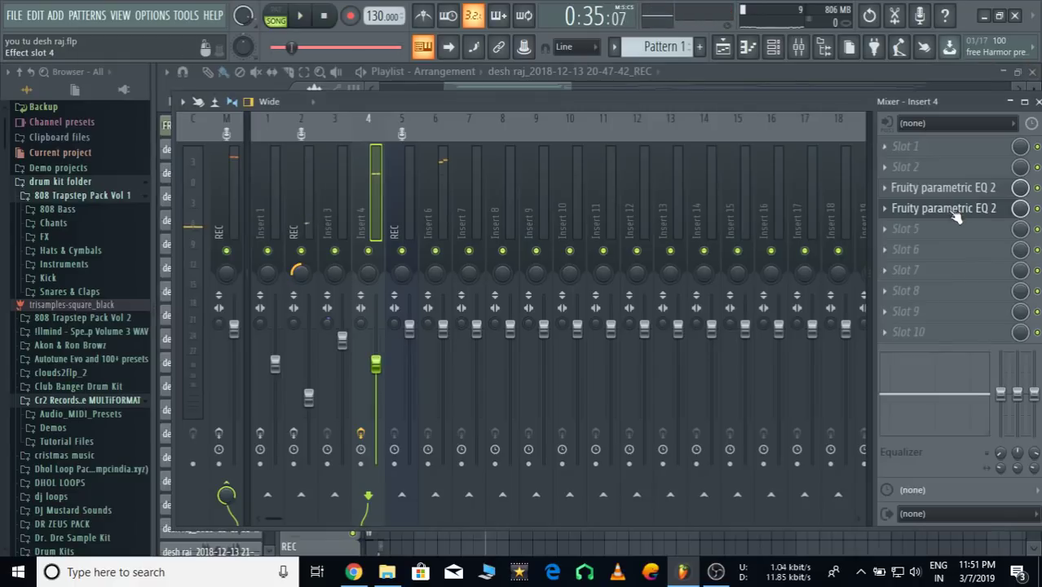
Open and maximize the Slot 4 EQ, and replay the passage several times to examine the vocal's frequencies around band 4
click(959, 214)
key(space)
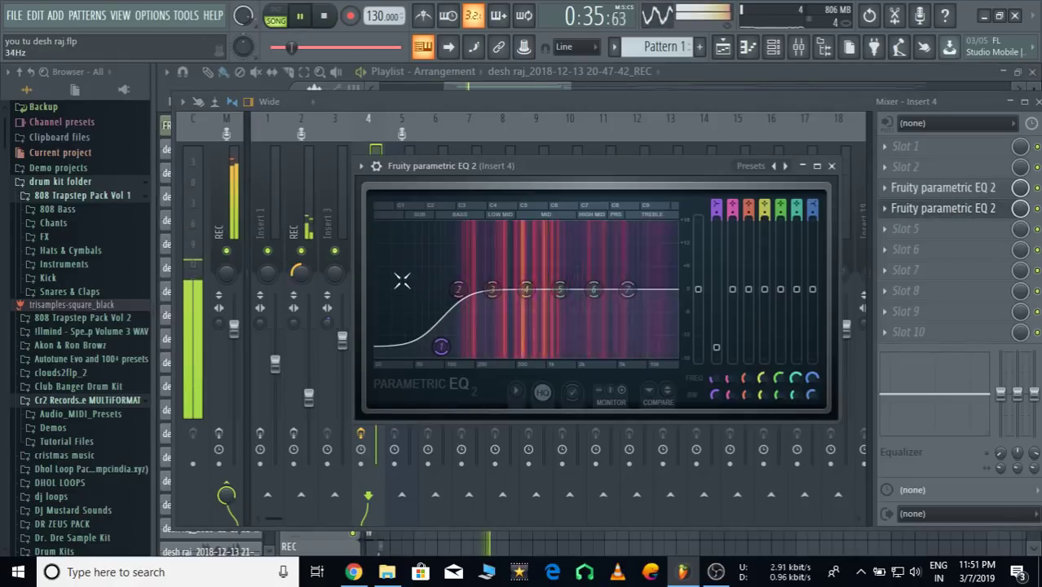
click(816, 166)
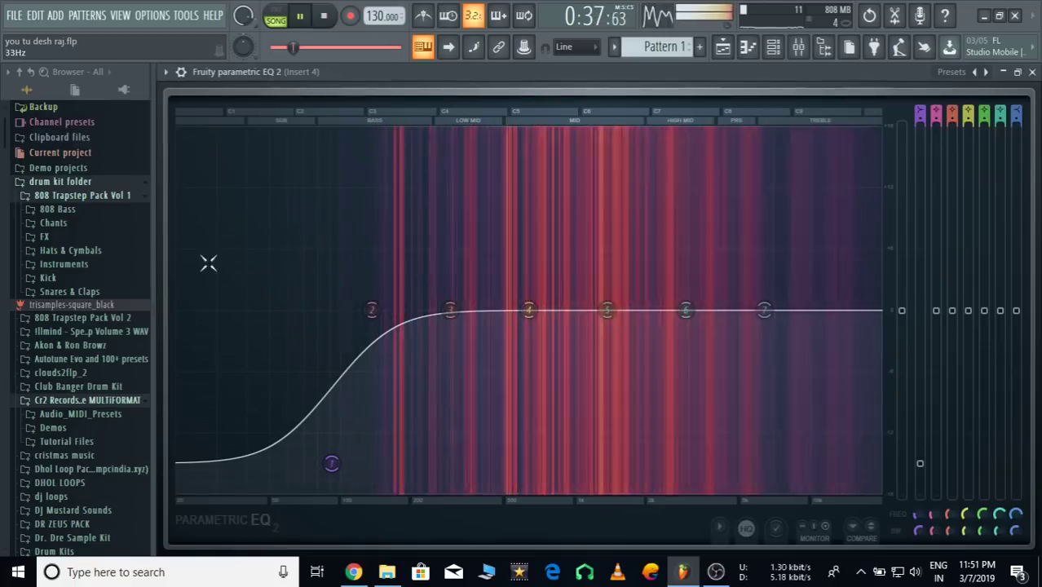
key(space)
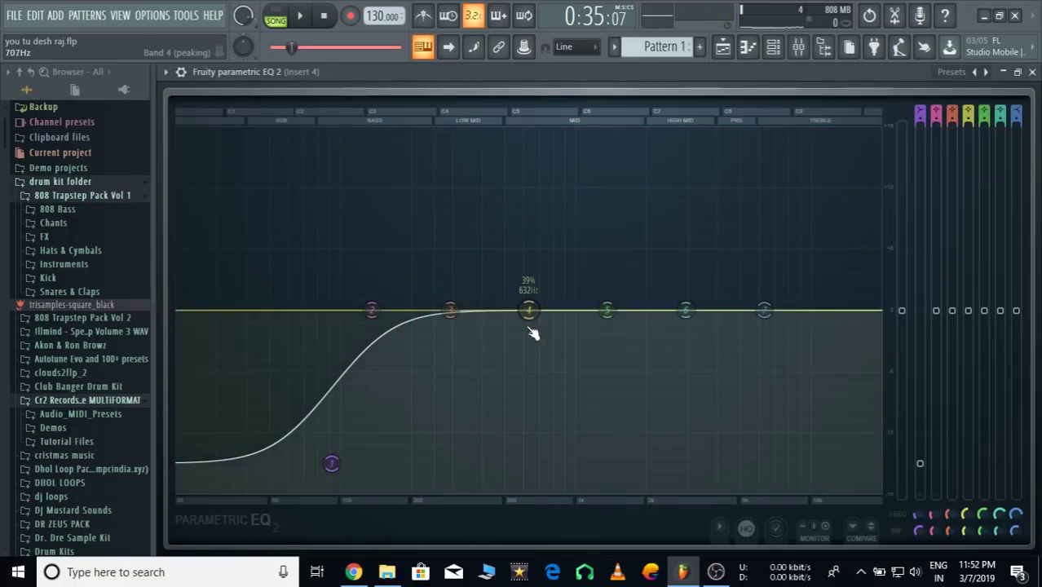
key(space)
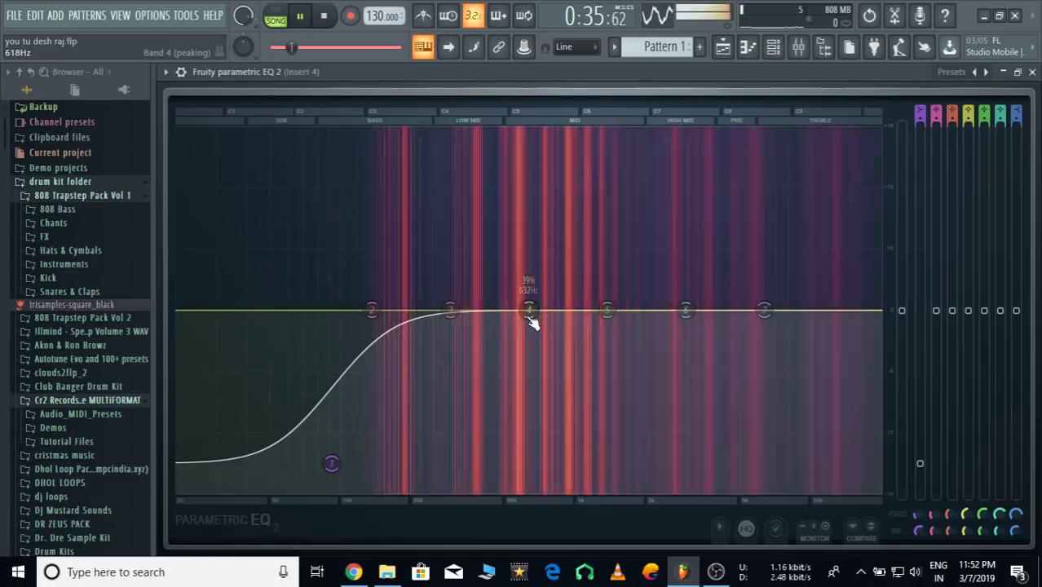
key(space)
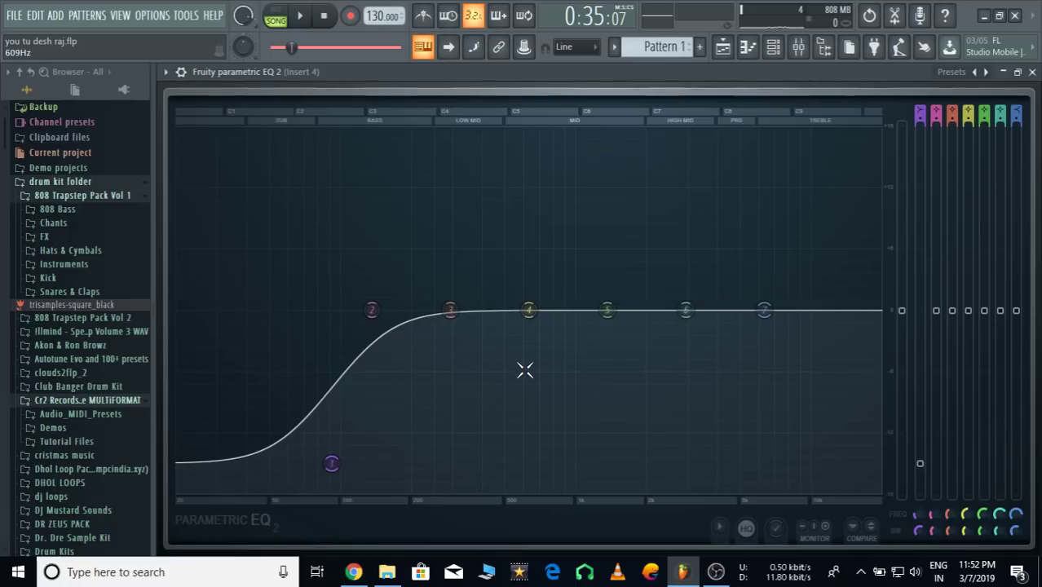
key(space)
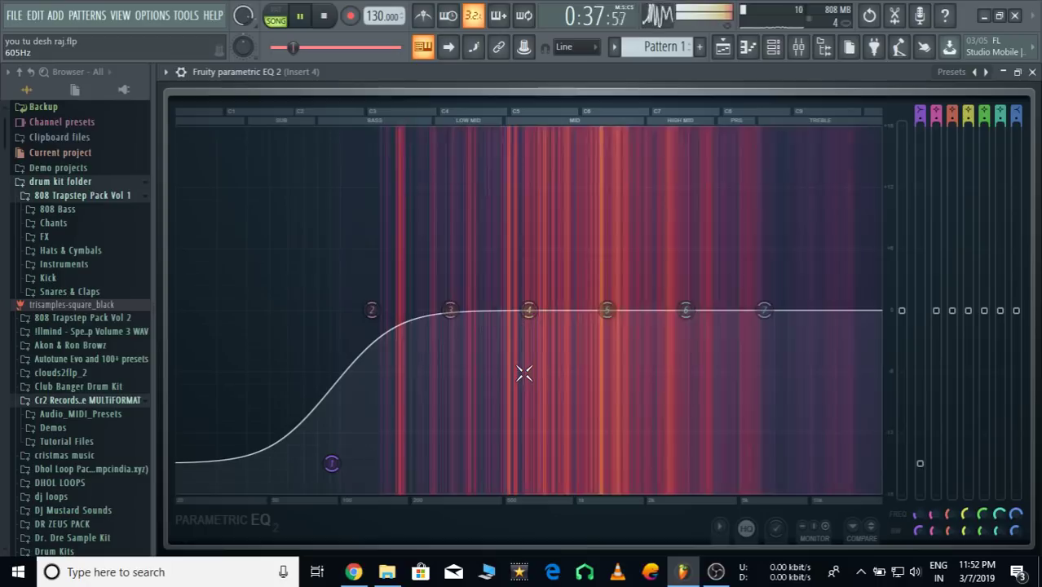
key(space)
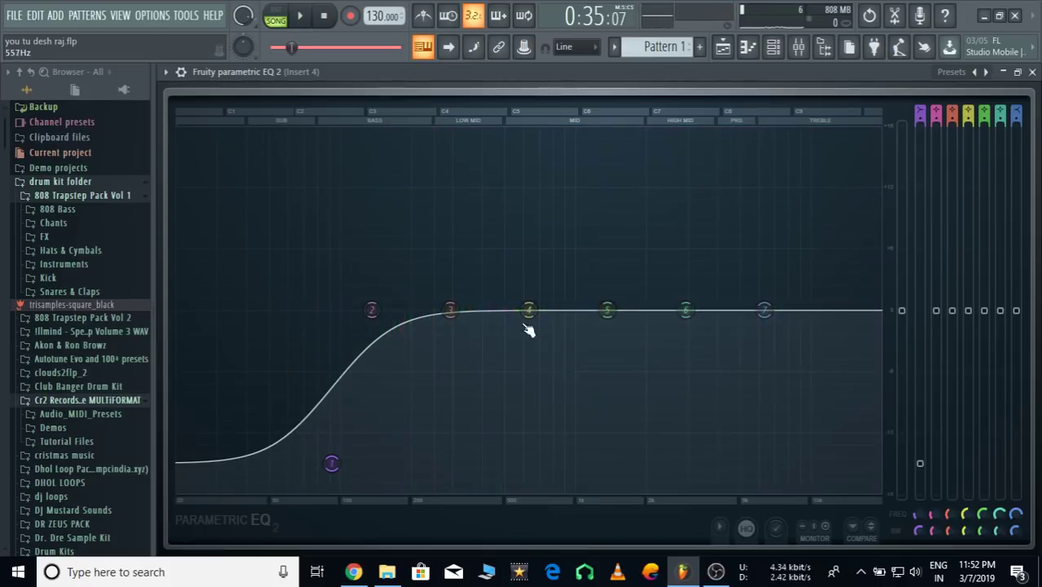
key(space)
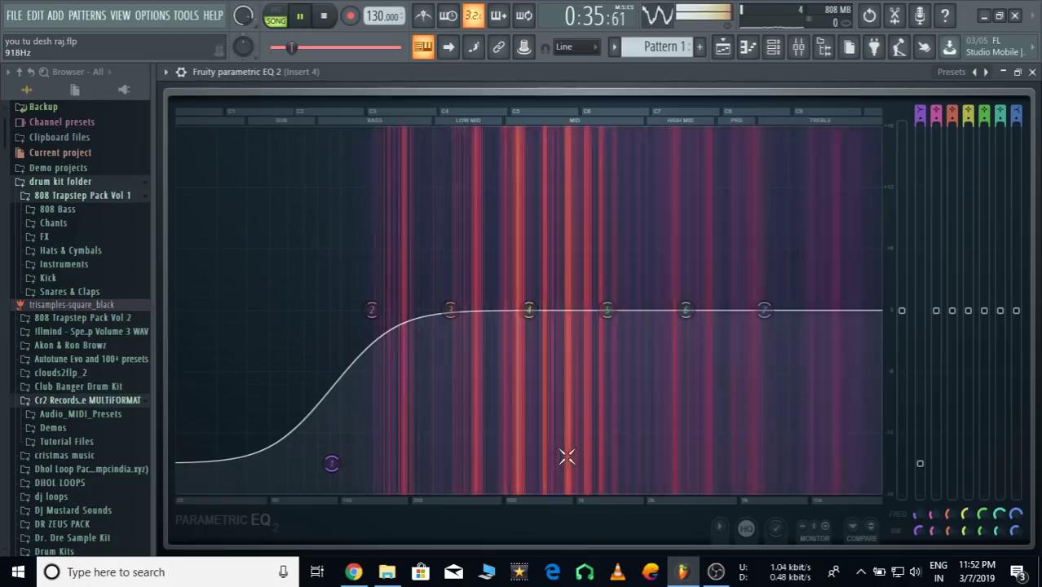
key(space)
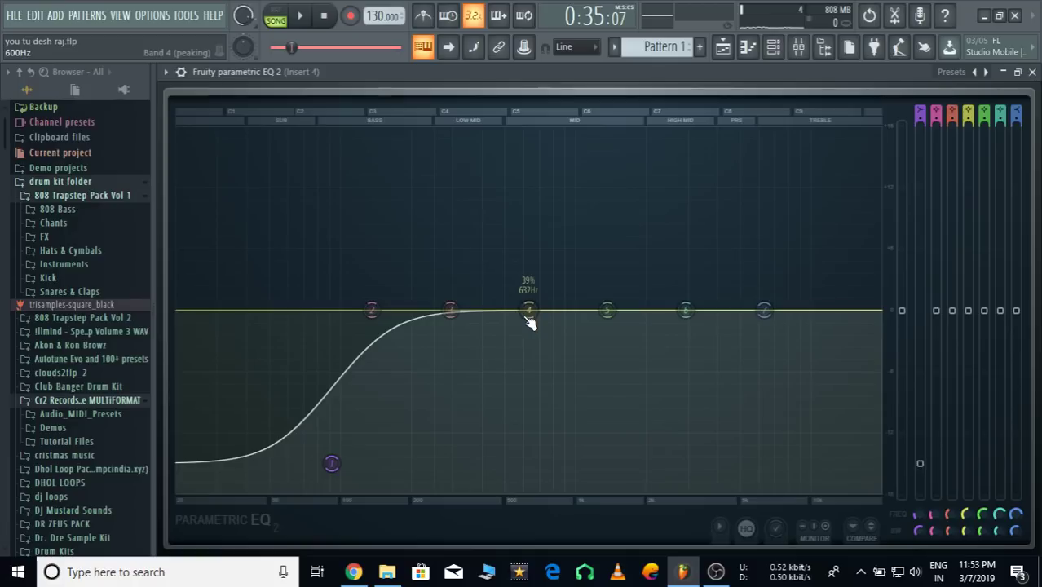
Cut band 4 of the Slot 4 EQ by about 3 dB near 554 Hz with a 24% bandwidth, checking it in playback
key(space)
drag(527, 320, 516, 340)
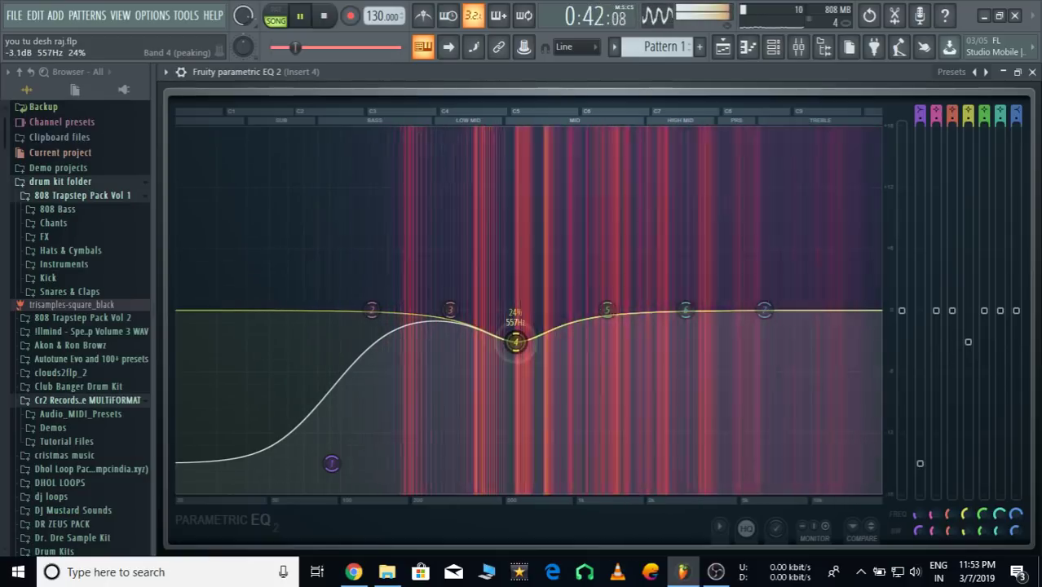
key(space)
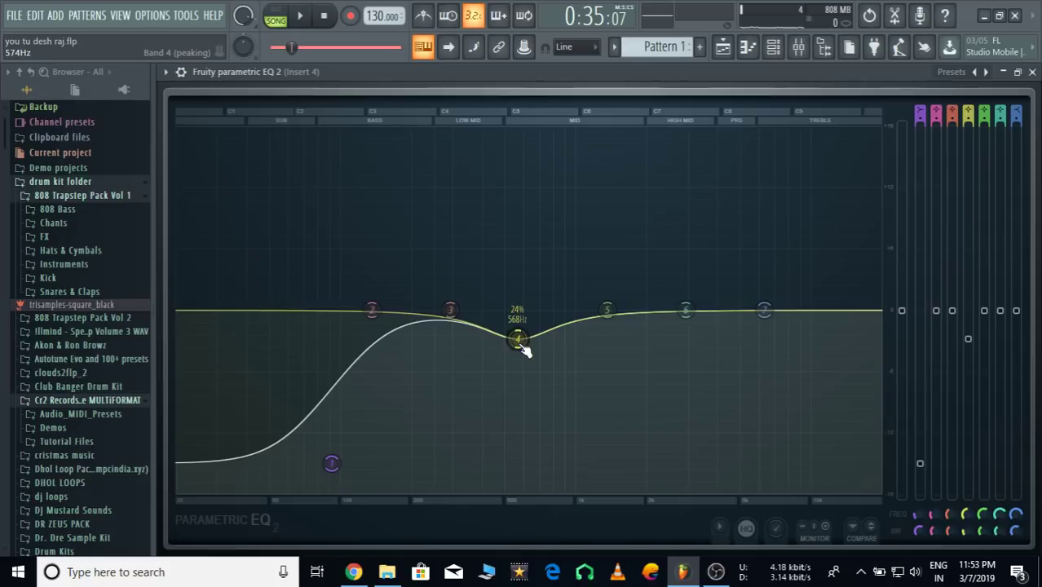
drag(524, 351, 521, 347)
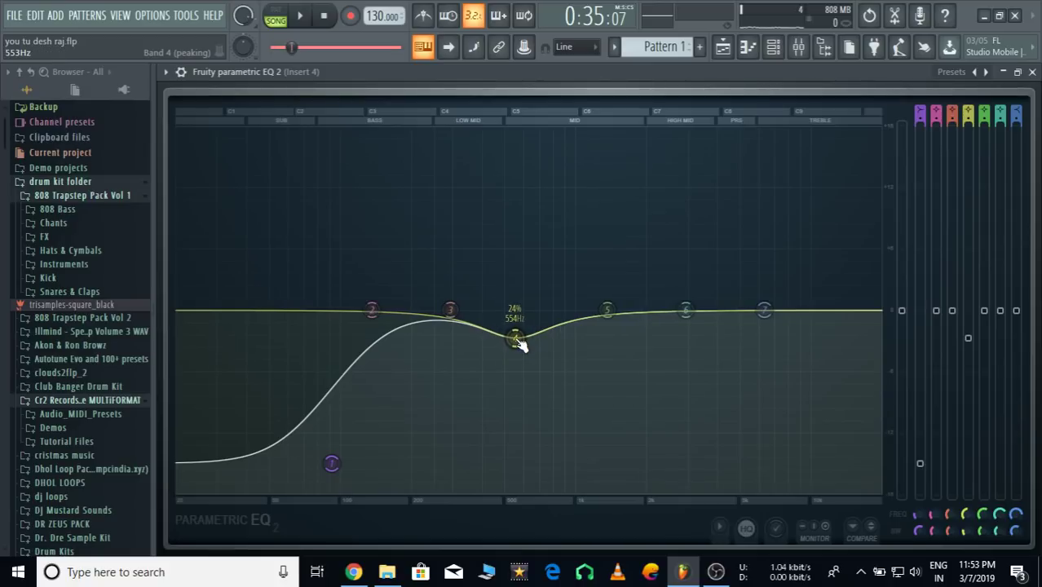
Shift the band 4 cut in the Slot 4 EQ to about 568 Hz, checking it in repeated playback
drag(521, 344, 522, 346)
key(space)
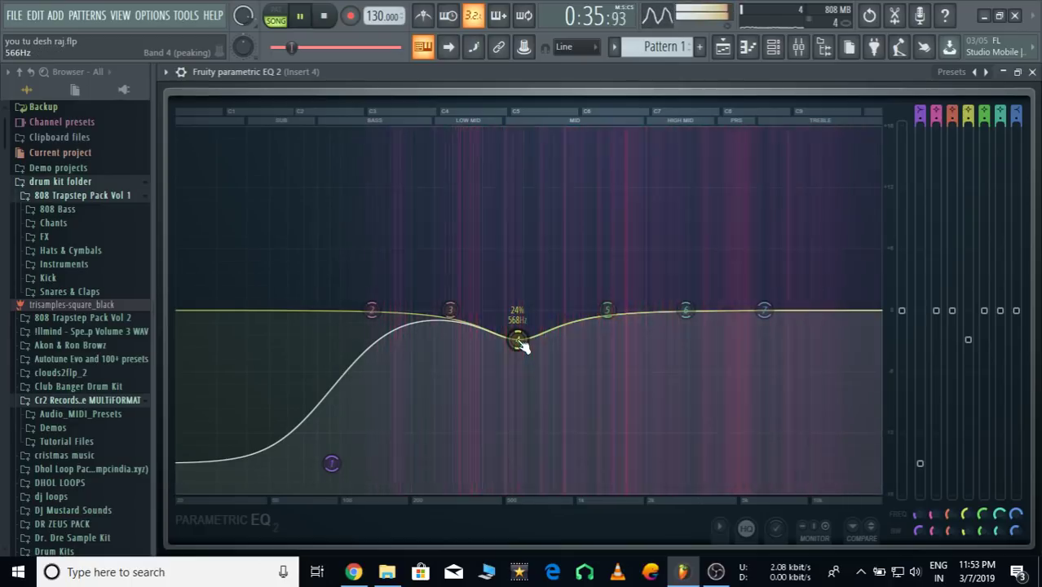
key(space)
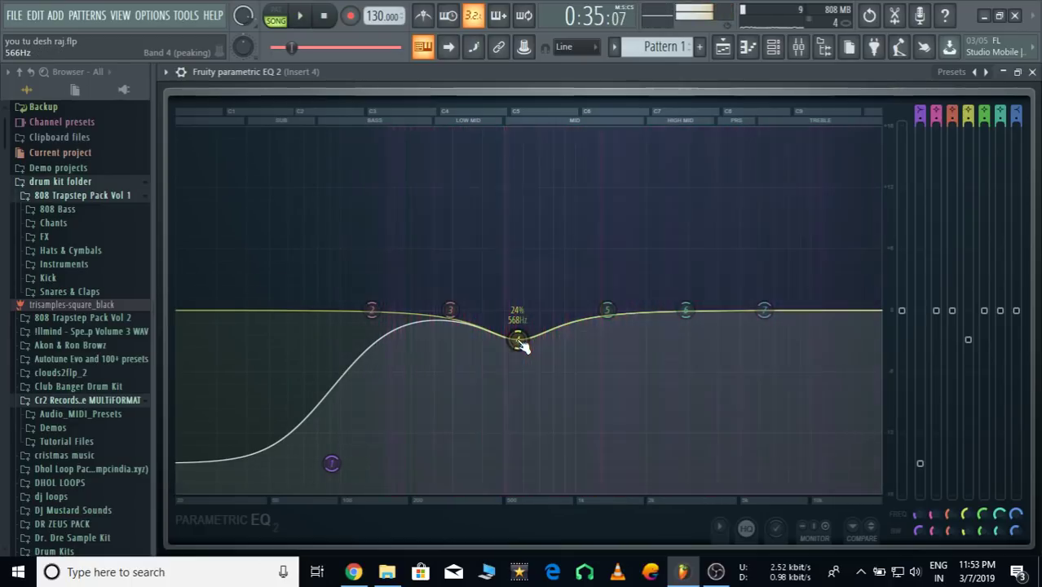
key(space)
key(space)
Boost band 5 to about 18 dB with a 0% bandwidth and sweep it during playback to about 1702 Hz
drag(611, 313, 611, 131)
scroll(621, 145, down, 3)
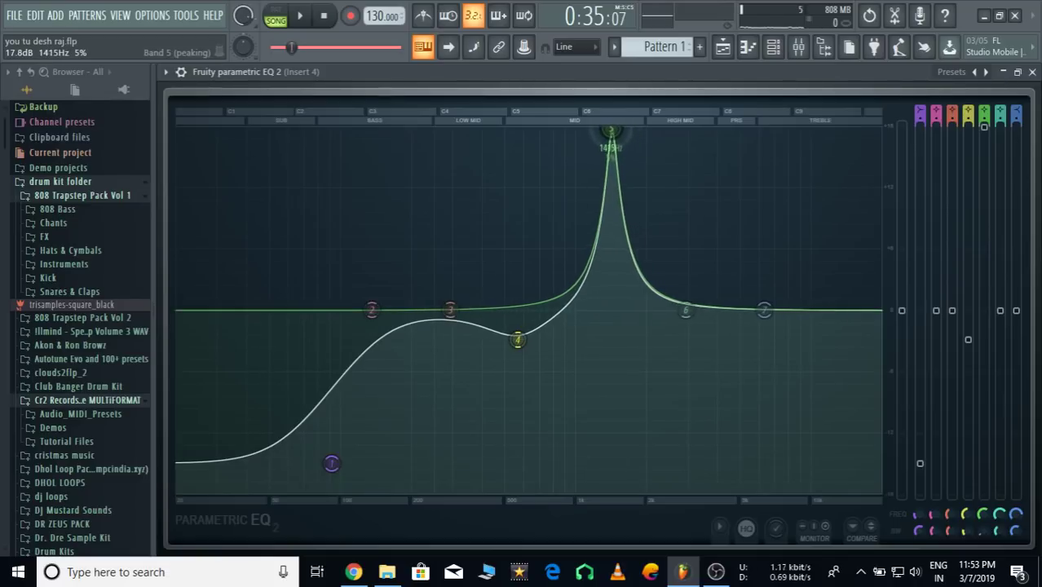
scroll(616, 133, up, 3)
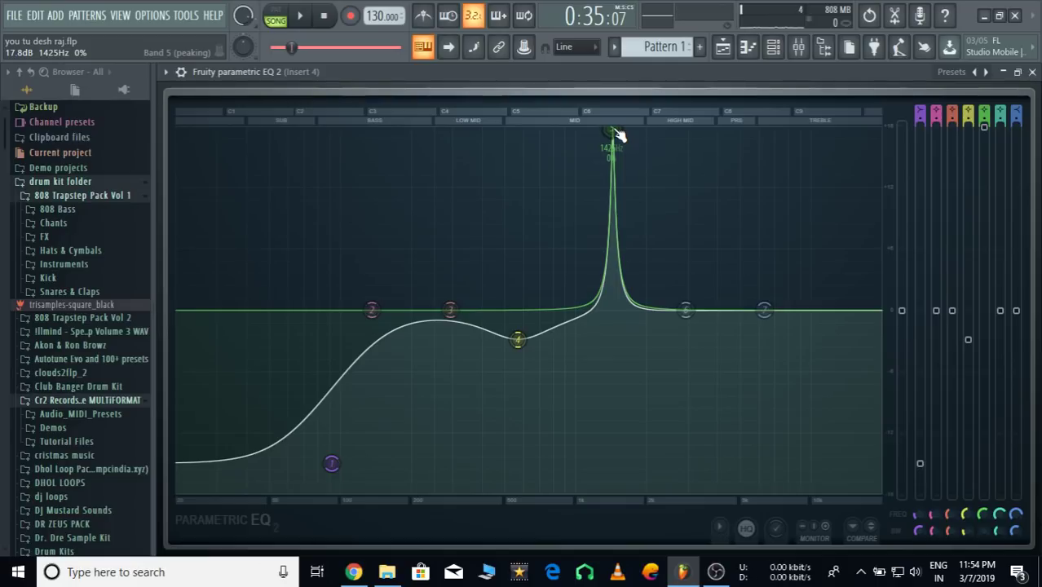
key(space)
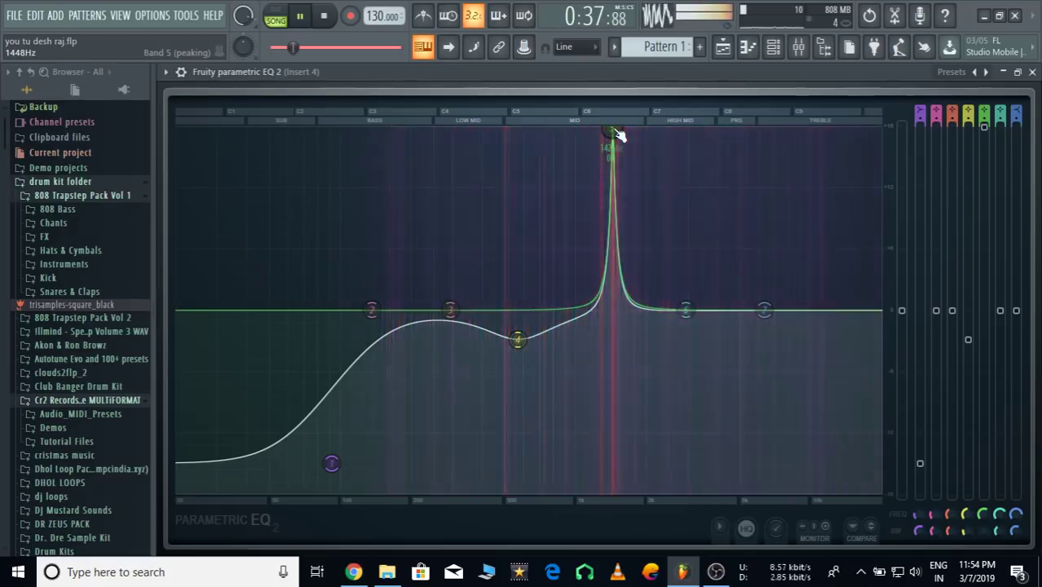
scroll(617, 134, up, 3)
mouse_move(617, 135)
mouse_down()
mouse_move(665, 133)
mouse_move(614, 132)
mouse_move(630, 132)
mouse_up()
scroll(661, 133, down, 3)
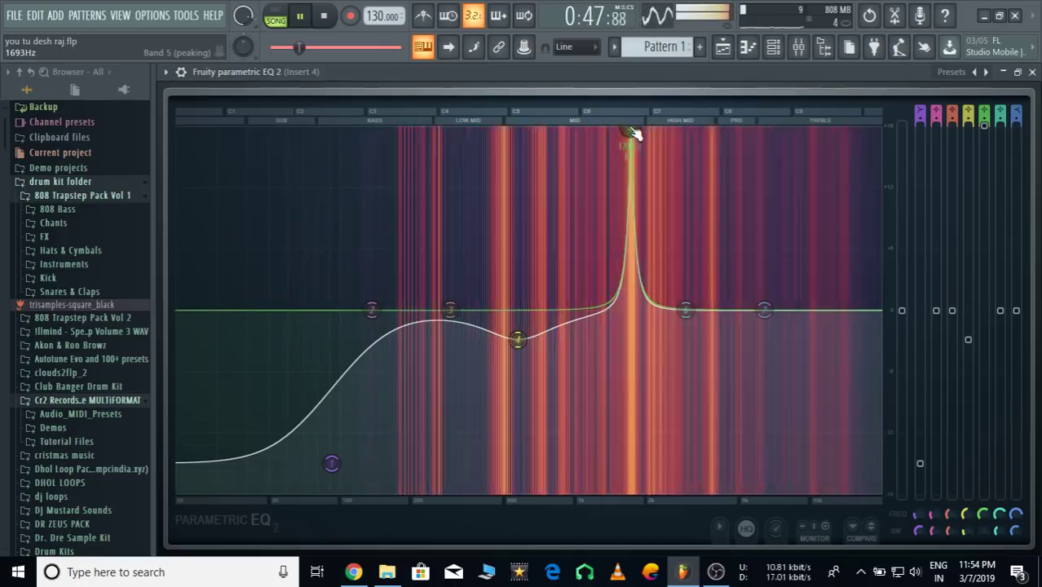
key(space)
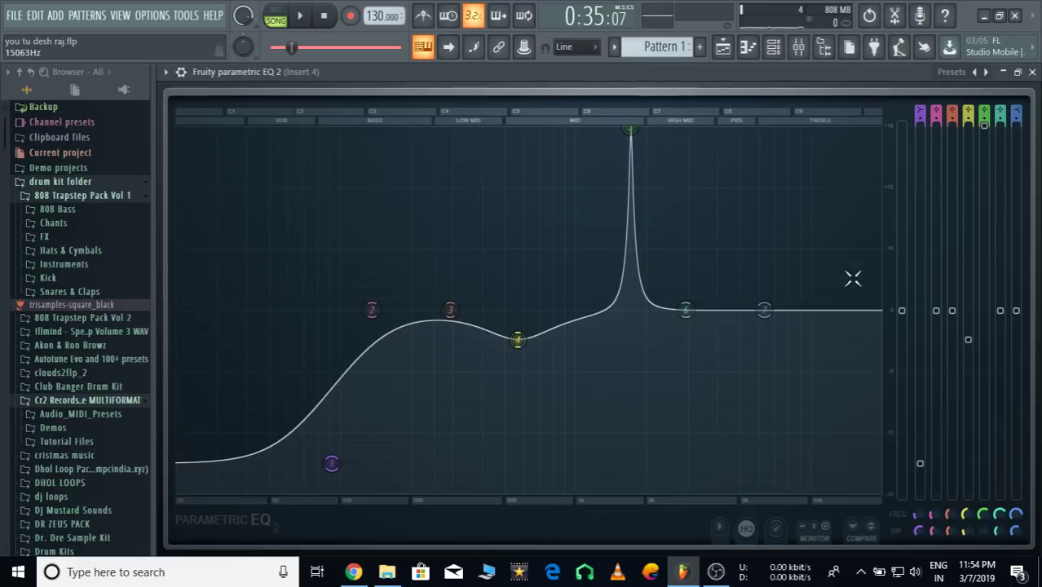
Reset the Insert 4 fader to its default level and replay the passage with the Slot 4 EQ open
click(1032, 71)
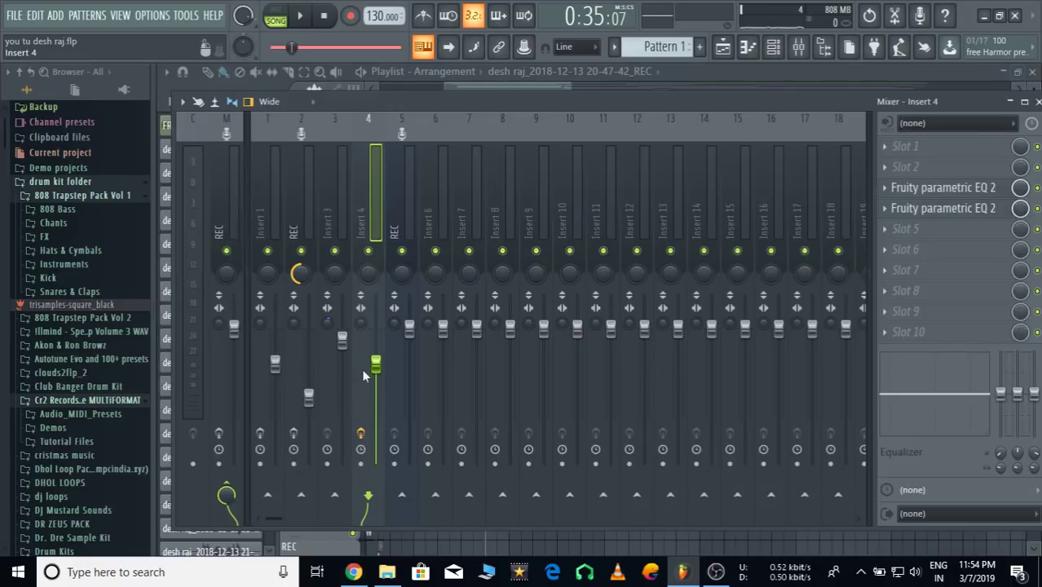
right_click(376, 367)
click(399, 333)
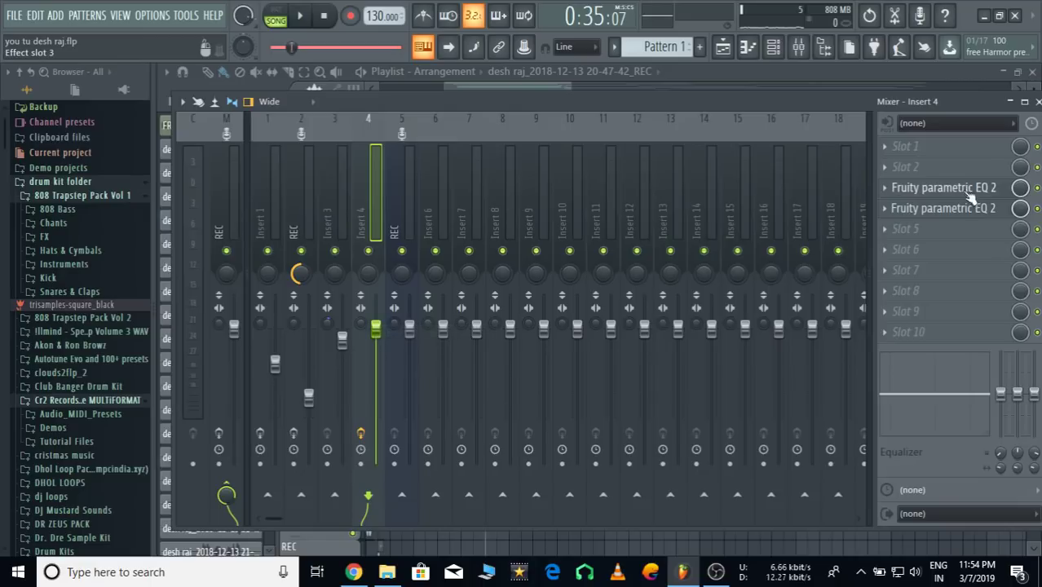
click(998, 207)
key(space)
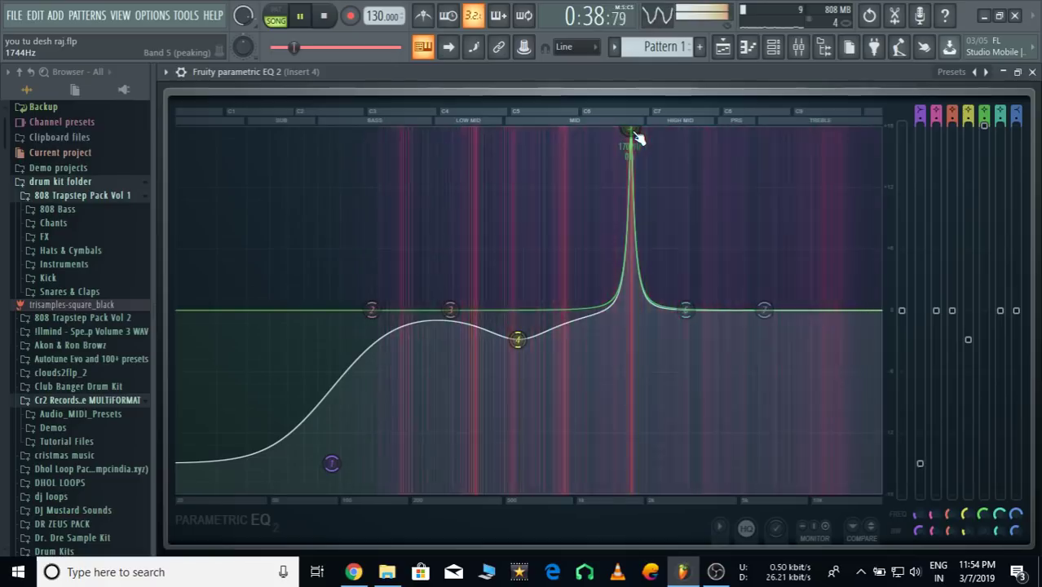
key(space)
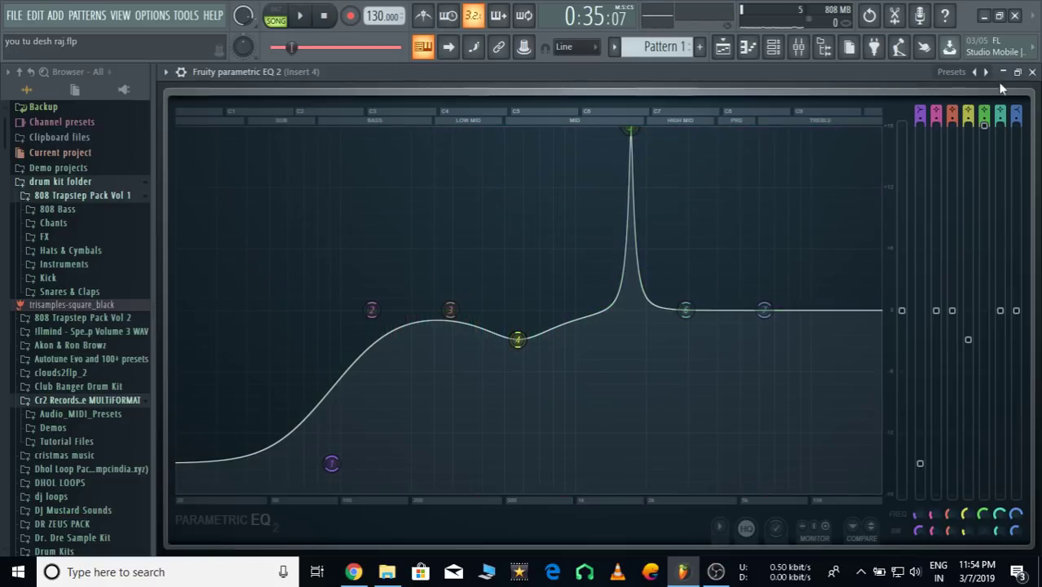
Lower the Insert 4 fader to about -5.9 dB and replay the passage with the Slot 4 EQ open
click(1032, 72)
drag(377, 331, 376, 361)
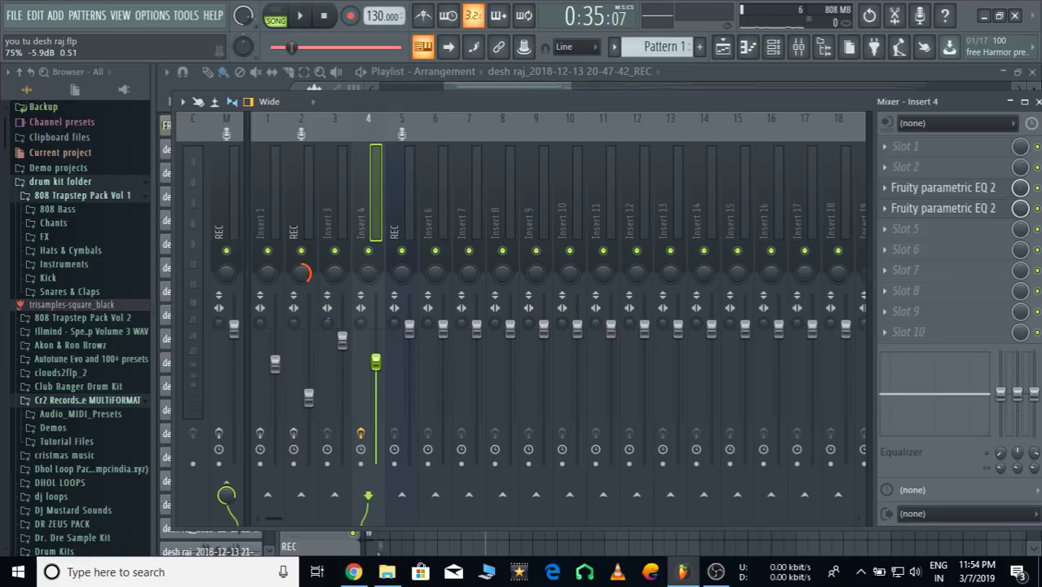
click(945, 209)
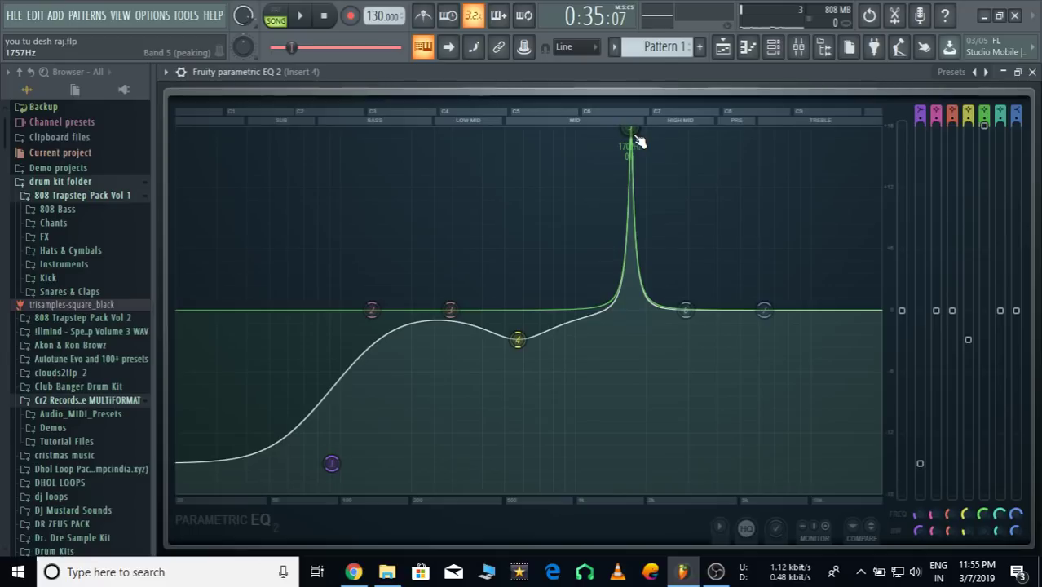
key(space)
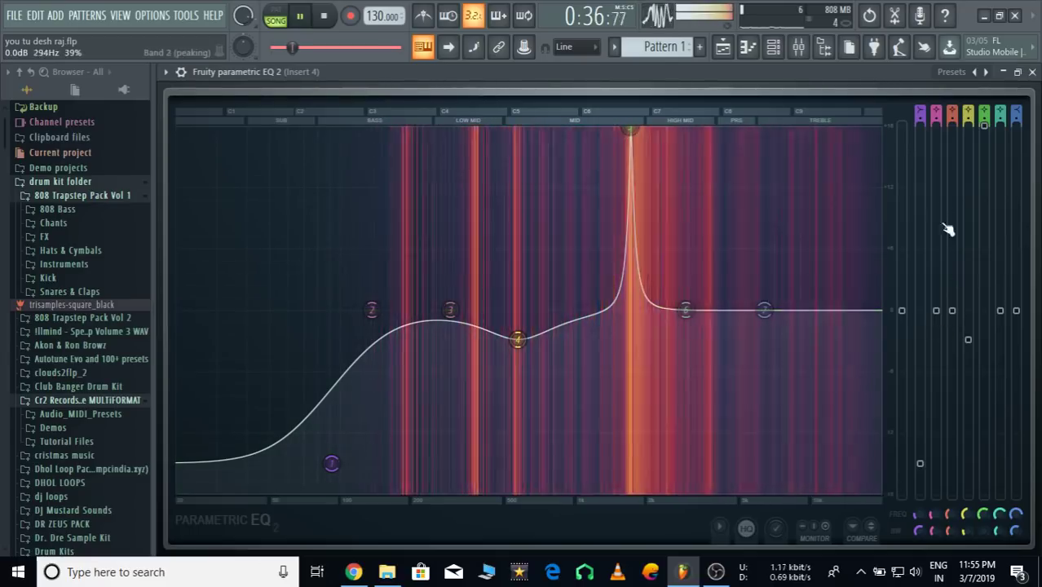
key(space)
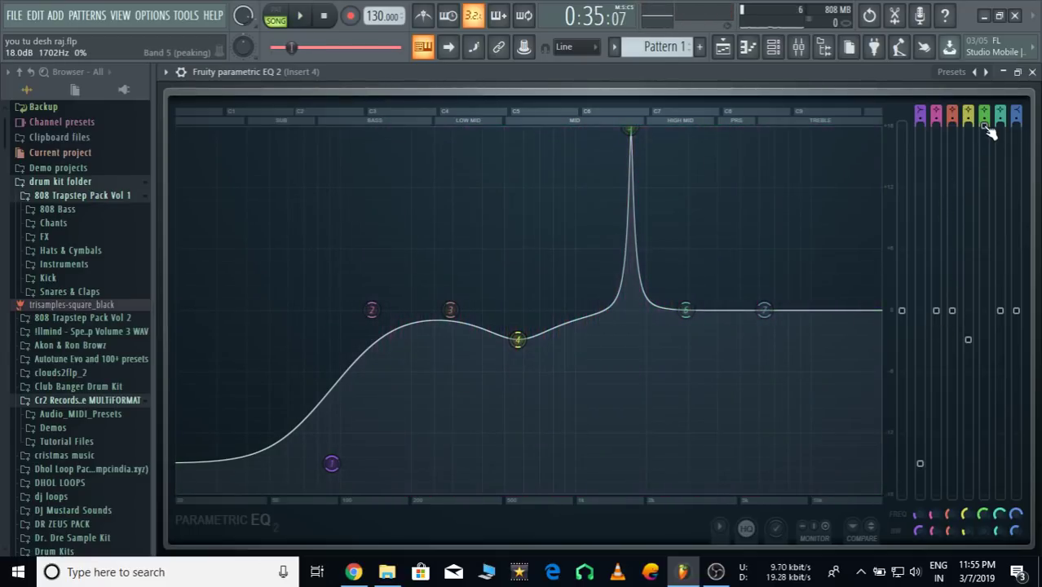
Cut band 5 by about 6 dB at 1702 Hz and check the result in playback
drag(990, 133, 984, 373)
key(space)
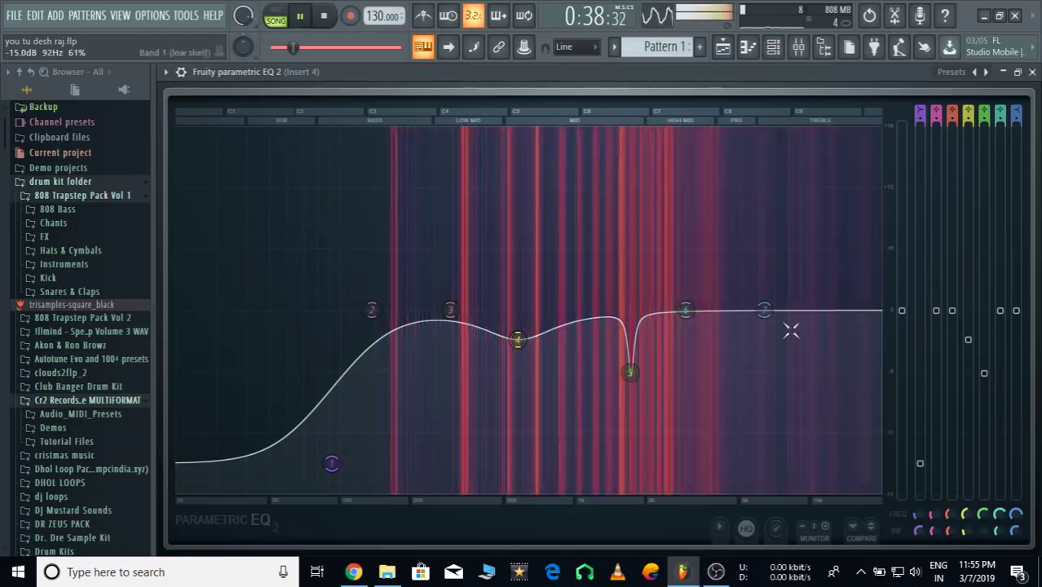
key(space)
Boost band 3 to about 18 dB, widen its bandwidth, and sweep it down to about 199 Hz during playback
drag(450, 310, 448, 128)
scroll(454, 276, down, 5)
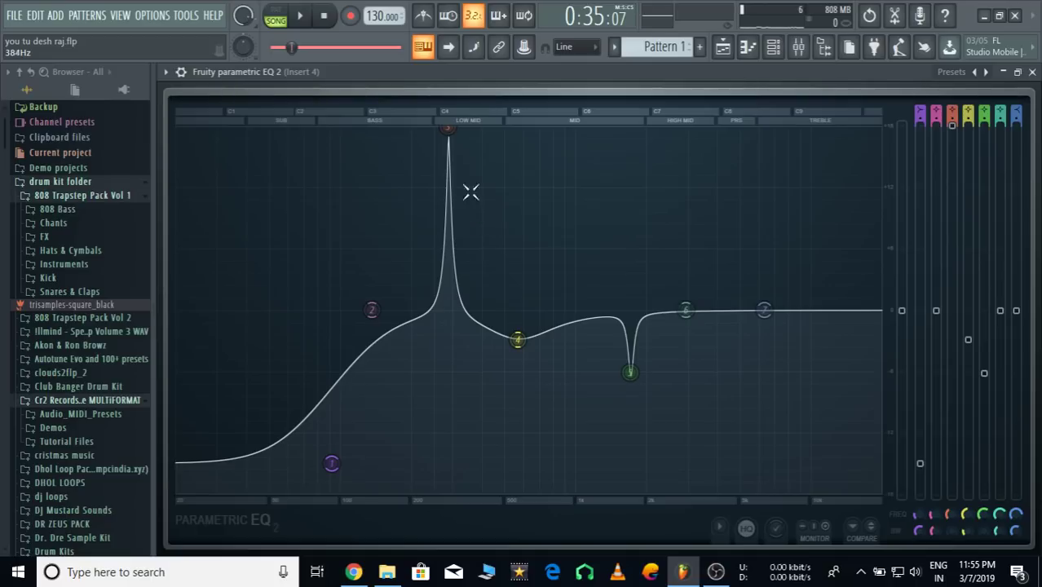
scroll(460, 143, down, 5)
key(space)
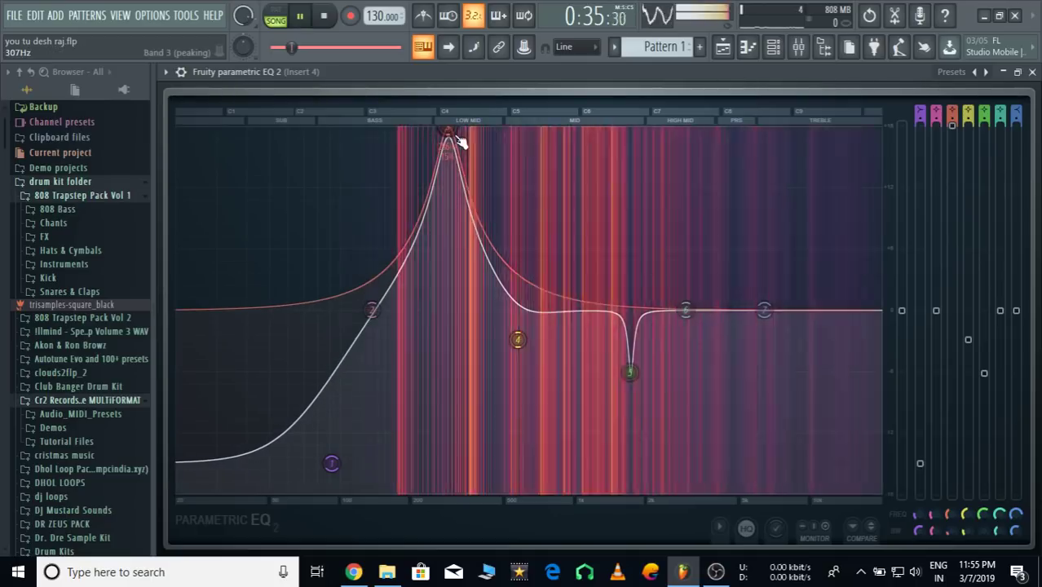
drag(458, 140, 410, 132)
key(space)
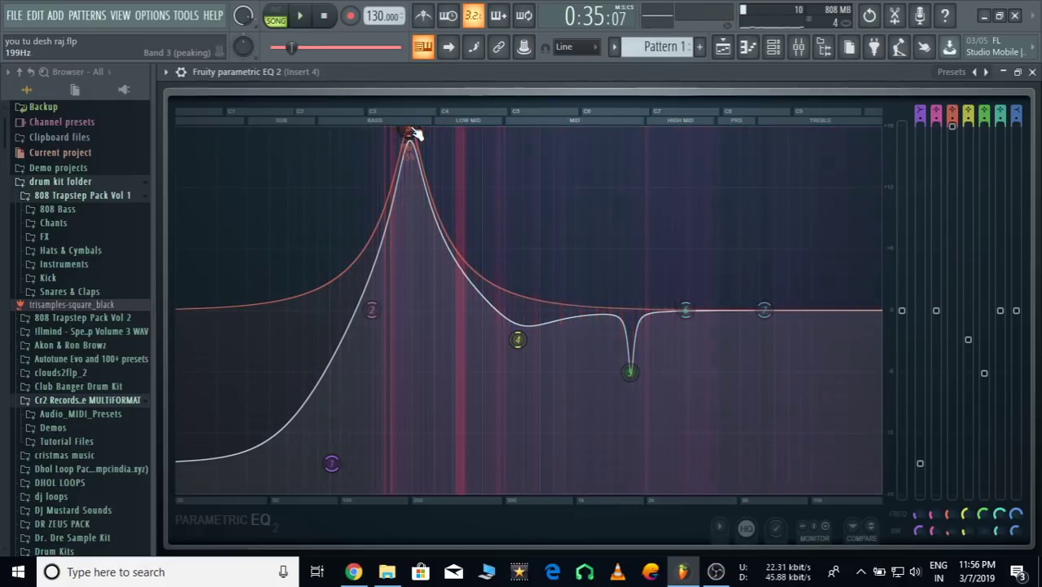
Cut band 3 by about 4 dB near 199 Hz and narrow band 4's bandwidth to 19% during playback
drag(952, 128, 957, 361)
key(space)
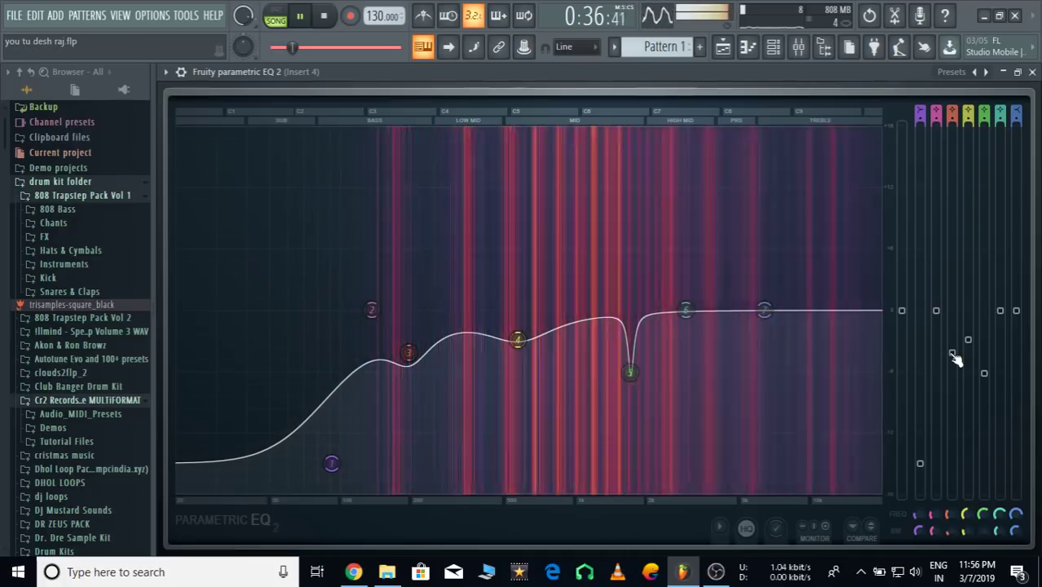
mouse_move(409, 354)
mouse_down()
mouse_move(389, 349)
mouse_move(406, 353)
mouse_up()
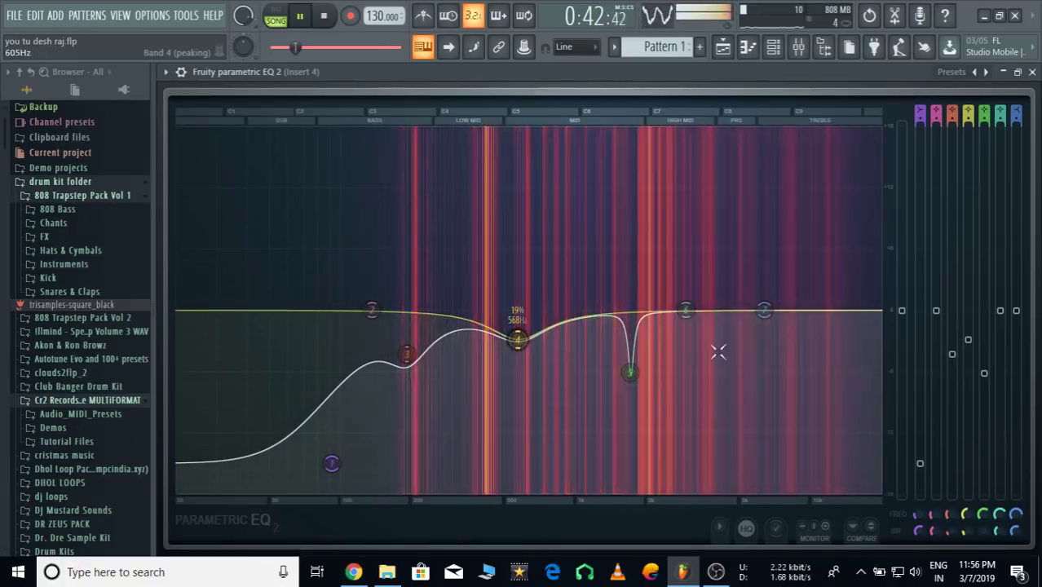
key(space)
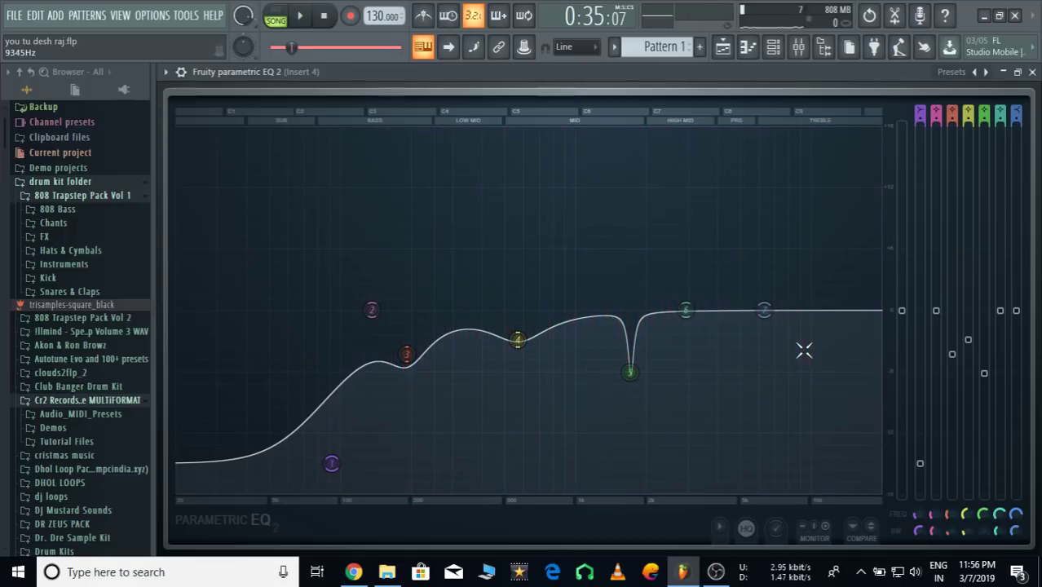
Boost band 6 to about 18 dB with a 14% bandwidth and sweep it up to about 9.8 kHz during playback
drag(694, 318, 776, 137)
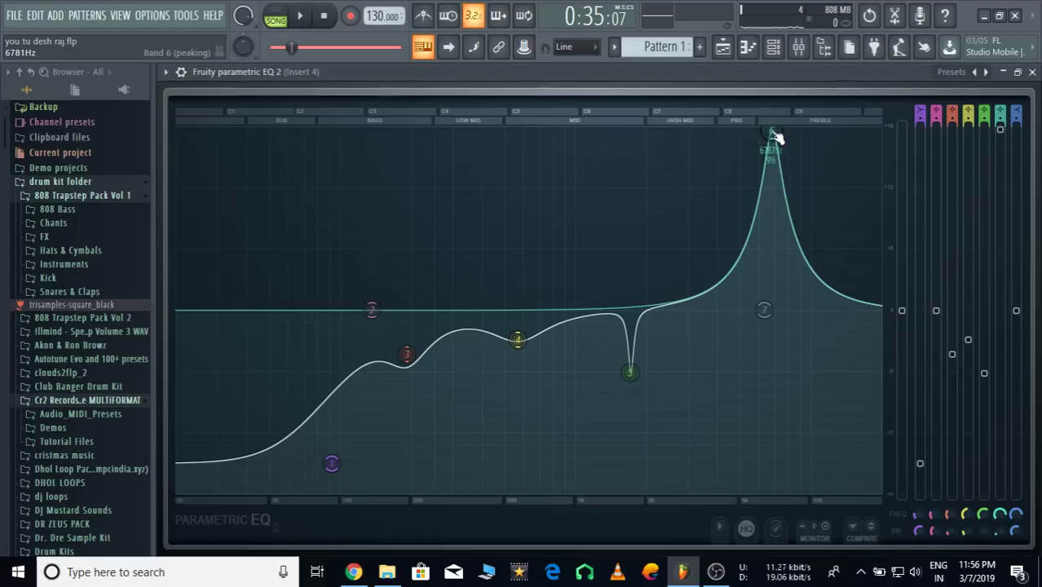
key(space)
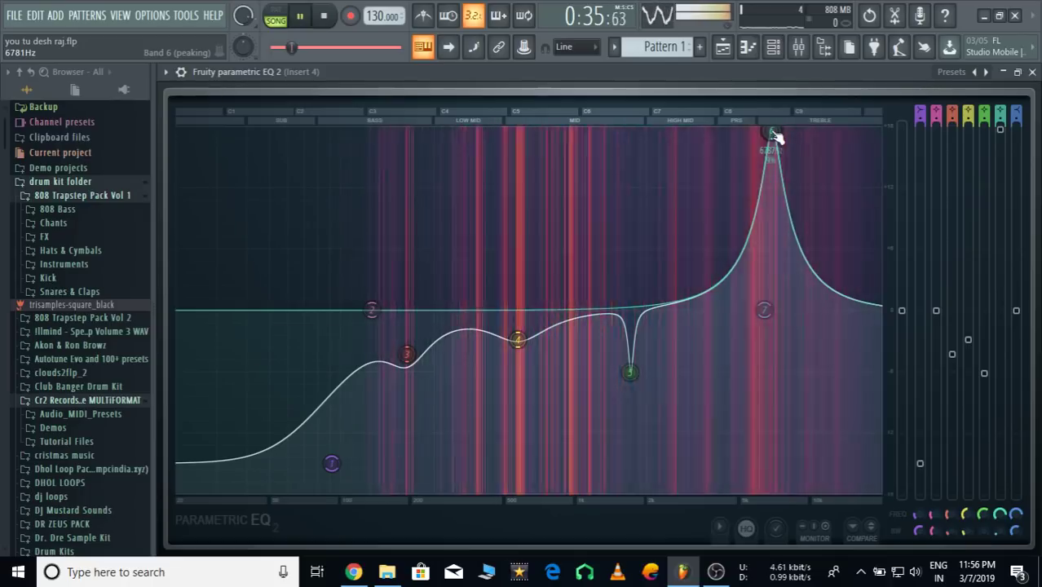
drag(777, 139, 810, 129)
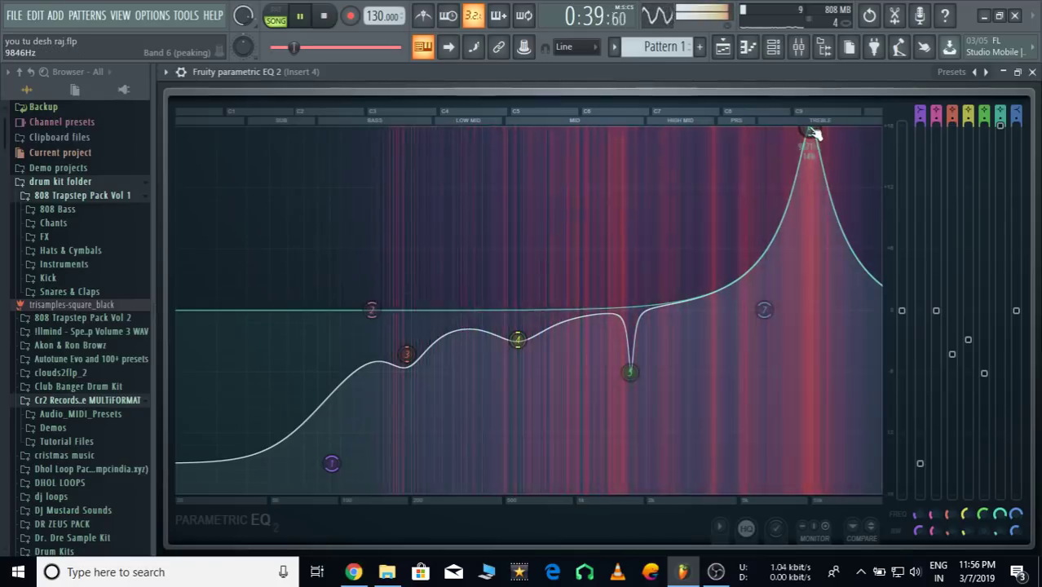
key(space)
key(space)
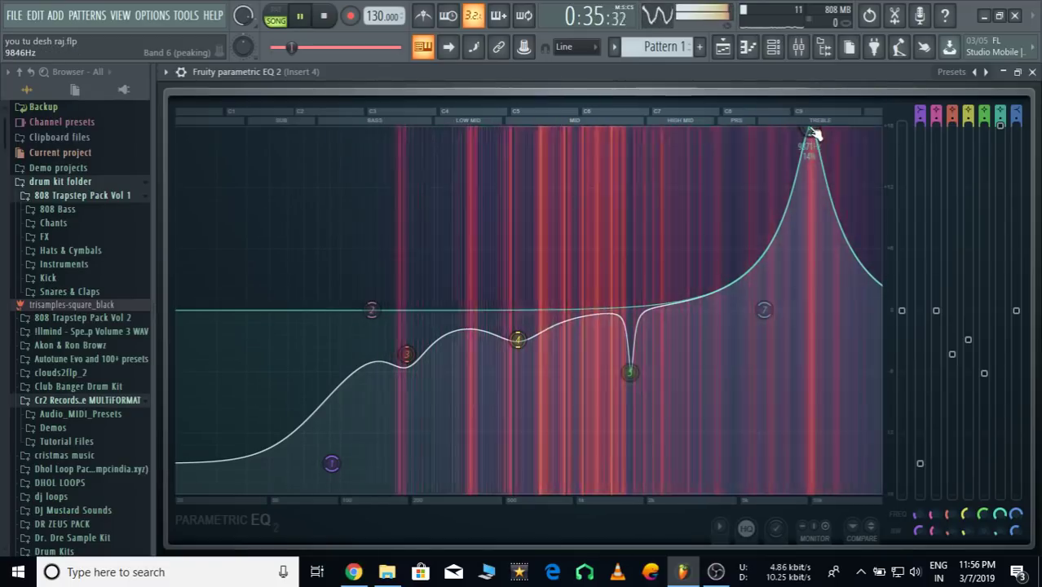
Cut band 6 by about 4 dB near 10319 Hz with a 14% bandwidth, close the EQ, and stop playback
drag(809, 129, 815, 351)
scroll(813, 356, down, 2)
scroll(813, 366, up, 2)
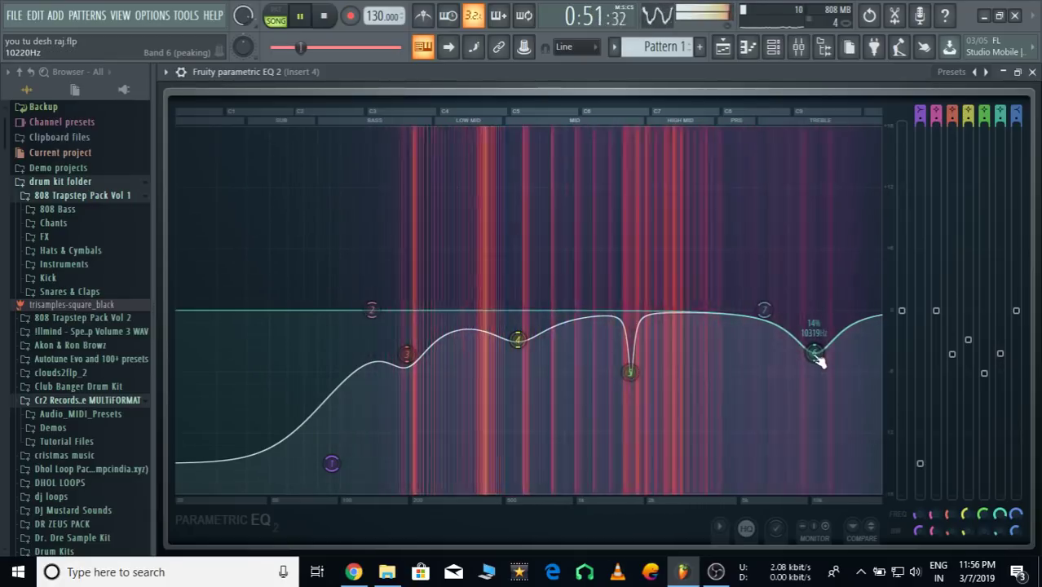
click(1032, 72)
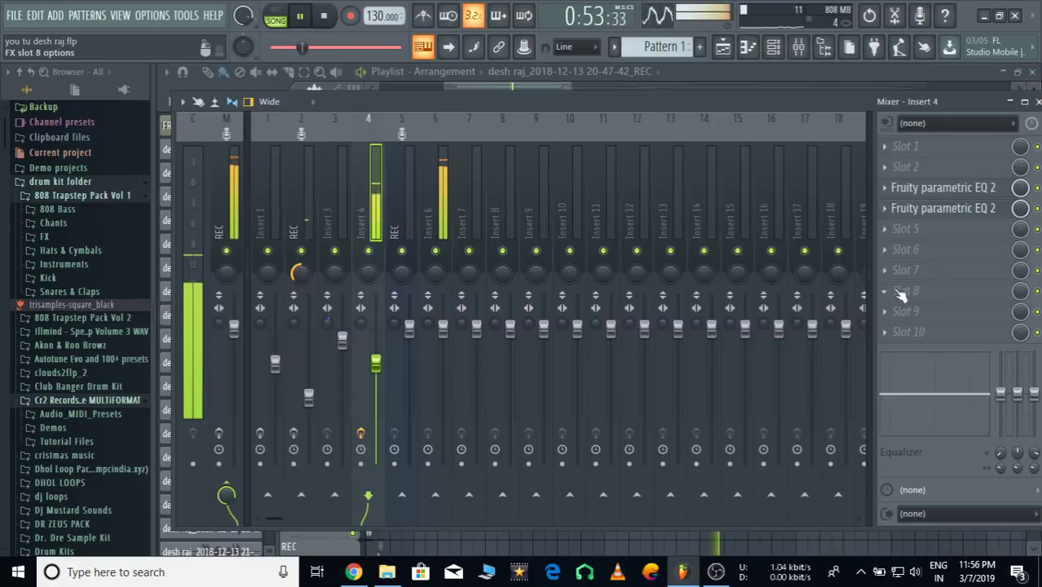
key(space)
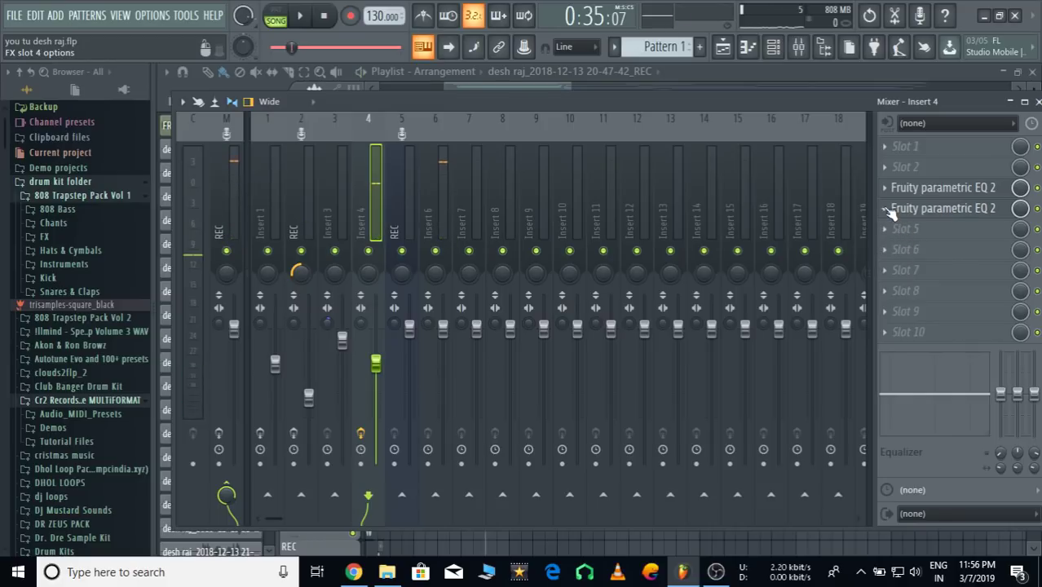
Move the Slot 4 EQ up to Slot 3 on Insert 4, and open it briefly to check its curve
click(885, 210)
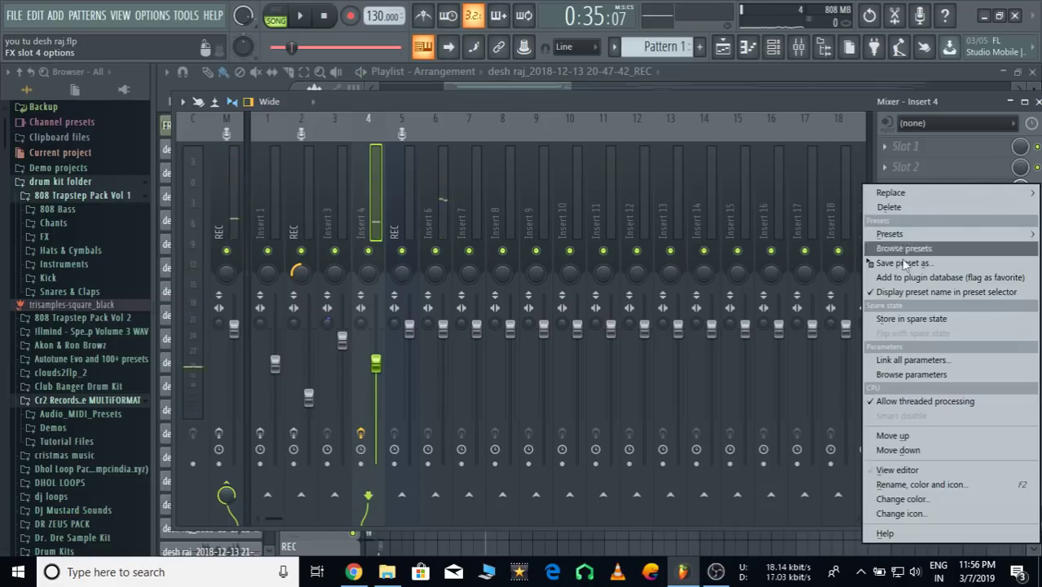
click(903, 434)
click(965, 194)
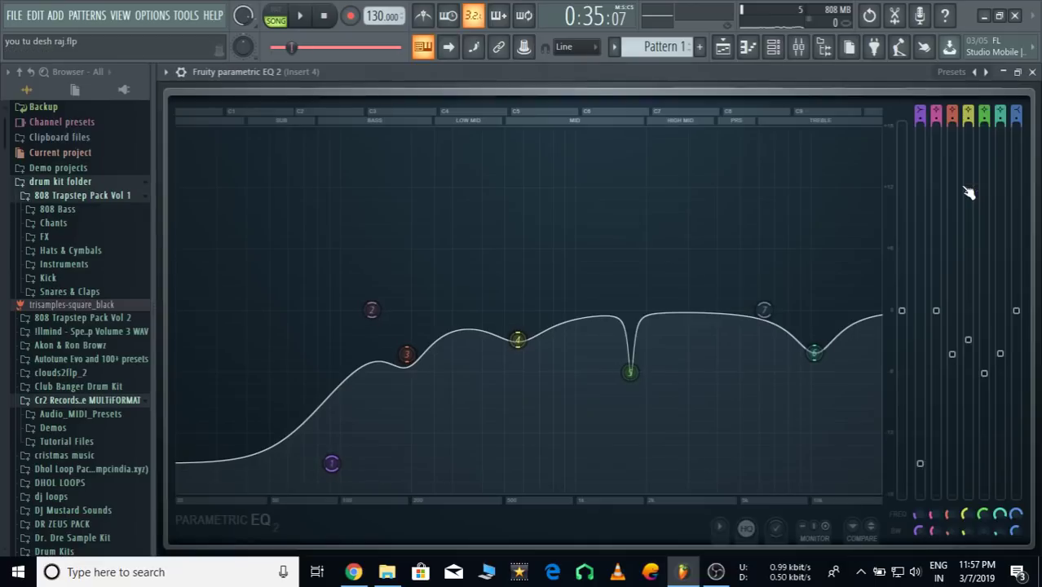
click(1033, 71)
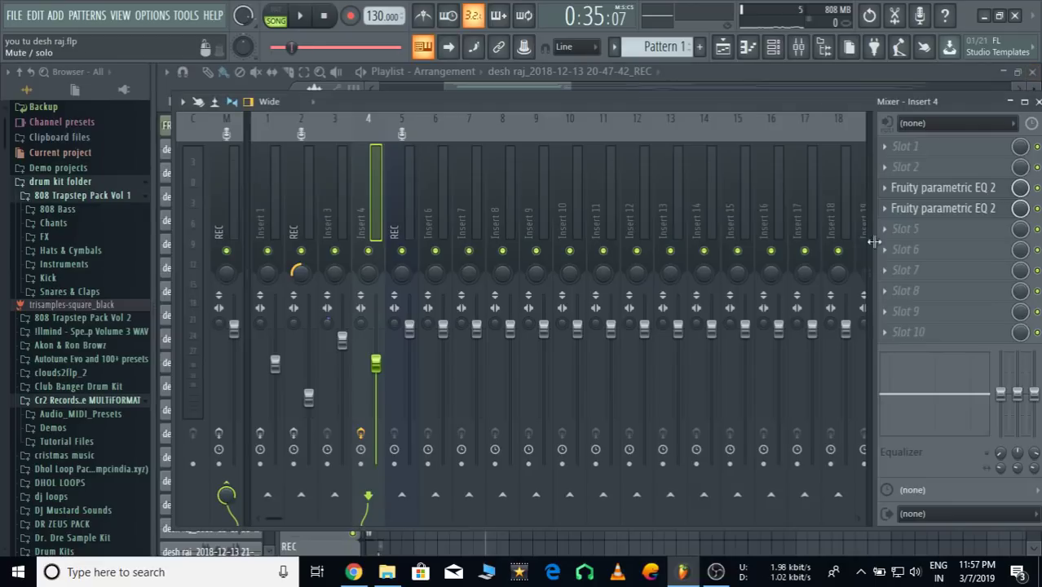
Play the song with the EQ now in Slot 4 open to examine the vocal's spectrum and the mixer levels
click(950, 210)
key(space)
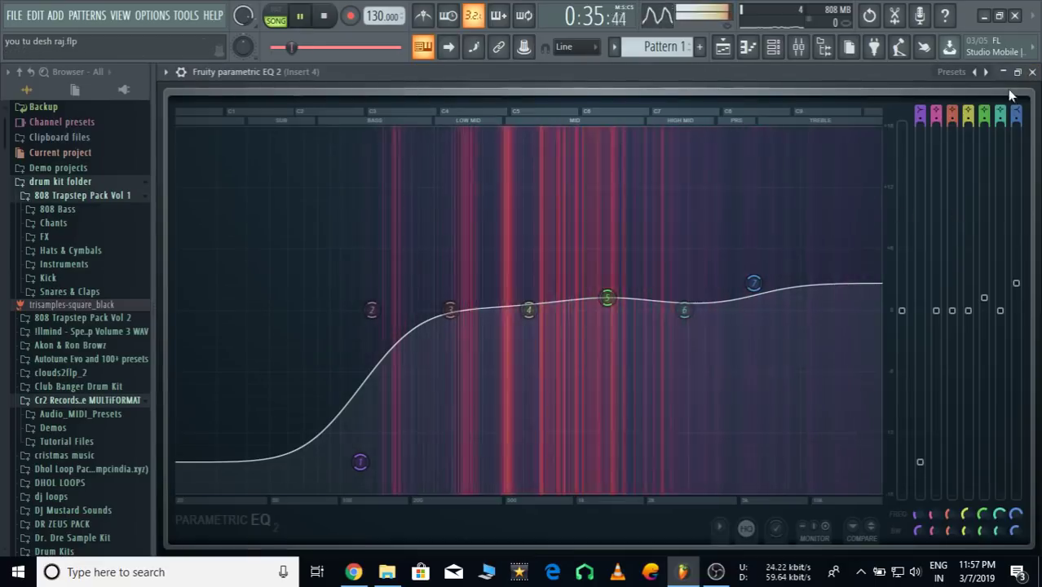
key(Escape)
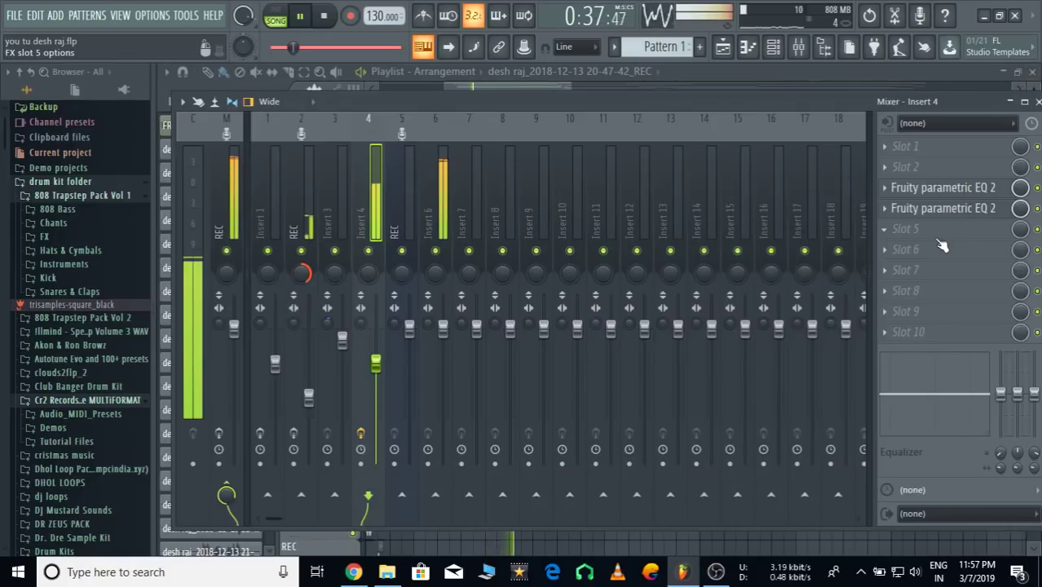
click(972, 210)
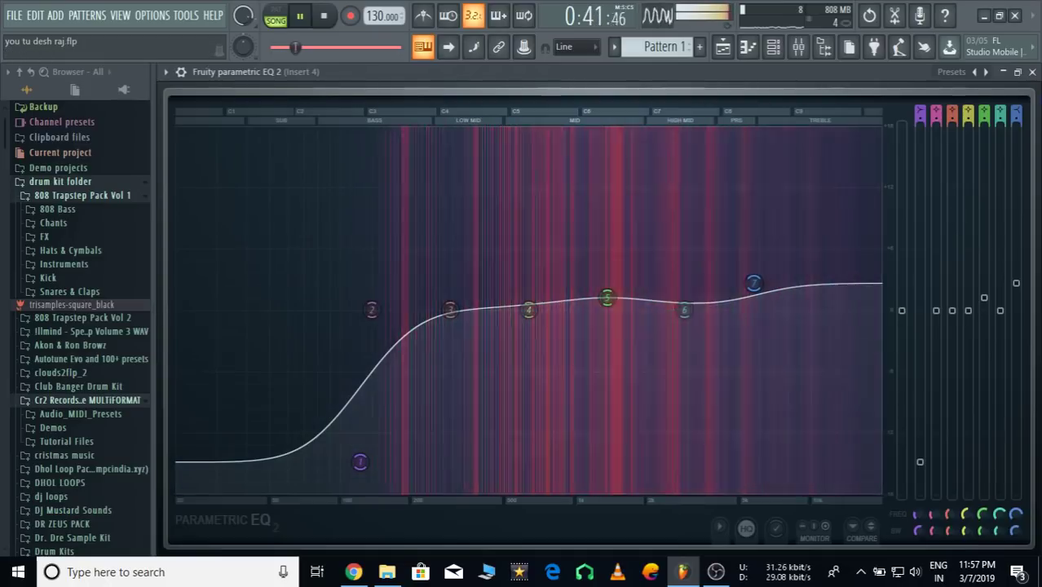
Stop playback and close the Slot 4 EQ on Insert 4
key(Escape)
key(space)
click(917, 208)
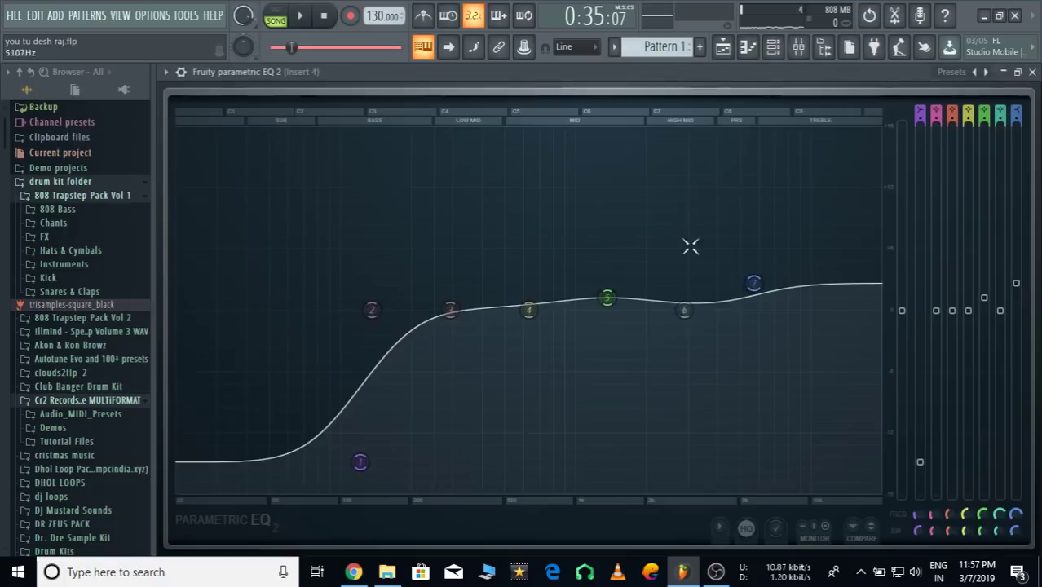
click(1031, 72)
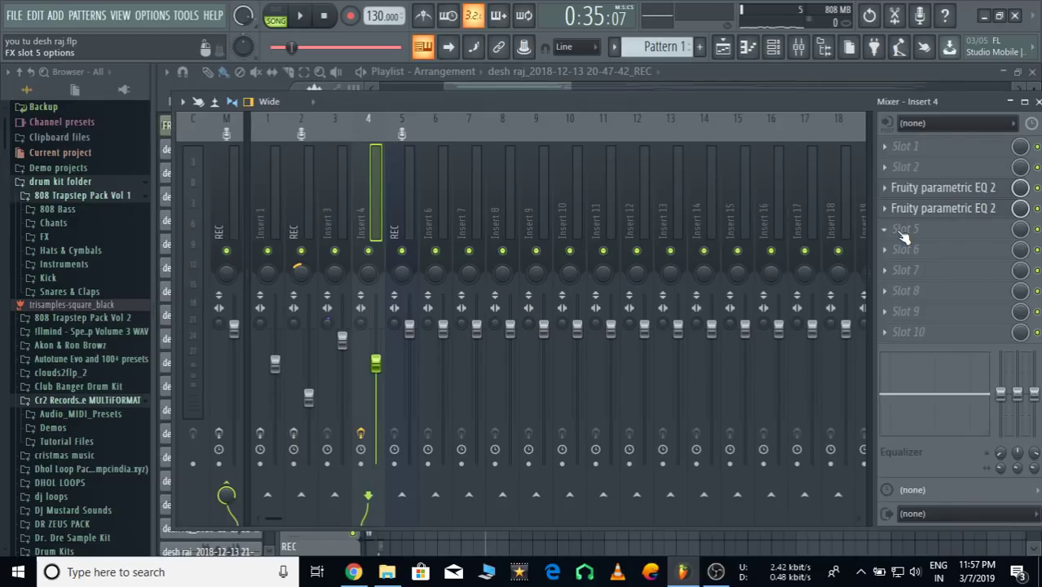
Load Fruity Parametric EQ 2 into Slot 5 of Insert 4 and choose its 20Hz + 18kHz cut preset
click(904, 234)
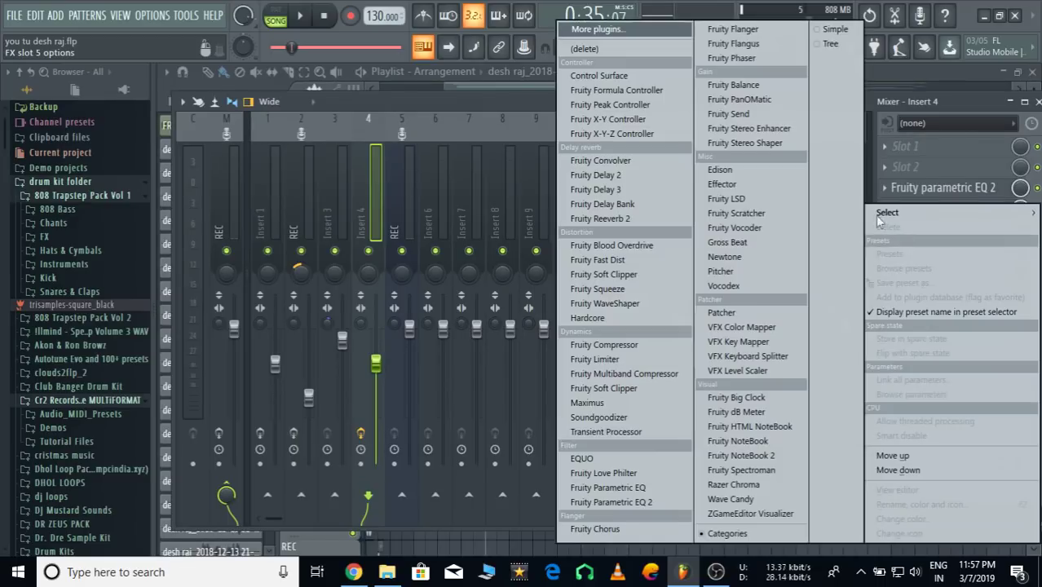
click(651, 504)
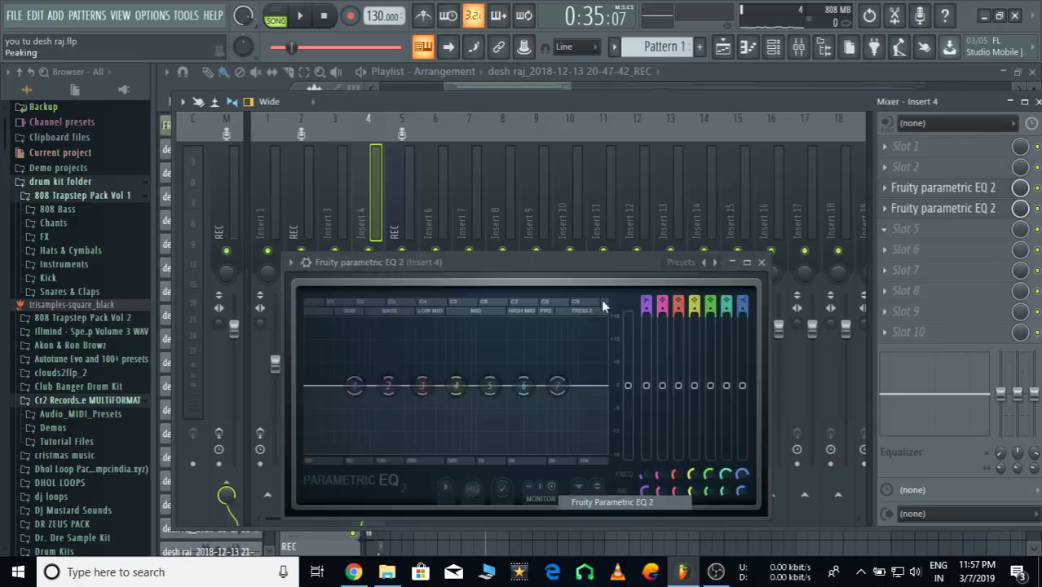
drag(605, 259, 707, 209)
click(811, 210)
click(812, 211)
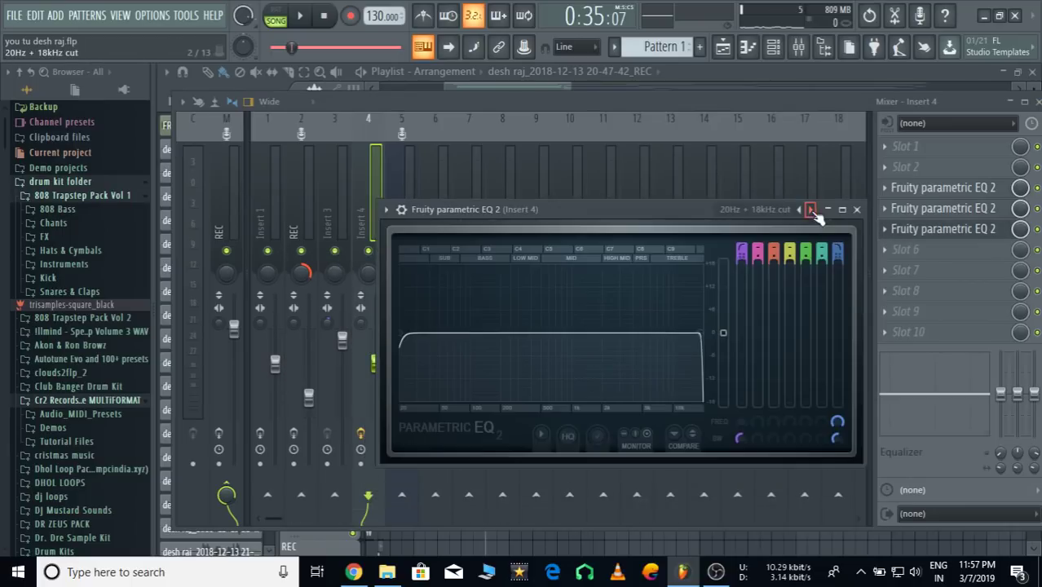
Raise the Slot 5 EQ's high-pass cutoff within the sub range and lower its low-pass to about 14.5 kHz while auditioning the song
drag(402, 336, 448, 340)
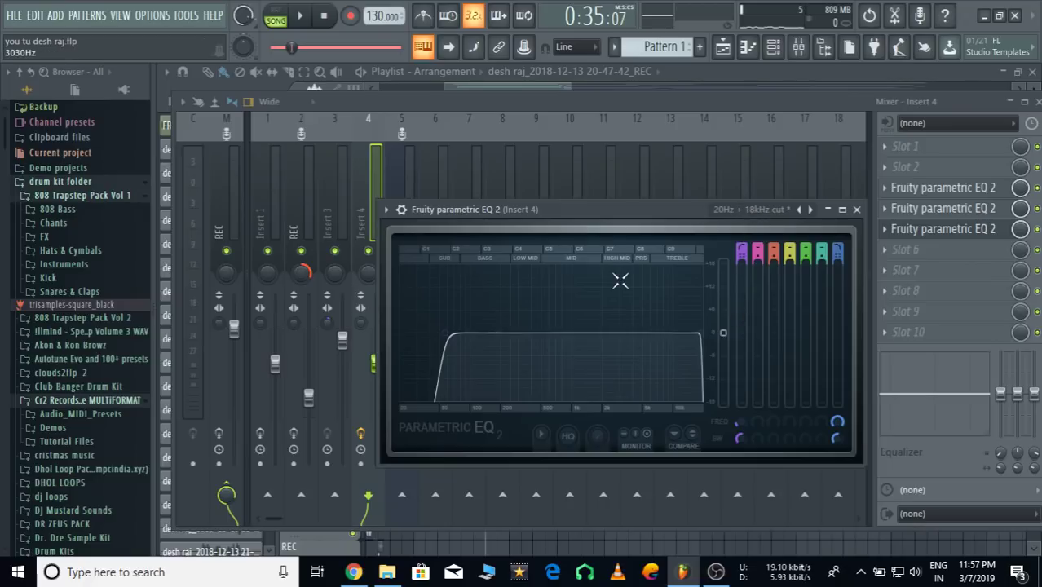
key(space)
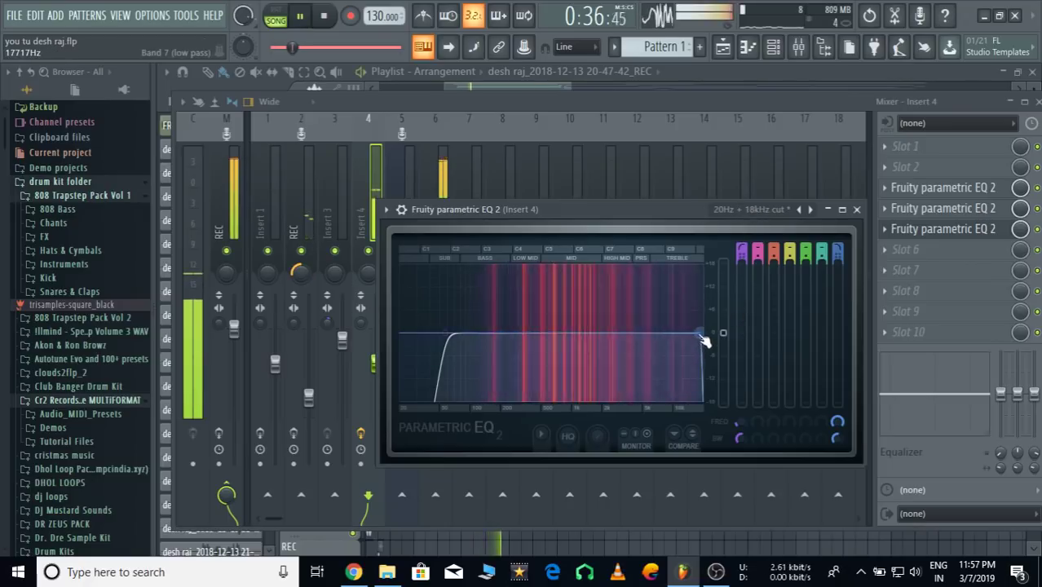
key(space)
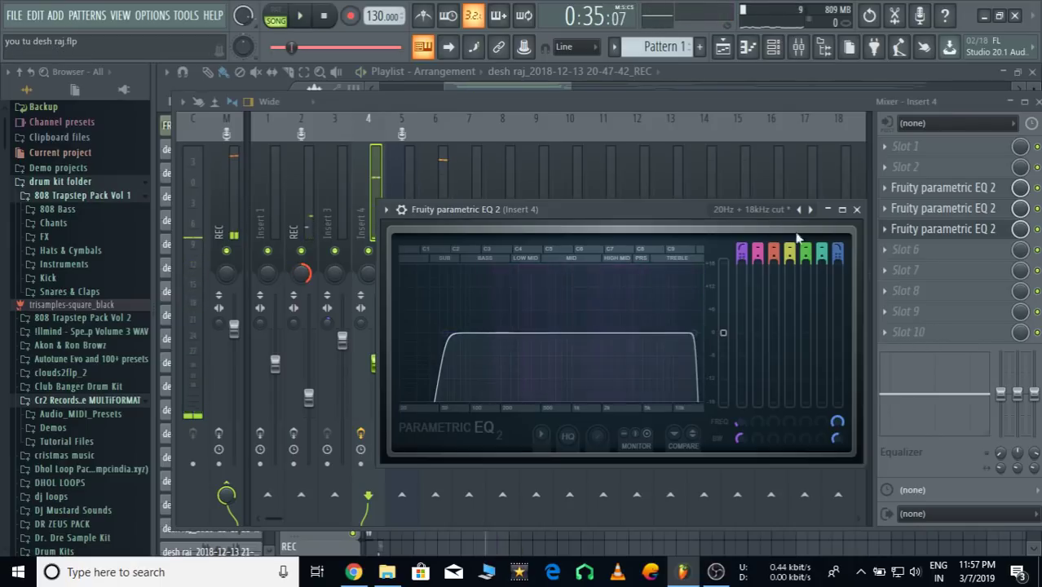
click(842, 210)
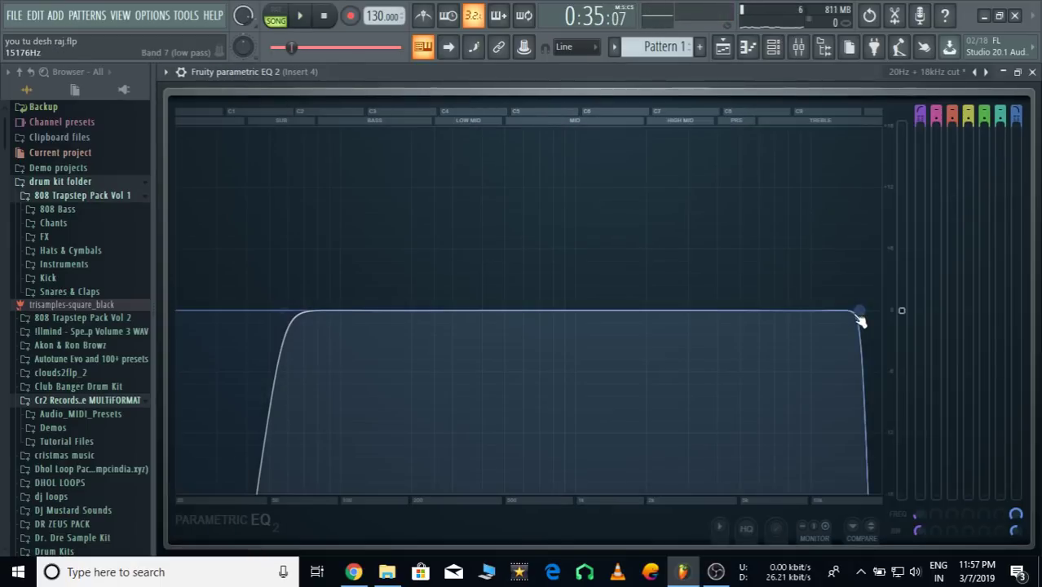
key(space)
mouse_move(857, 315)
mouse_down()
mouse_move(831, 316)
mouse_move(873, 311)
mouse_move(848, 310)
mouse_up()
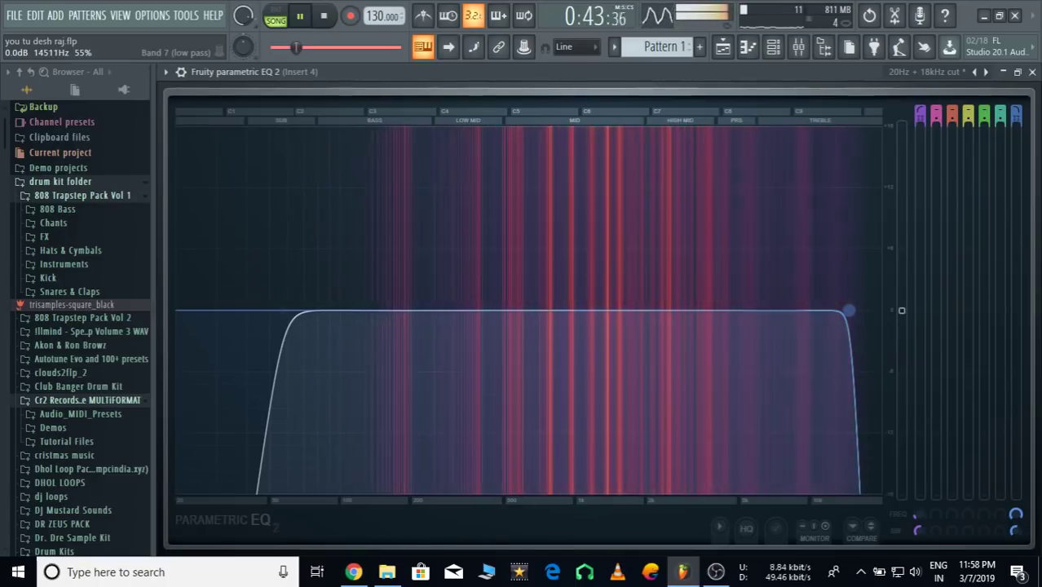
key(space)
click(1033, 72)
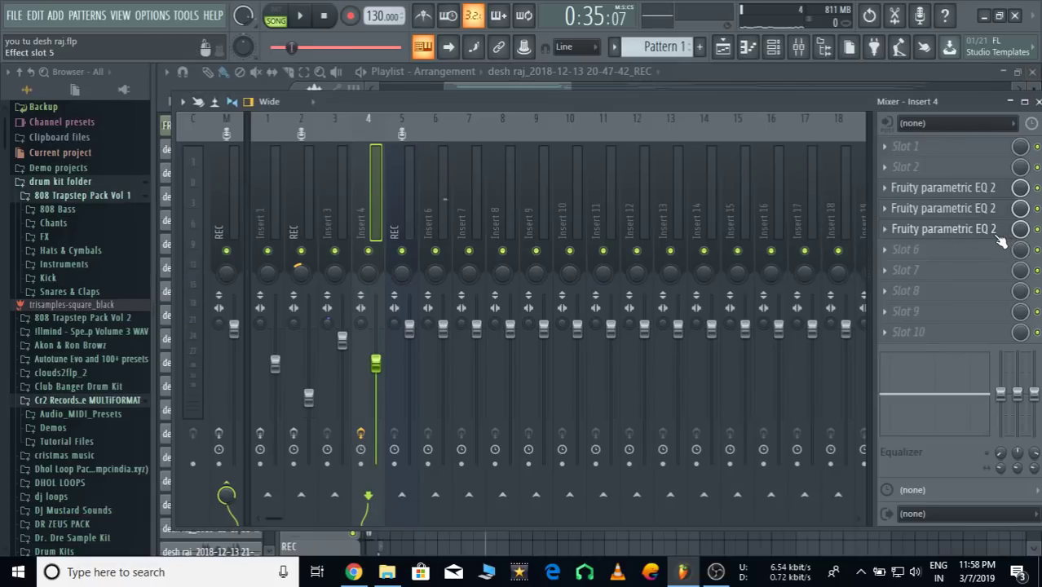
Load another Fruity Parametric EQ 2 into Slot 6 of Insert 4 with the 20Hz + 18kHz cut preset
click(909, 252)
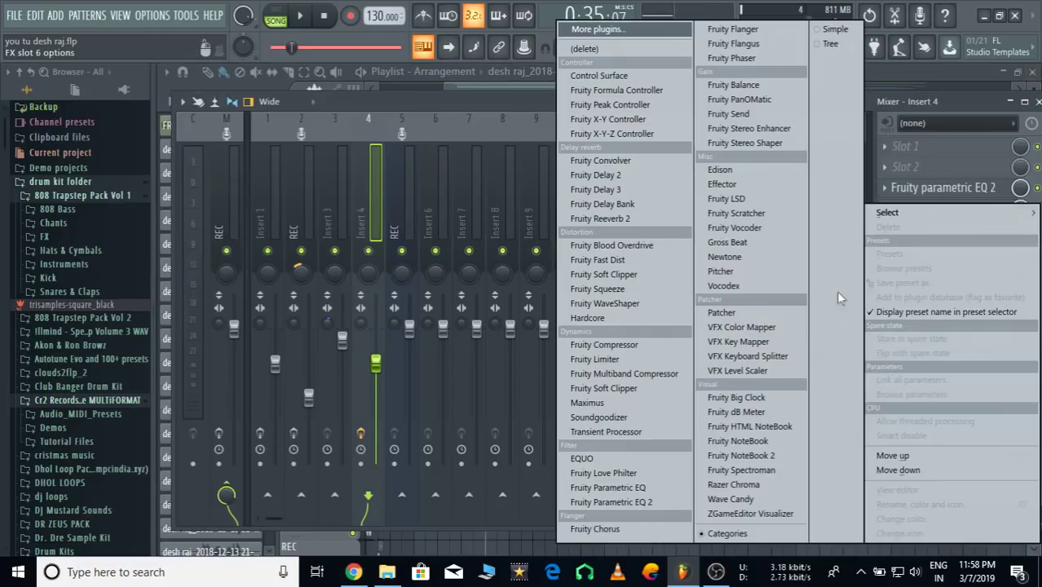
click(632, 503)
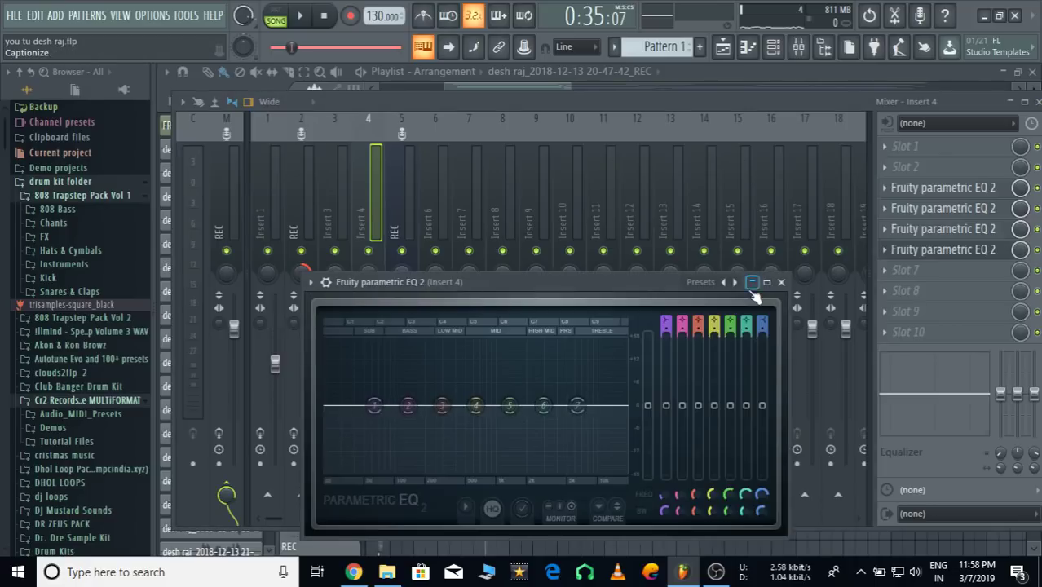
drag(647, 295, 675, 204)
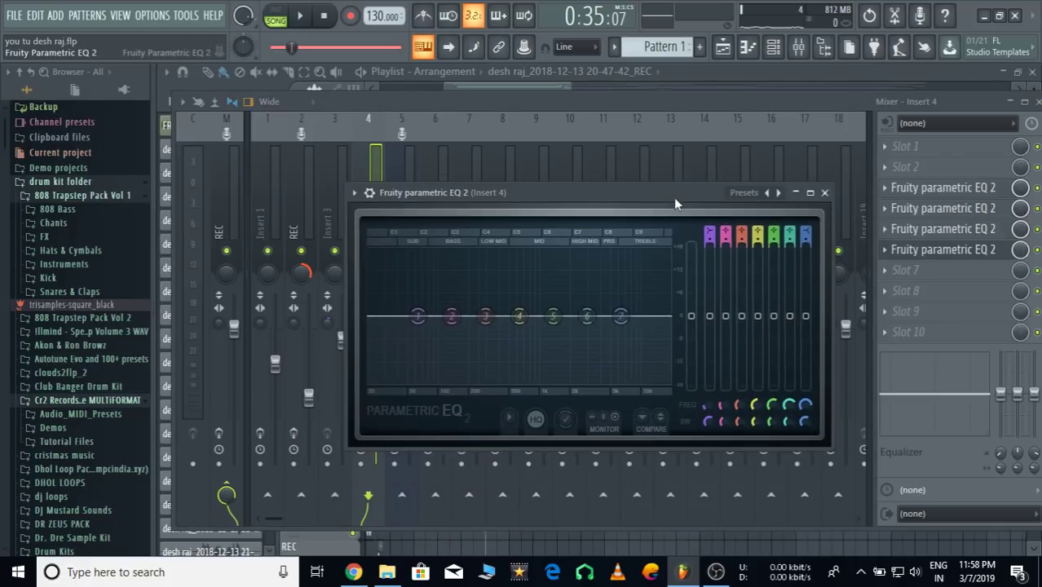
click(779, 194)
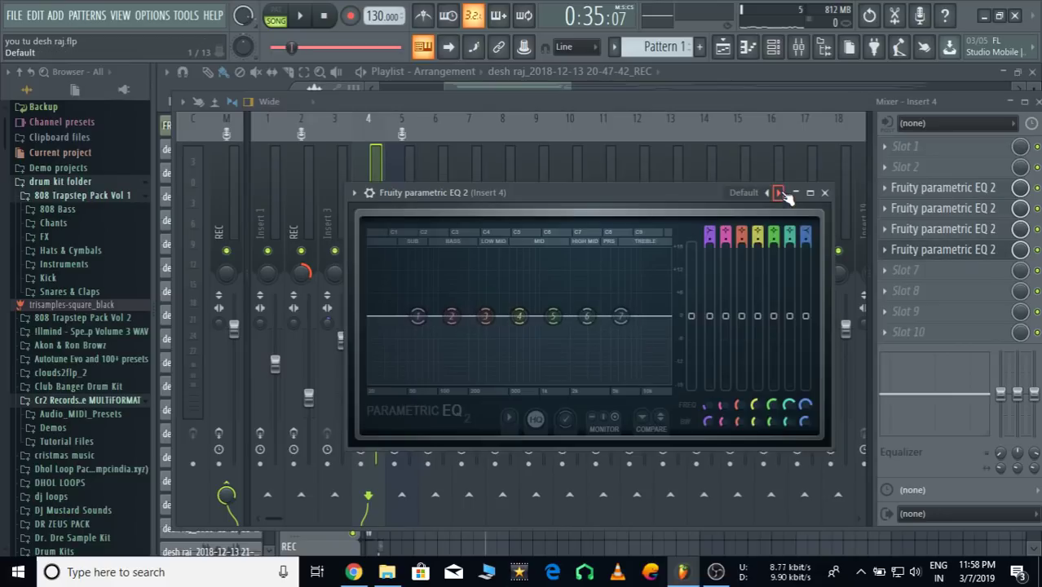
click(779, 194)
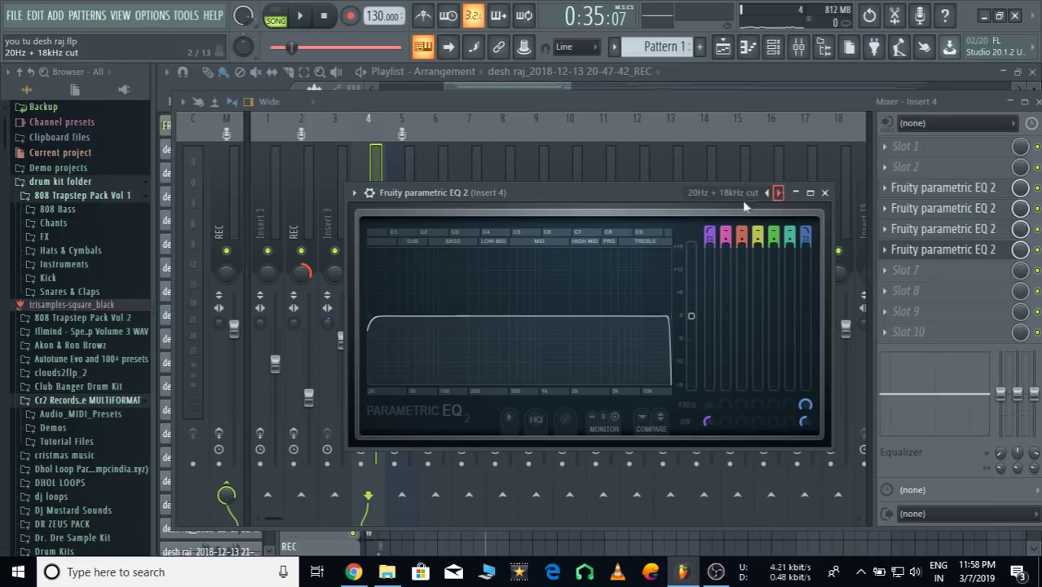
drag(637, 197, 648, 180)
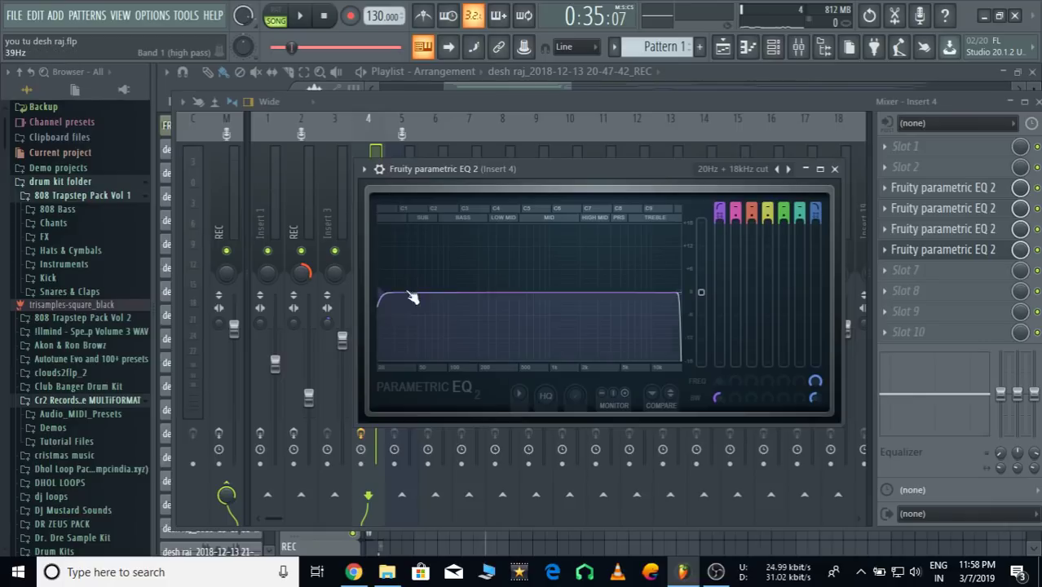
Raise the Slot 6 EQ's band 1 high-pass to about 15 kHz, bypass the Slot 5 EQ, and play the song
drag(379, 293, 648, 296)
click(1038, 230)
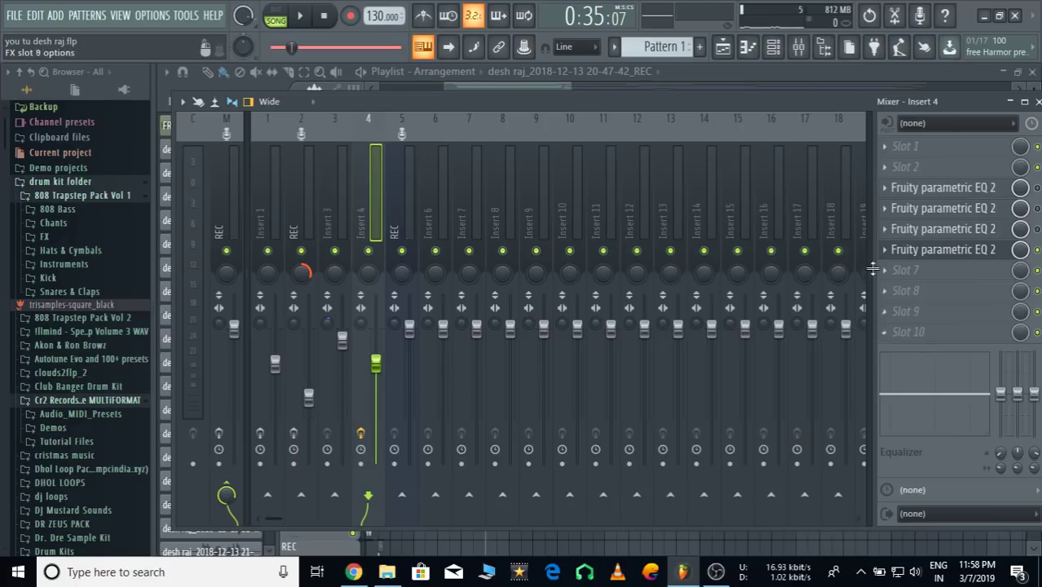
click(974, 249)
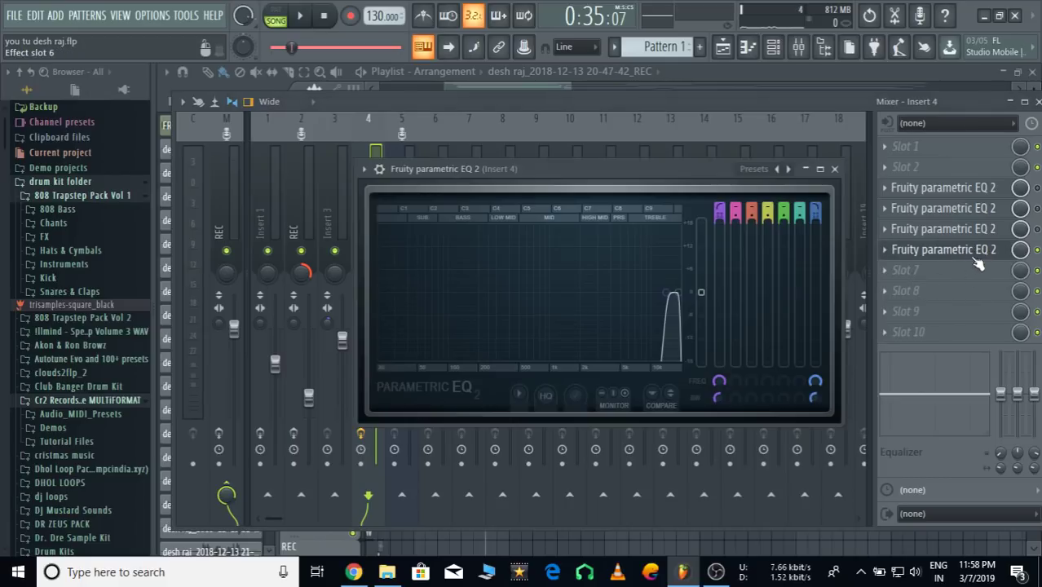
click(821, 170)
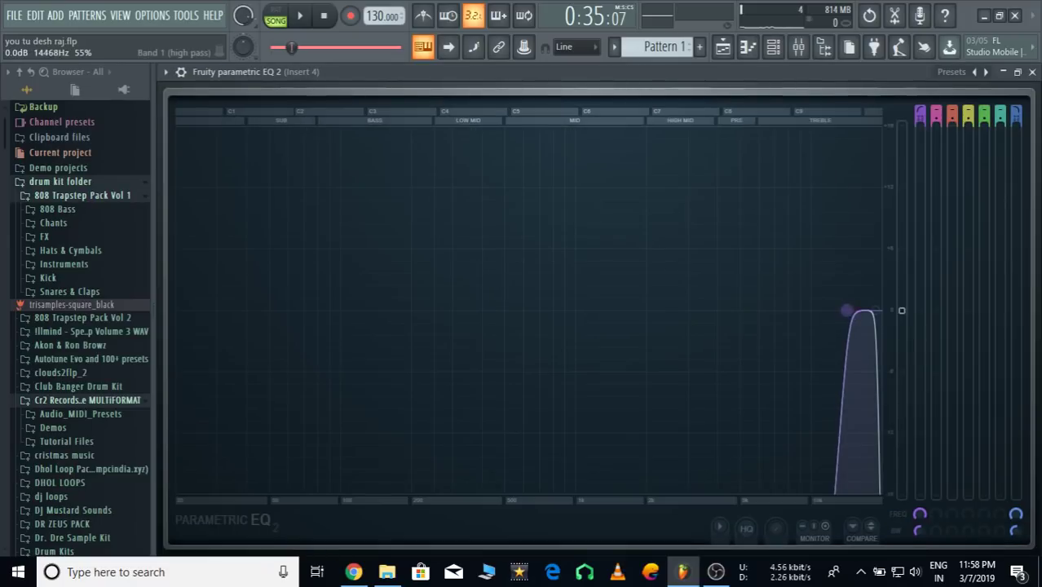
mouse_move(864, 320)
mouse_down()
mouse_move(879, 310)
mouse_move(865, 310)
mouse_up()
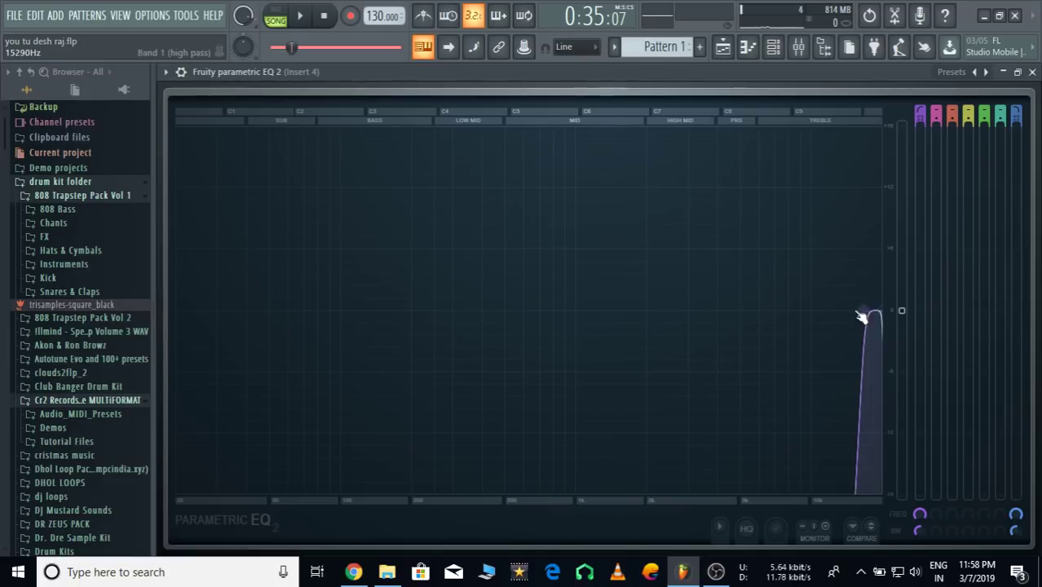
drag(862, 310, 861, 313)
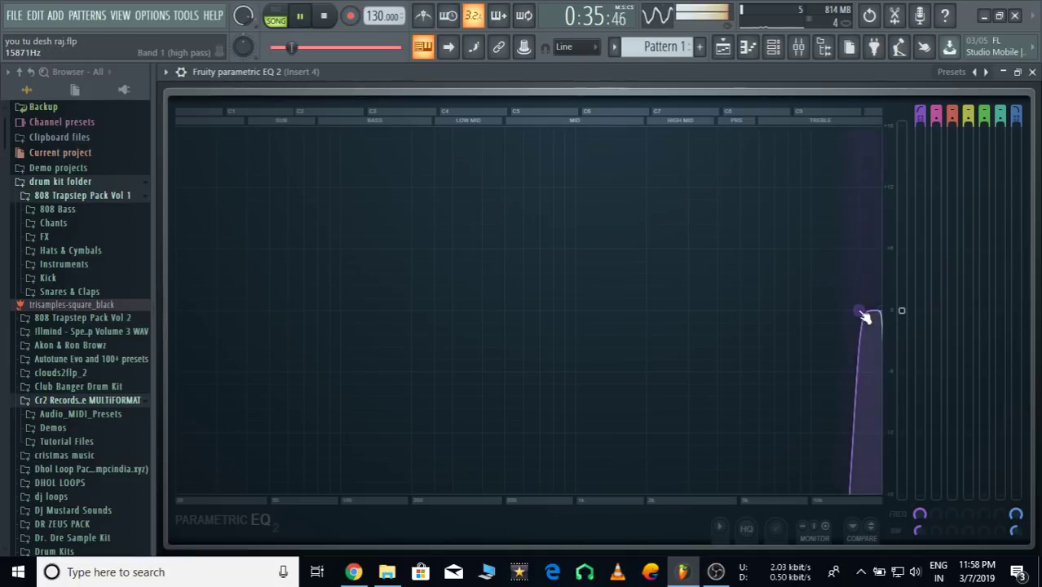
Mute Insert 6 during playback and check the Slot 6 EQ's spectrum
click(1032, 71)
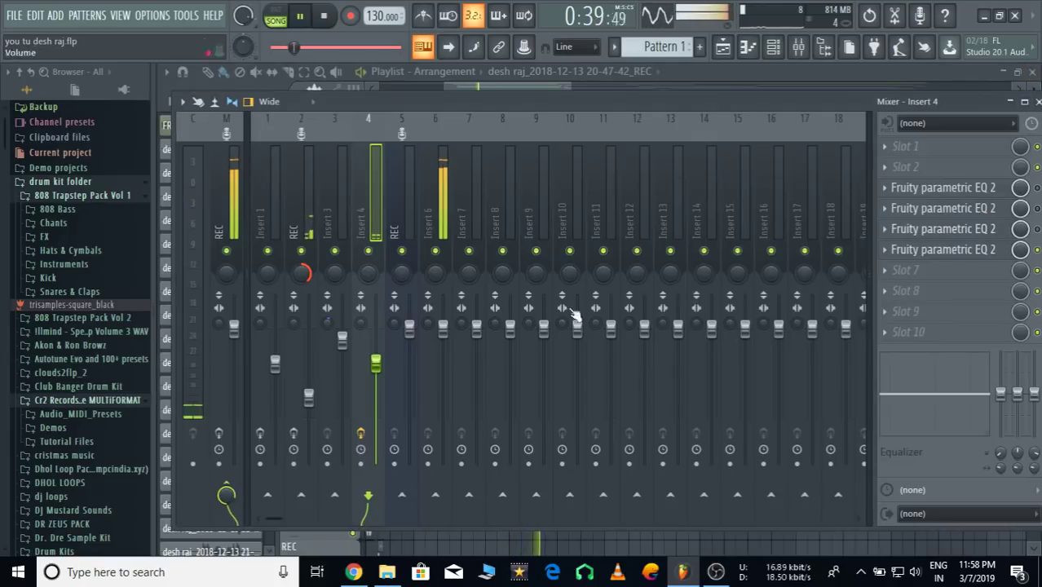
click(437, 252)
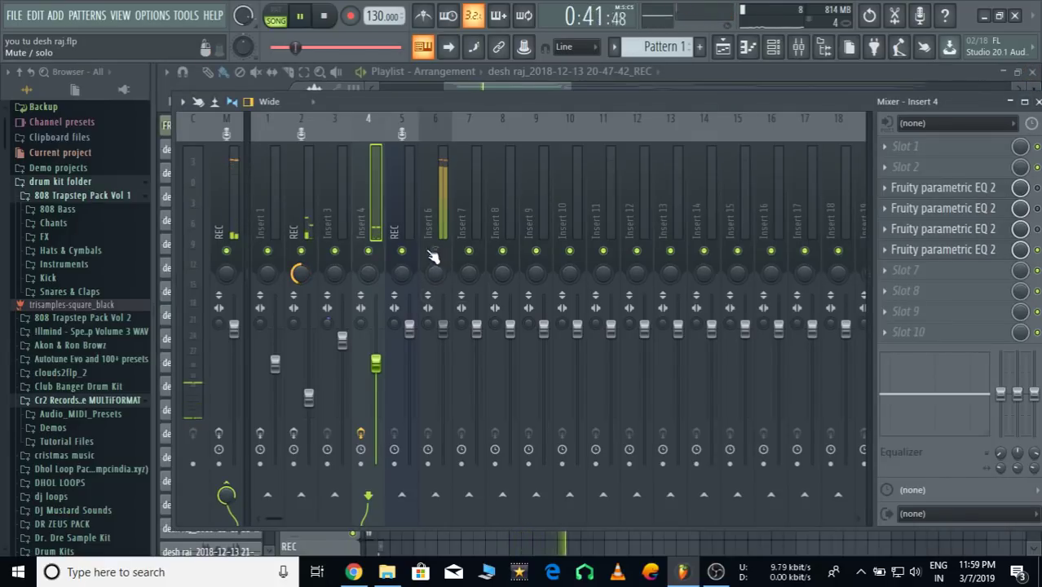
click(985, 251)
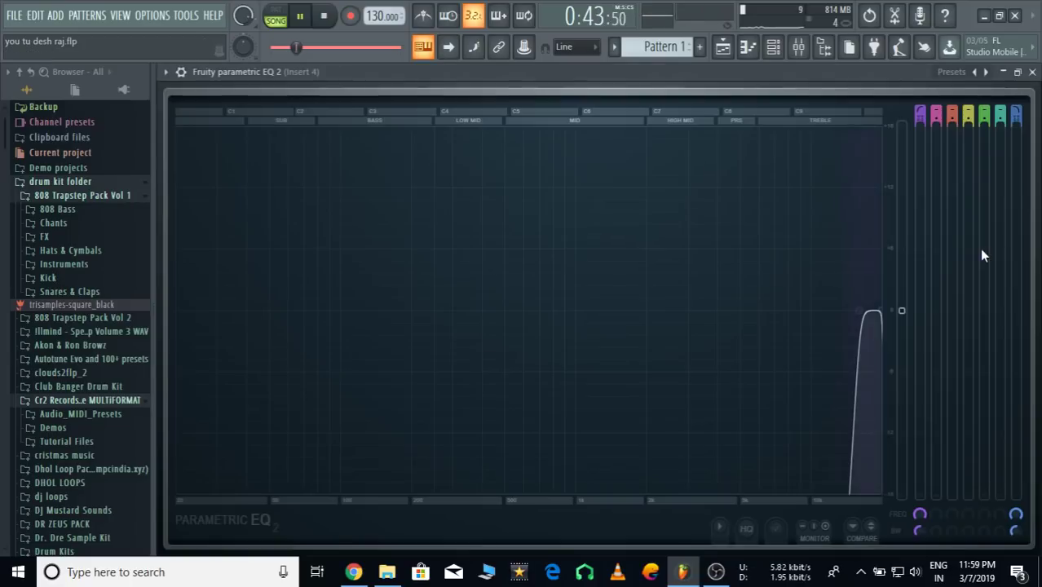
click(1033, 72)
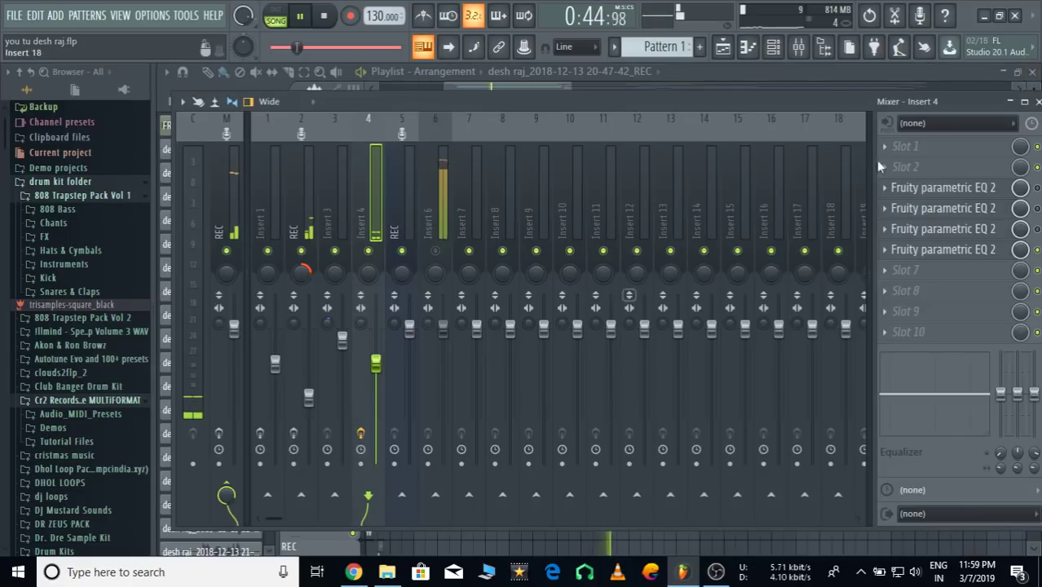
Mute the playlist track holding the 21-00-13_REC clip and reopen the Slot 6 EQ on Insert 4
click(1038, 101)
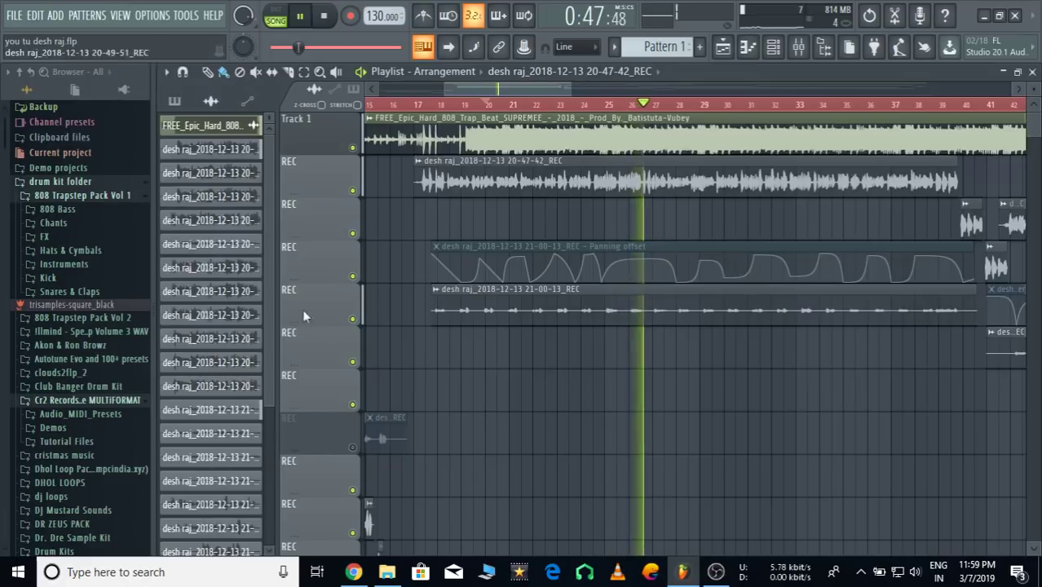
click(353, 318)
click(799, 49)
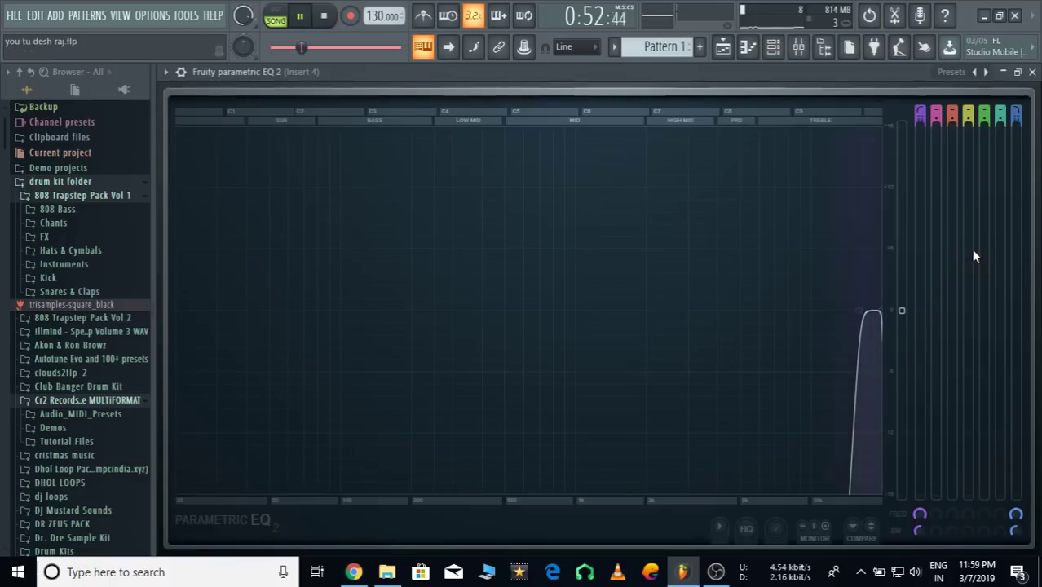
click(971, 250)
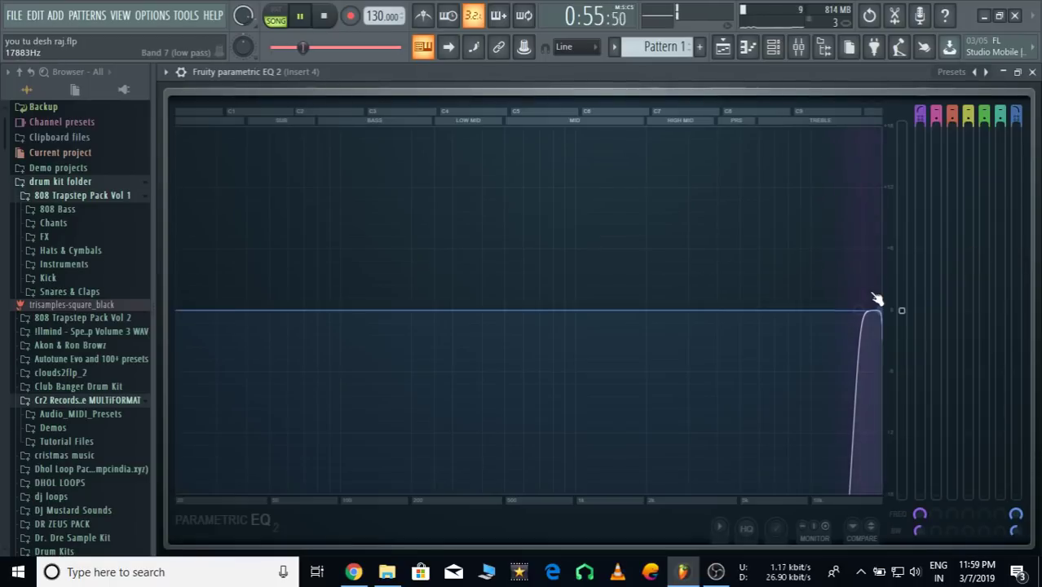
Raise the Insert 4 fader to 125% (5.6 dB) and lower the Slot 6 EQ's high-pass to about 13.4 kHz during playback
click(1032, 72)
drag(375, 360, 375, 296)
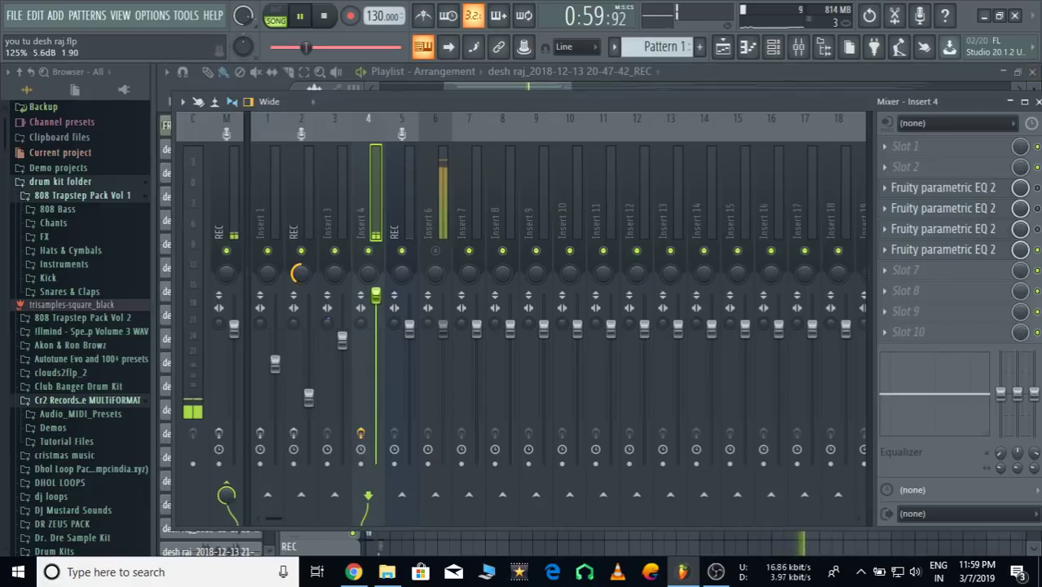
click(943, 253)
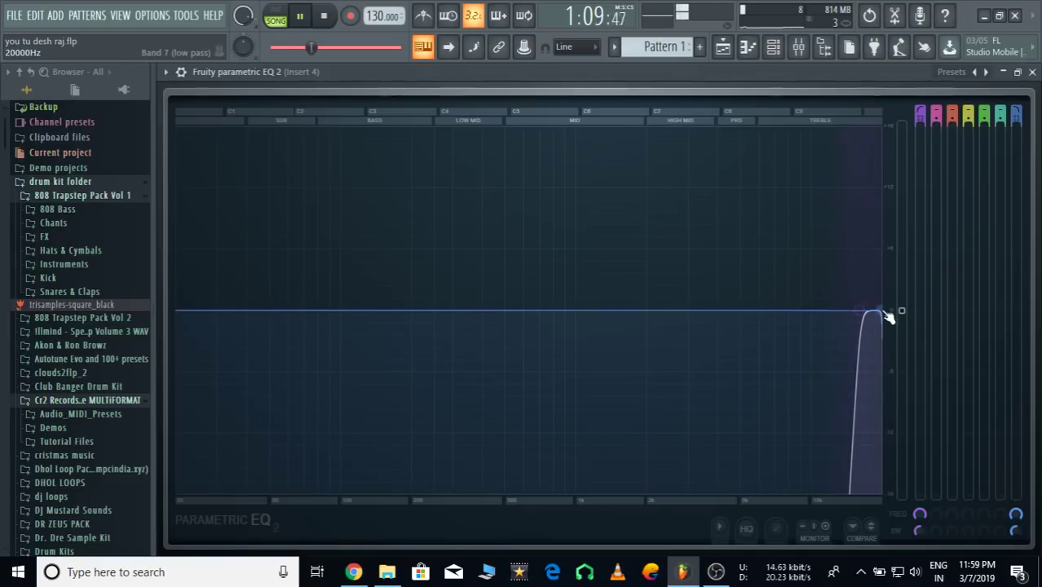
drag(868, 318, 851, 317)
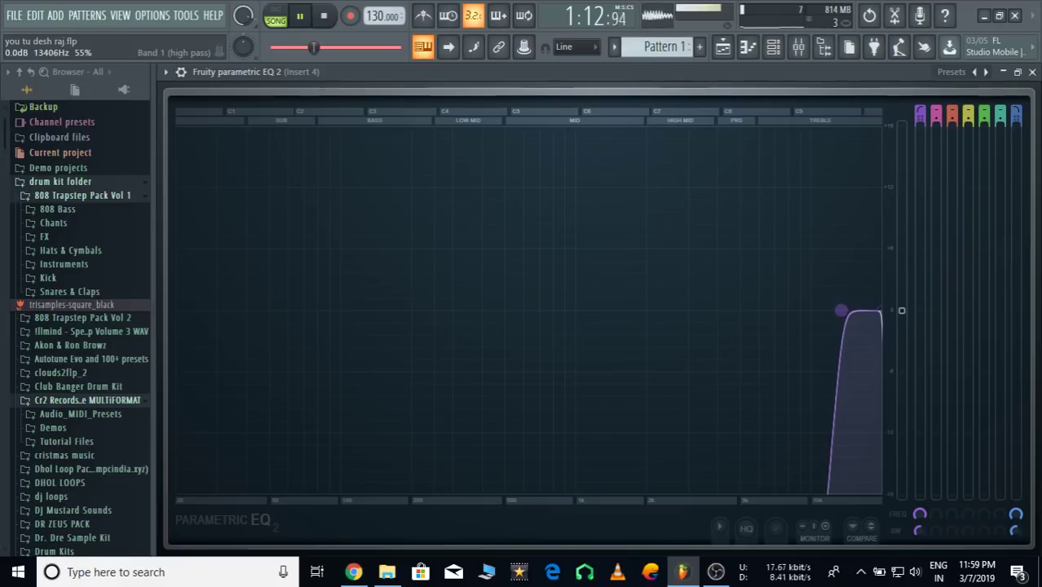
click(1032, 72)
key(space)
Check the muted clip in the playlist, and mute Insert 2 in the mixer
click(1037, 101)
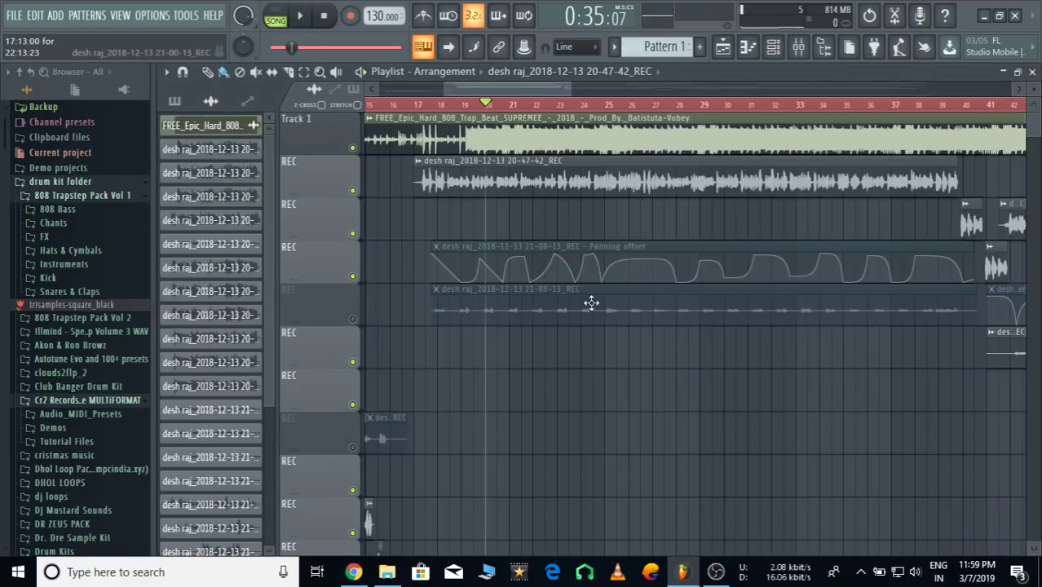
click(798, 46)
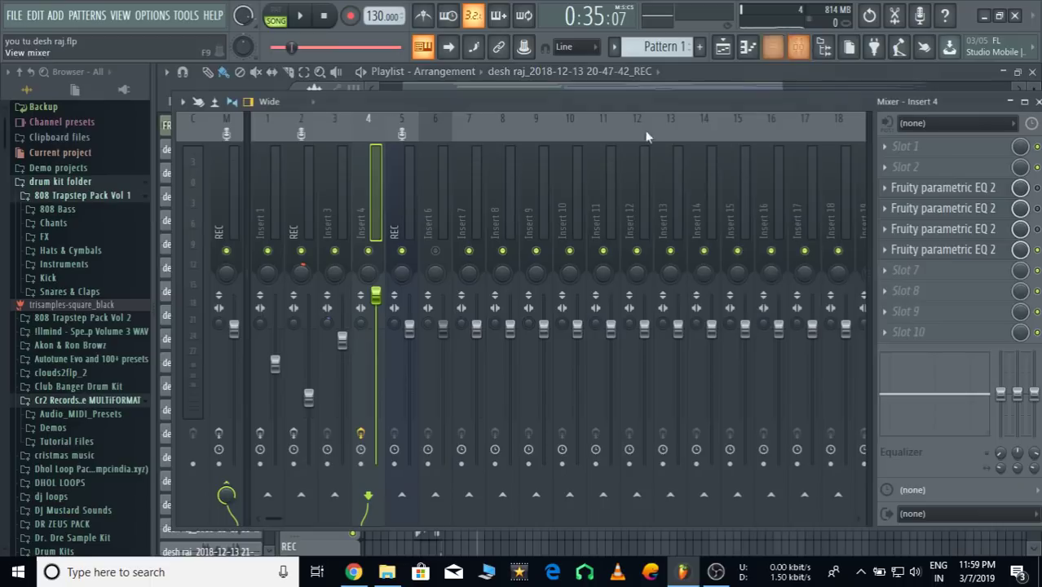
click(303, 251)
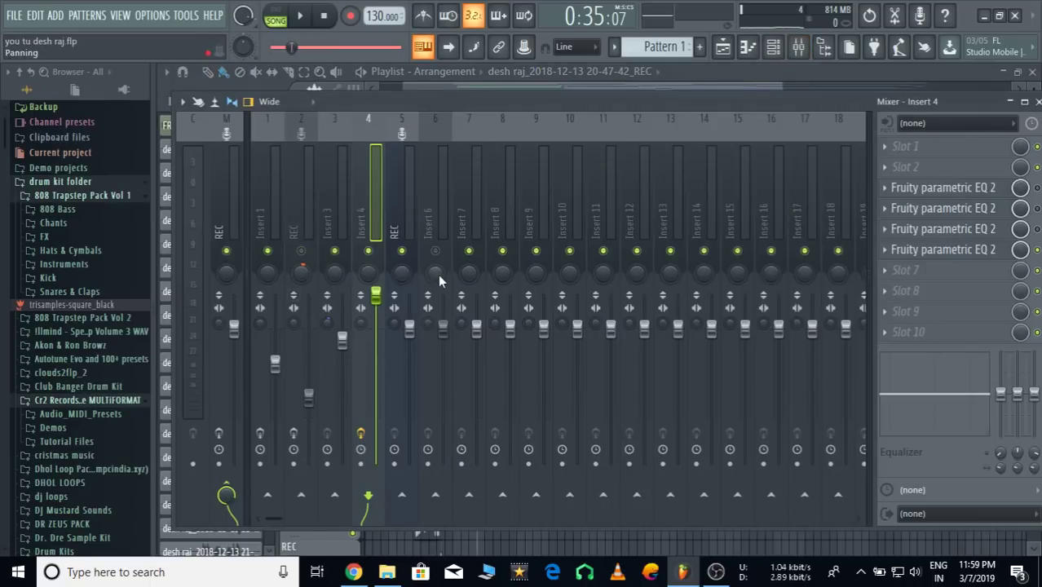
Sweep the Insert 4 Slot 6 EQ's high-pass down to about 9.9 kHz and back up while auditioning it
key(space)
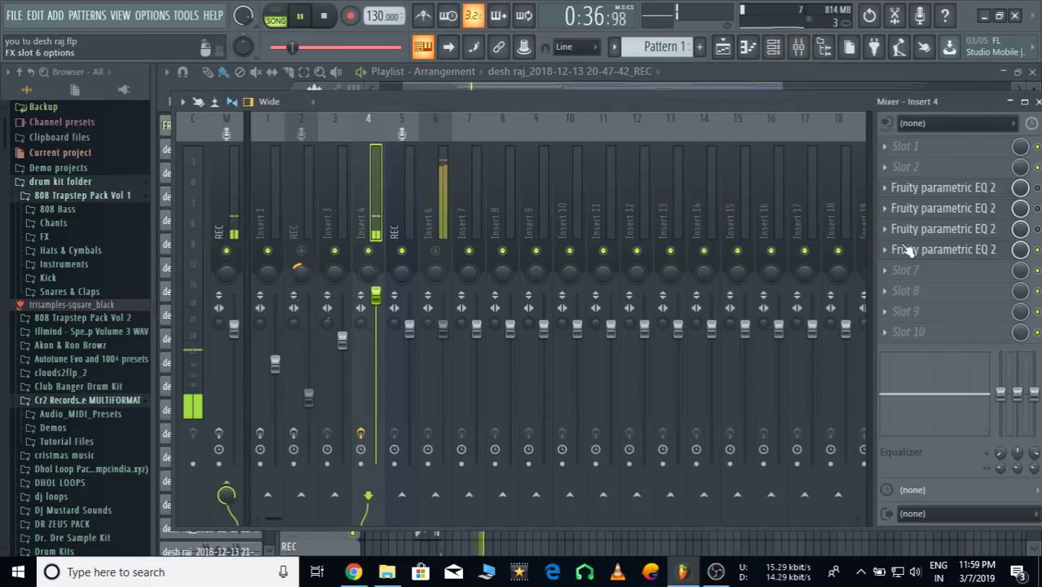
click(946, 249)
drag(849, 311, 810, 313)
key(space)
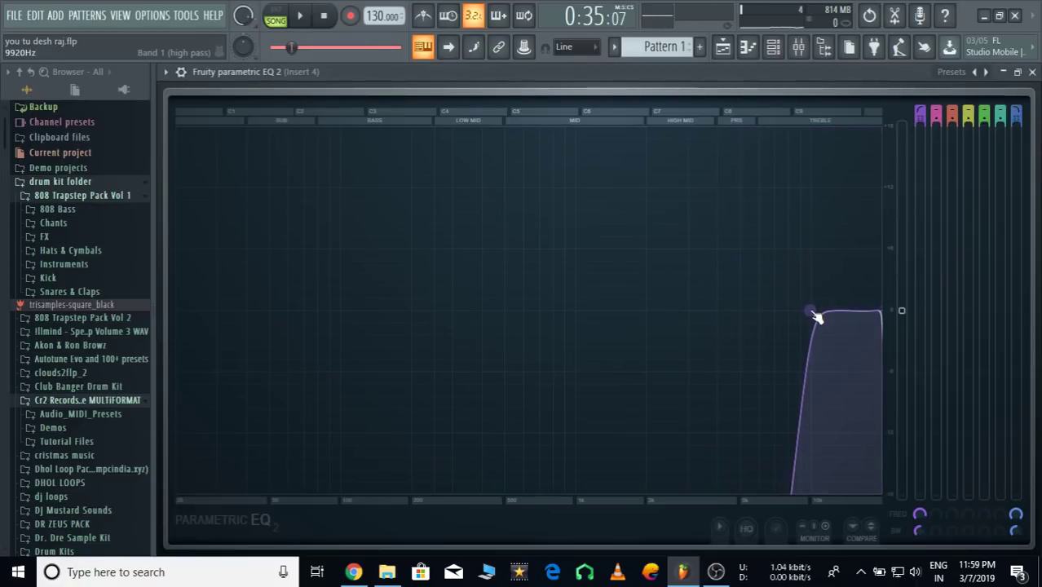
drag(814, 314, 854, 318)
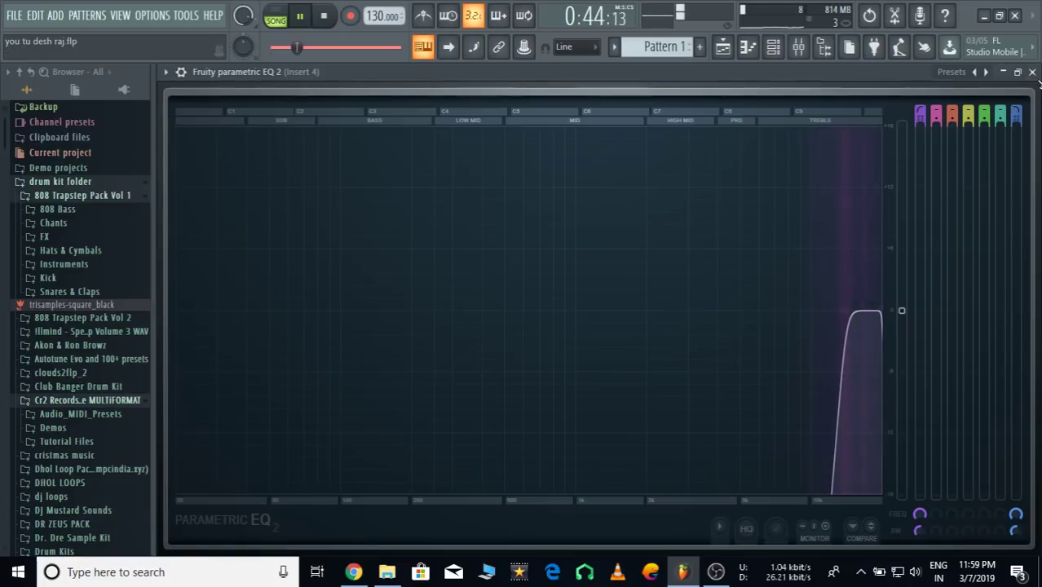
click(1032, 71)
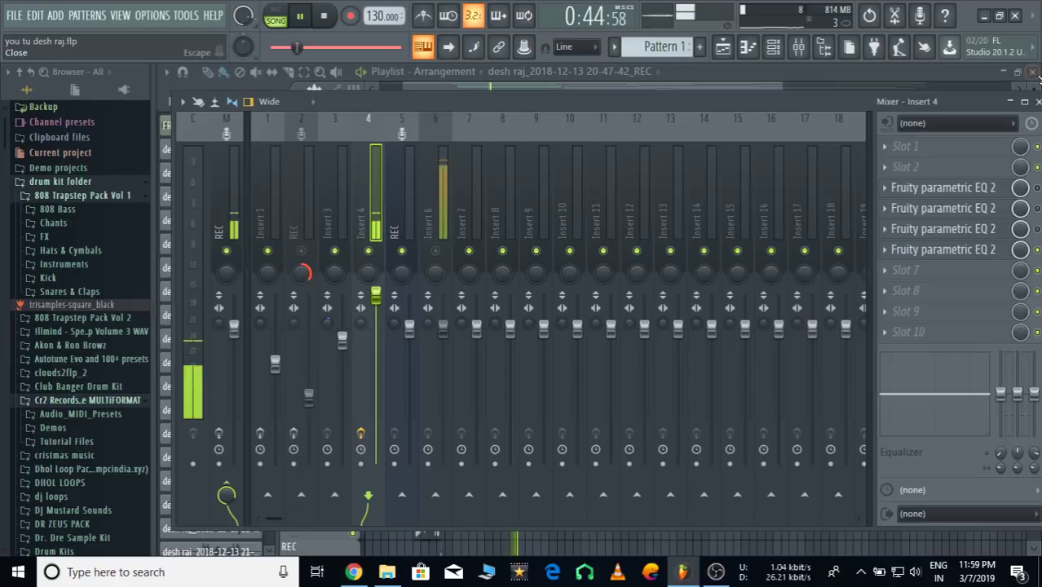
click(983, 252)
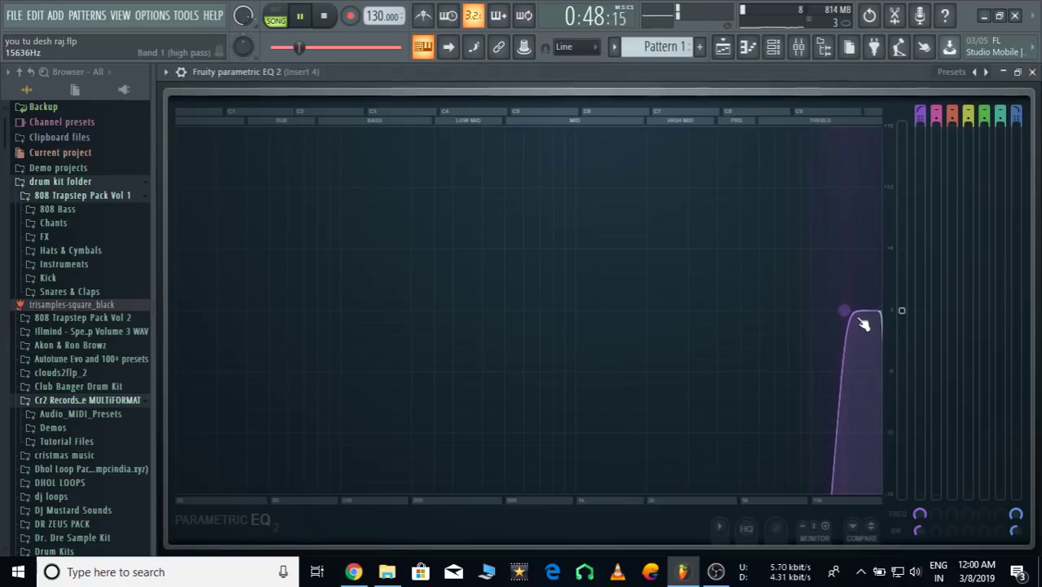
Set the Slot 6 EQ's high-pass near 100 Hz and its low-pass to about 12.3 kHz, and audition the vocal
drag(852, 319, 351, 311)
drag(882, 311, 841, 311)
key(space)
key(space)
key(space)
key(space)
key(space)
key(space)
key(space)
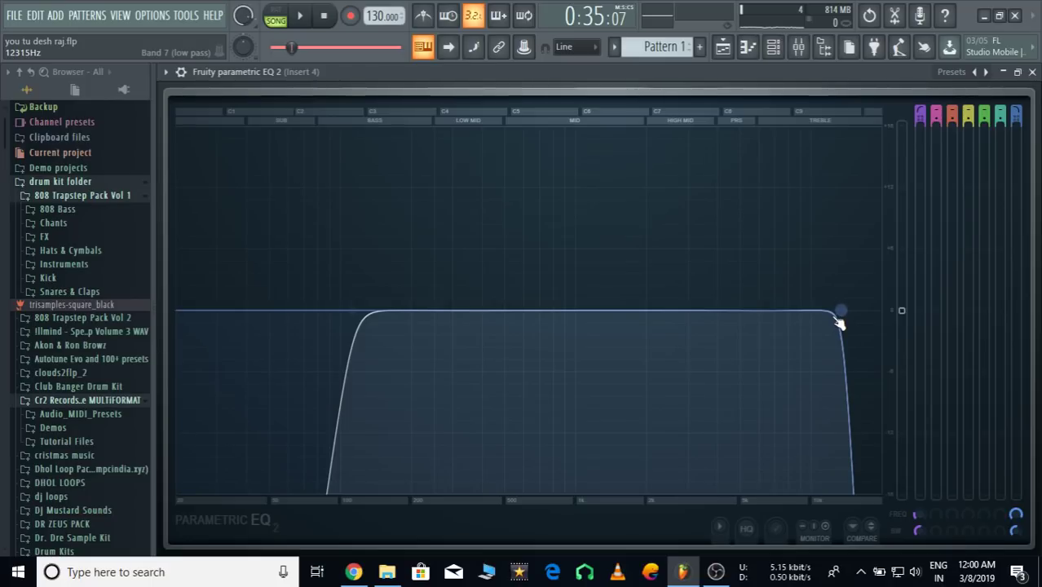
Reopen the Slot 6 EQ on Insert 4 and check its spectrum during playback
click(1032, 71)
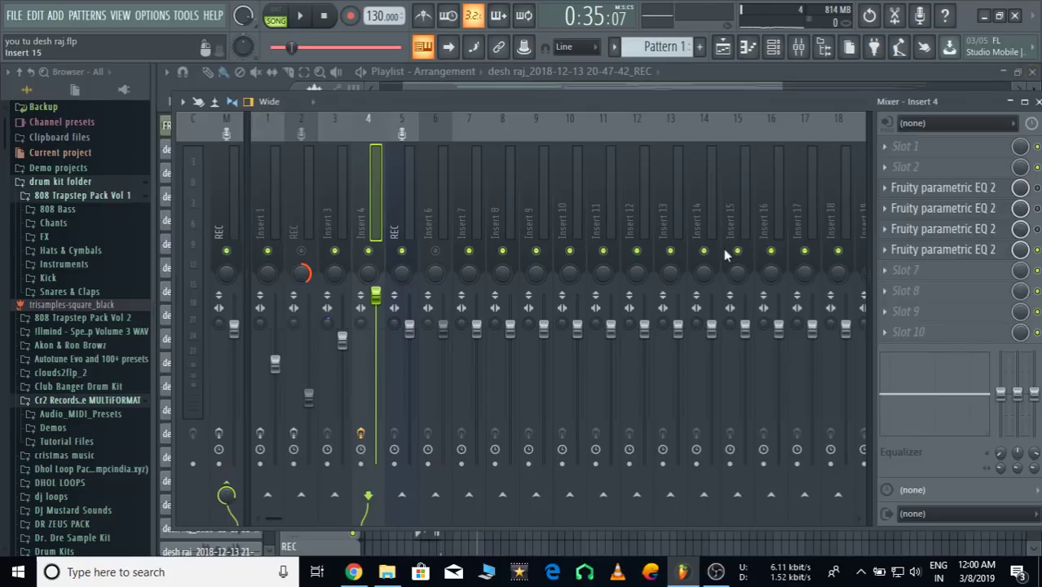
click(1002, 250)
key(space)
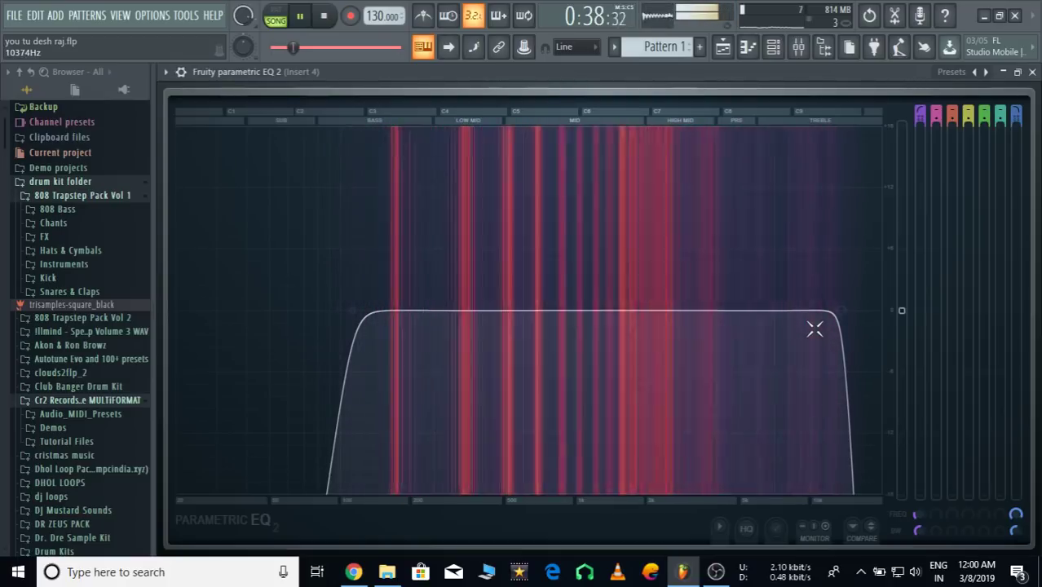
key(space)
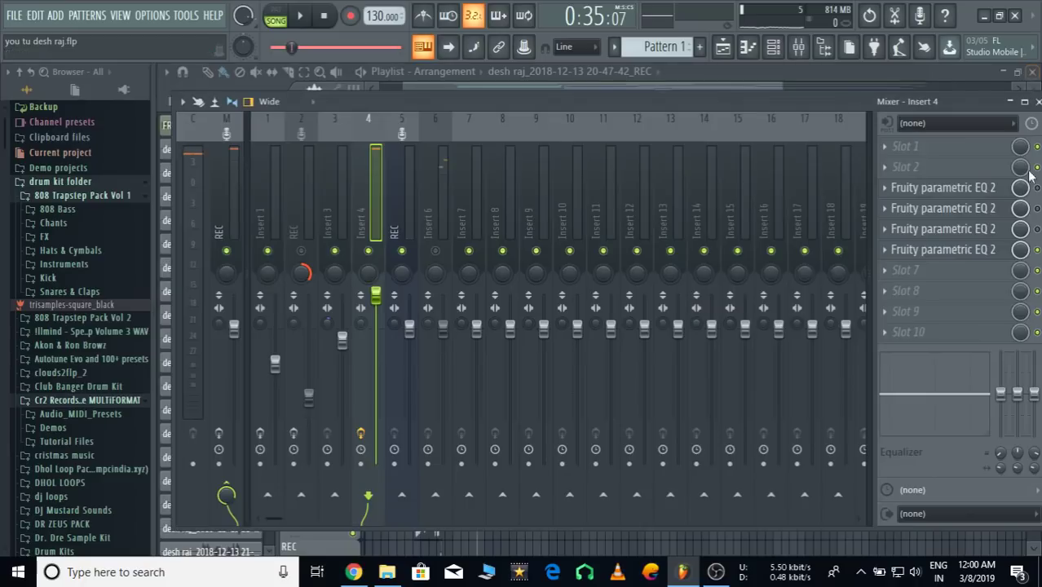
Bypass the Slot 6 EQ on Insert 4, re-enable the EQs in Slots 3 to 5, and play the song
click(1033, 73)
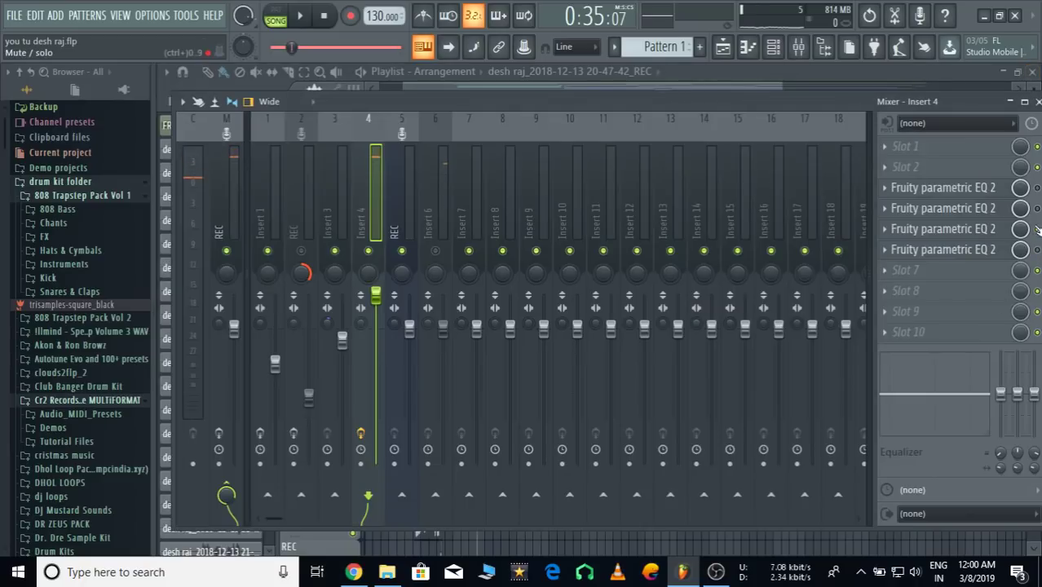
click(971, 228)
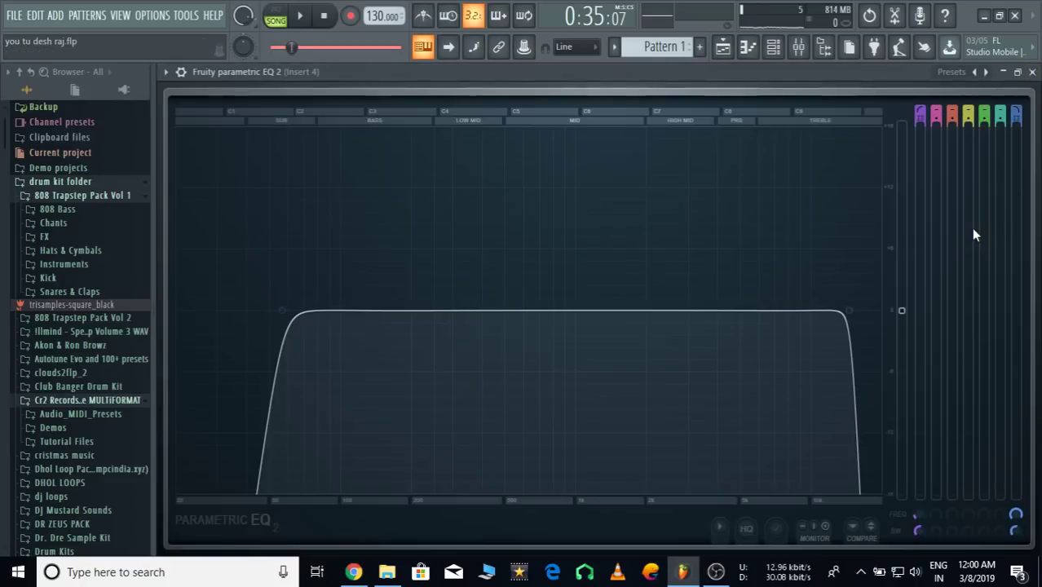
click(1033, 73)
key(space)
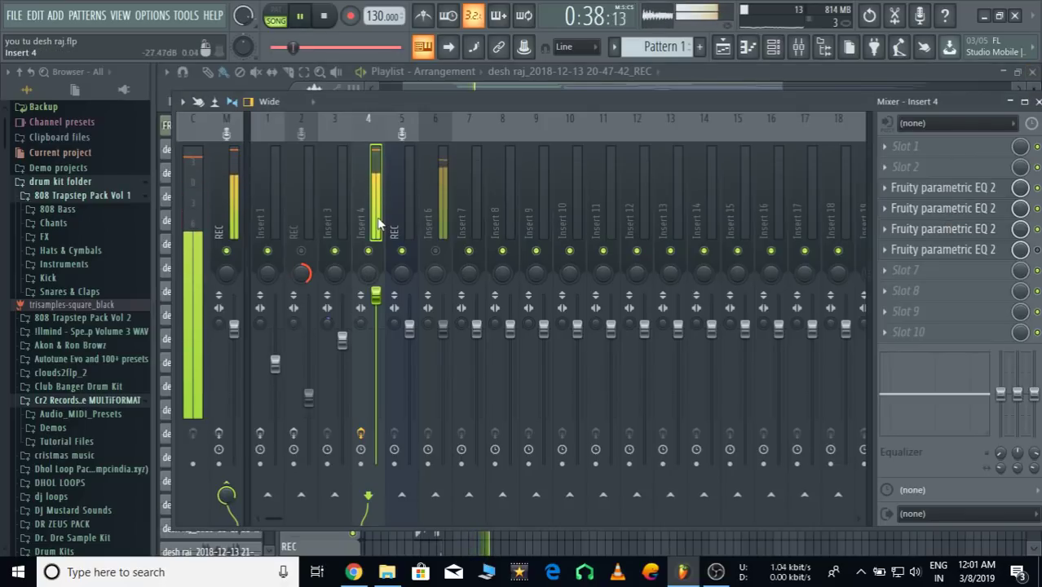
Soften and widen the band 5 cut in the Slot 3 EQ, shift it slightly lower in frequency, and audition it
click(945, 190)
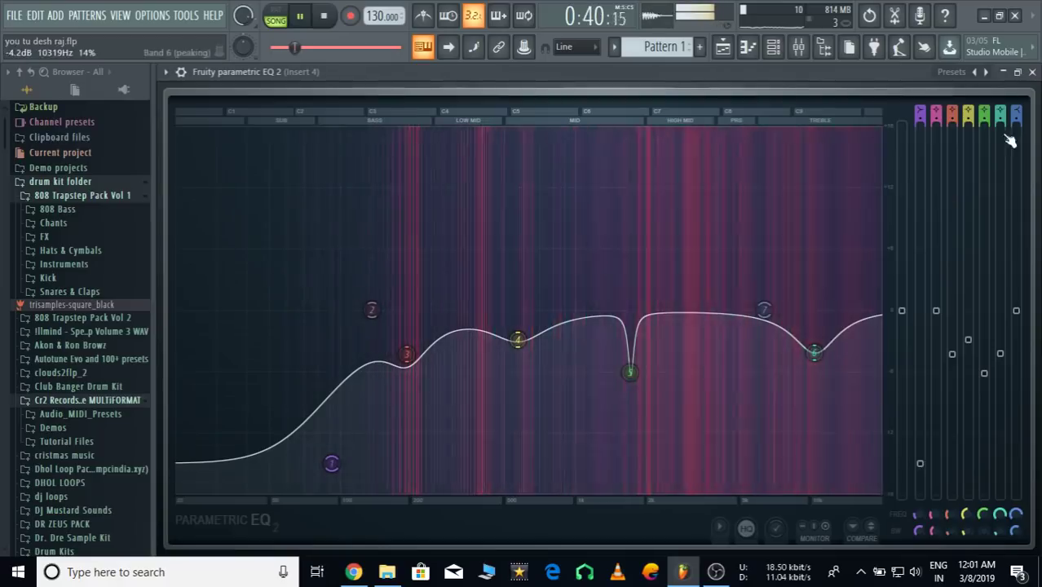
key(space)
mouse_move(629, 372)
mouse_down()
mouse_move(613, 356)
mouse_move(623, 364)
mouse_up()
key(space)
key(space)
click(1032, 72)
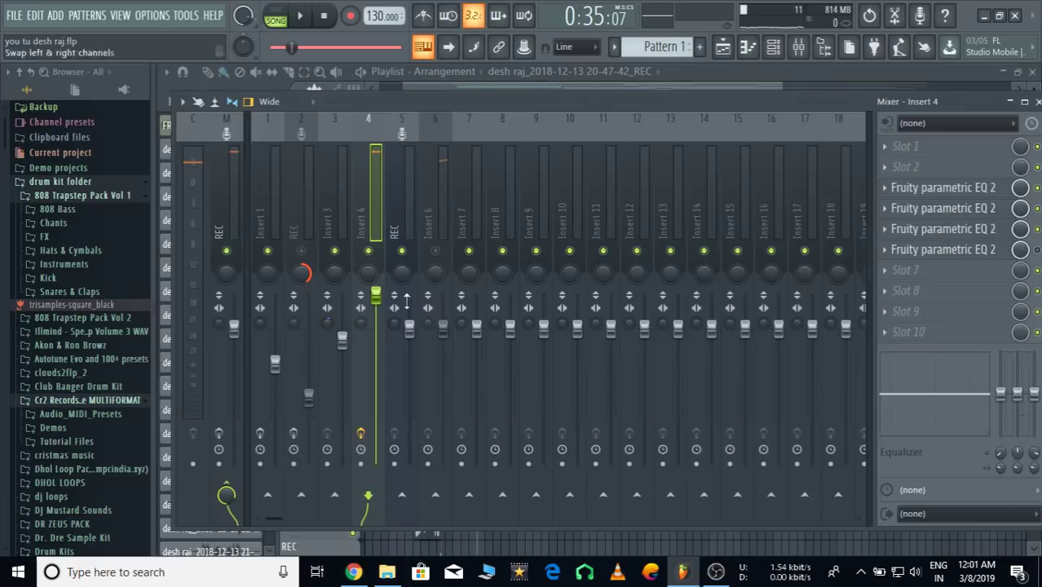
Lower the Insert 4 fader to 75% (-6.1 dB) and check the playlist and mixer levels during playback
drag(375, 296, 375, 353)
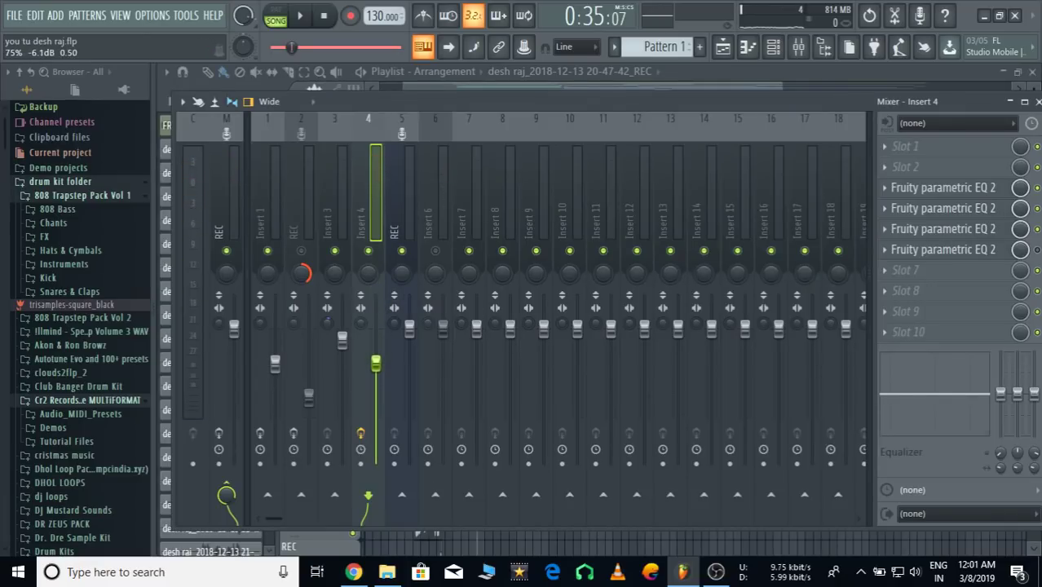
key(space)
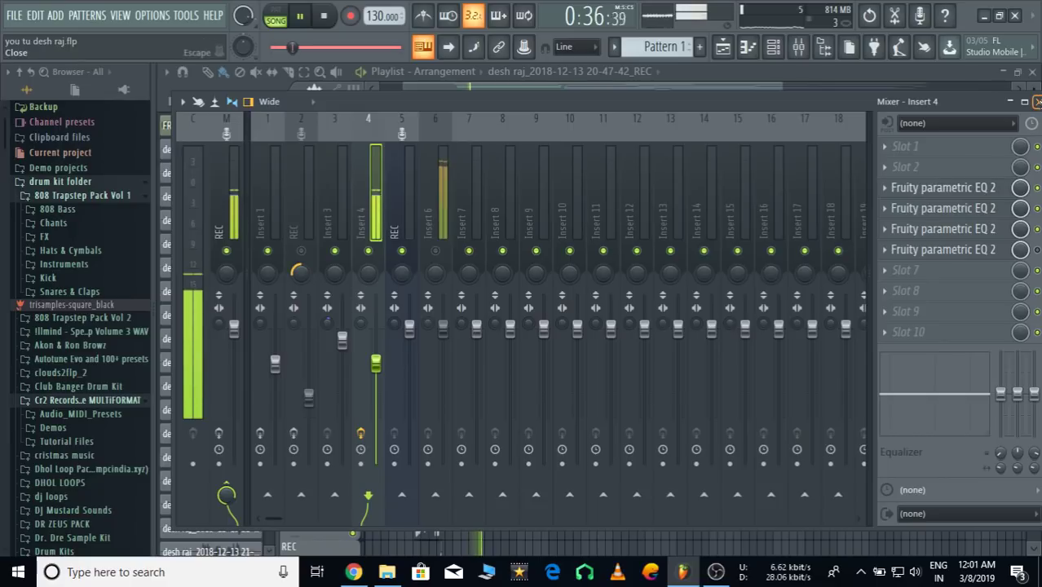
click(1037, 101)
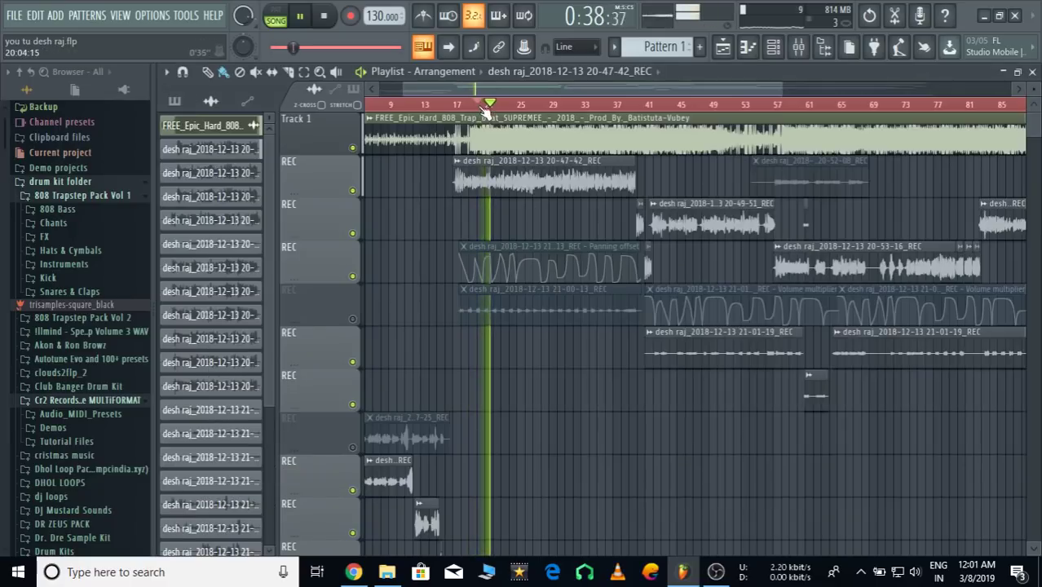
scroll(483, 106, down, 5)
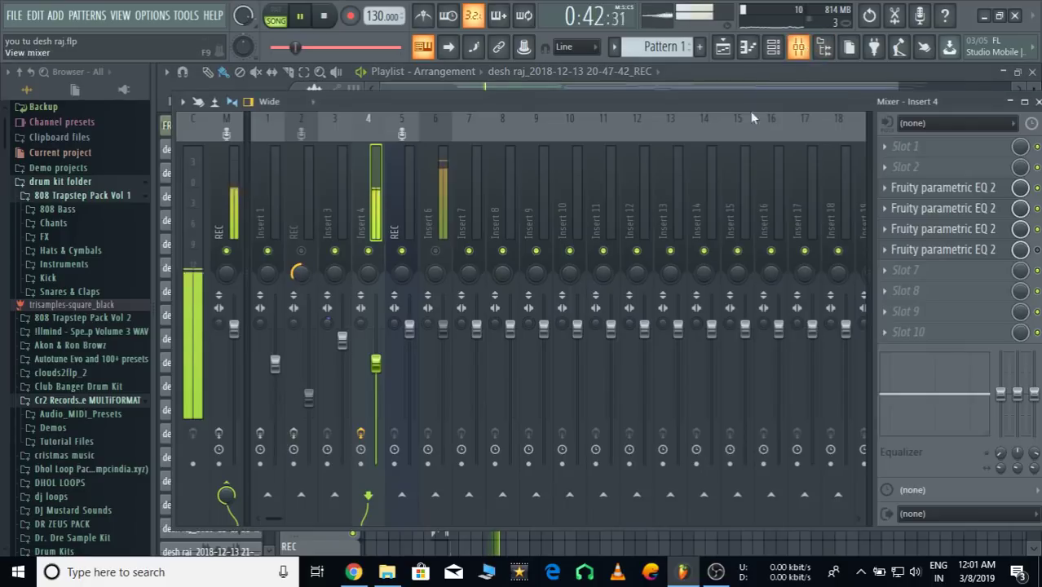
click(798, 46)
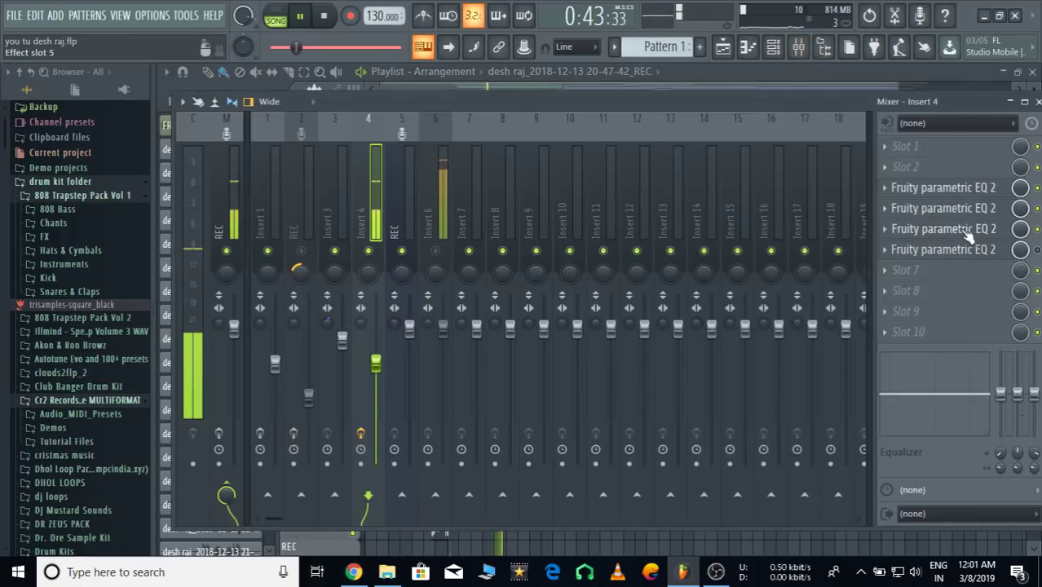
key(space)
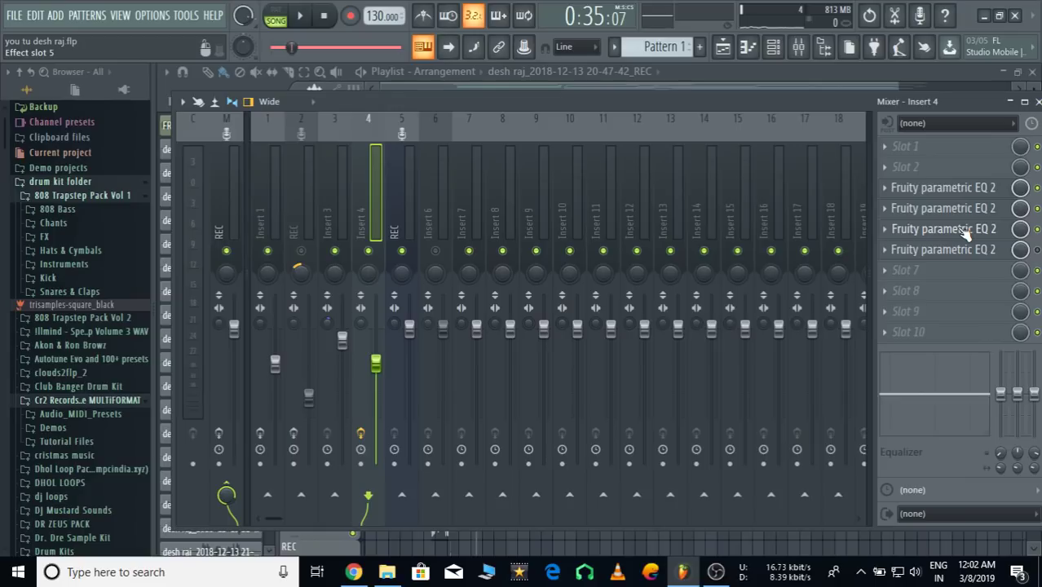
Review the curves of the Slot 5 and Slot 3 EQs on Insert 4
click(964, 234)
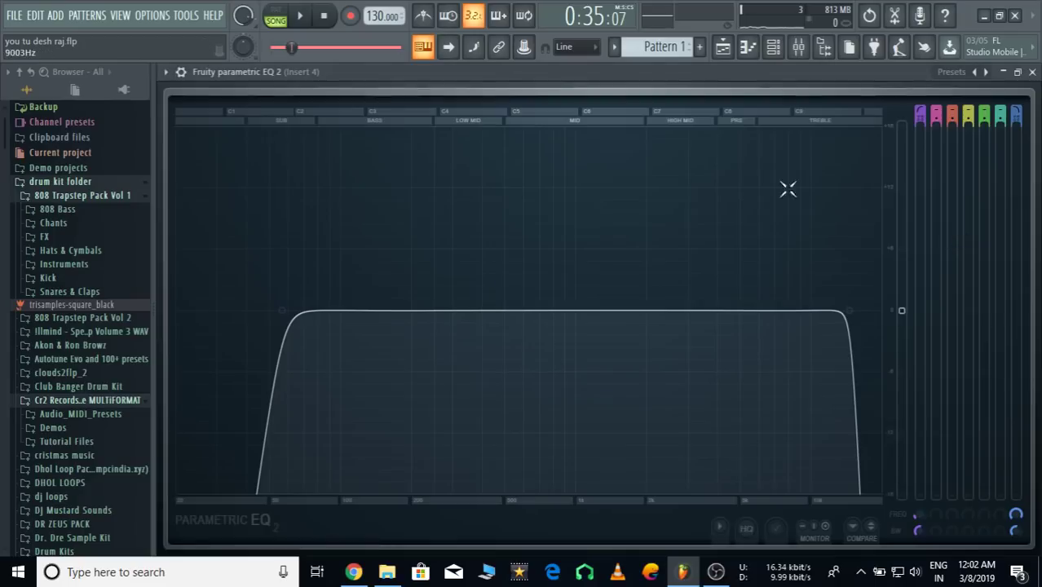
click(1034, 72)
click(897, 208)
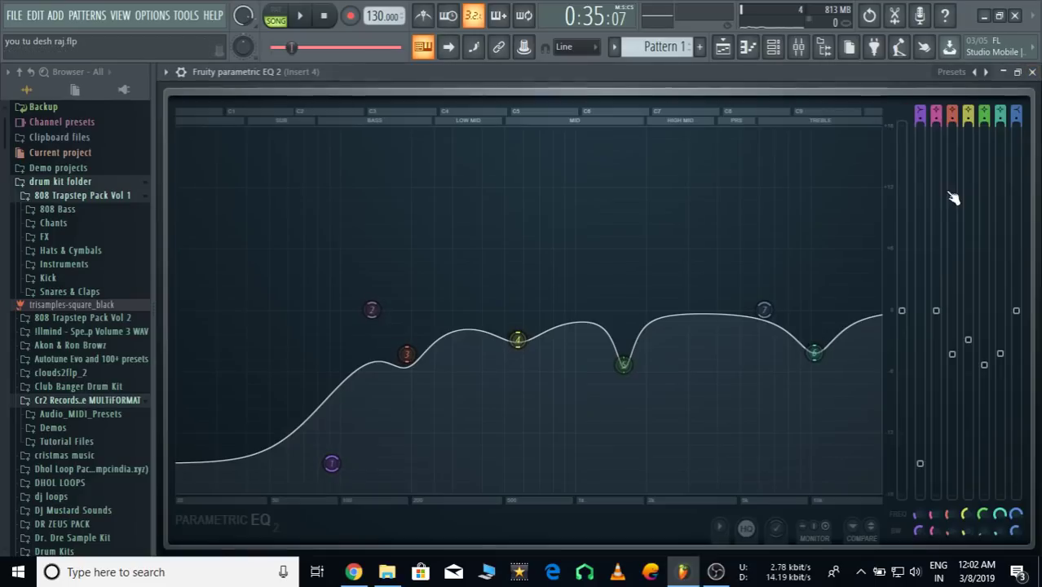
click(1033, 72)
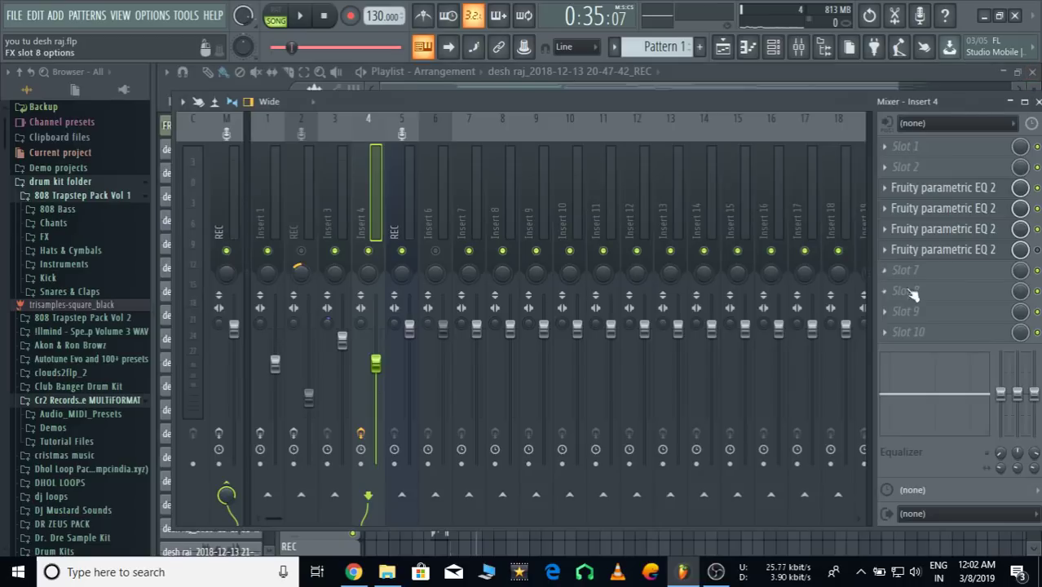
Load a Fruity parametric EQ 2 into Slot 7 of Insert 4 and reposition its window over the mixer
click(928, 270)
click(650, 507)
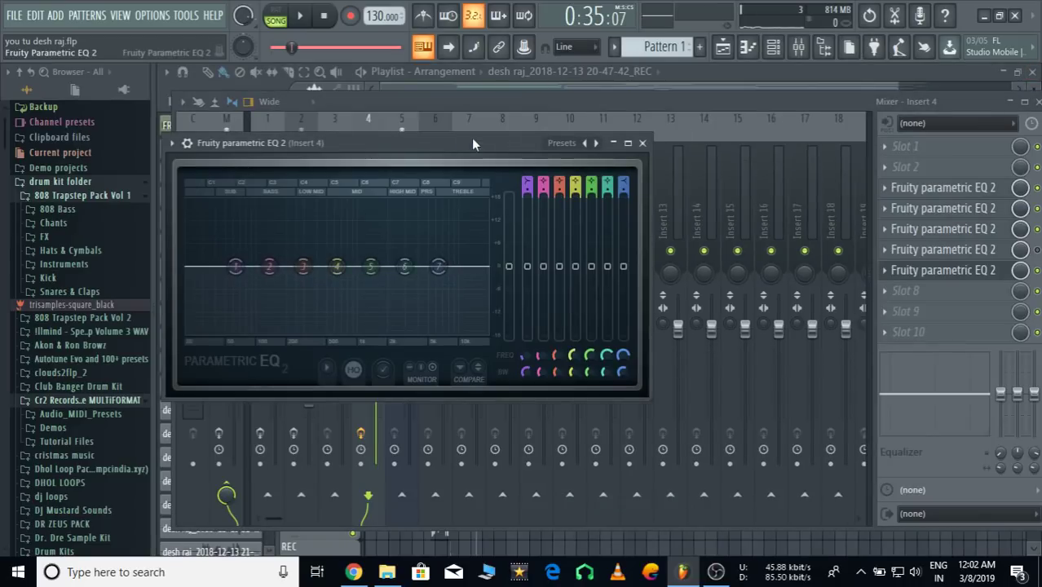
drag(472, 142, 700, 148)
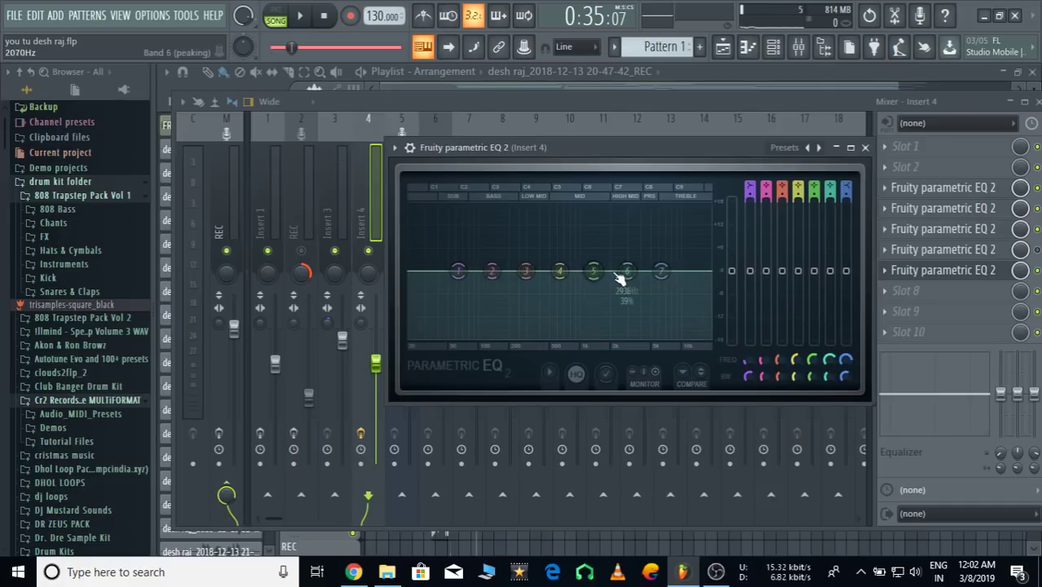
In the Slot 7 EQ, boost the band 7 high shelf 3.7 dB at about 6 kHz and cut band 6 during playback
drag(660, 271, 661, 259)
key(space)
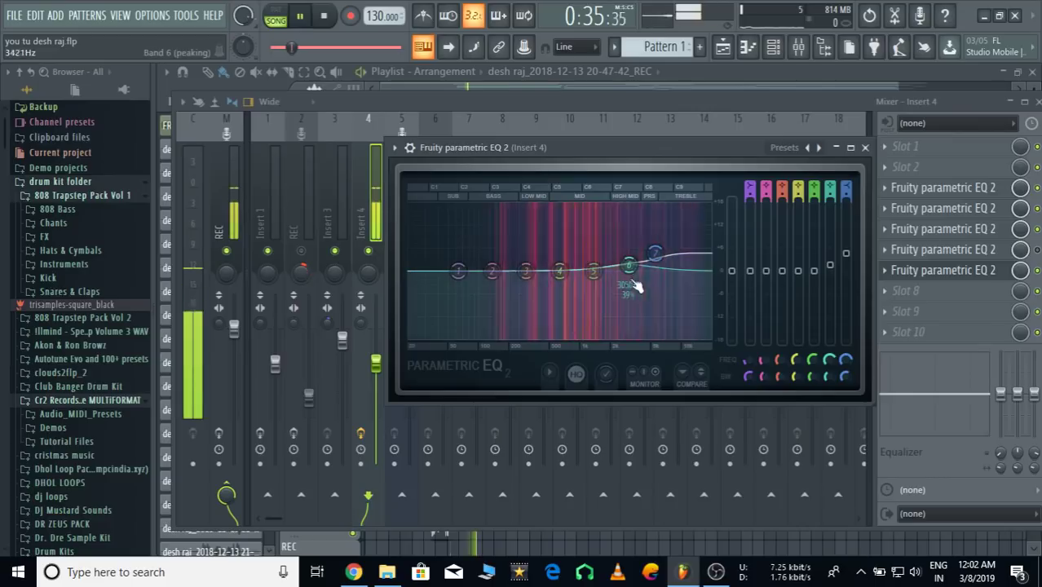
drag(652, 262, 626, 295)
scroll(624, 291, down, 2)
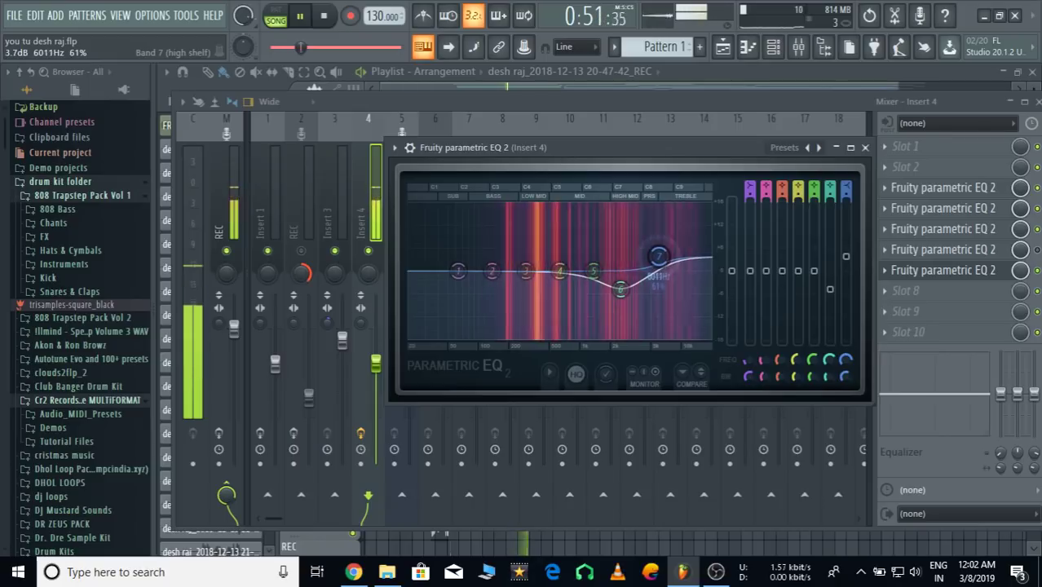
key(space)
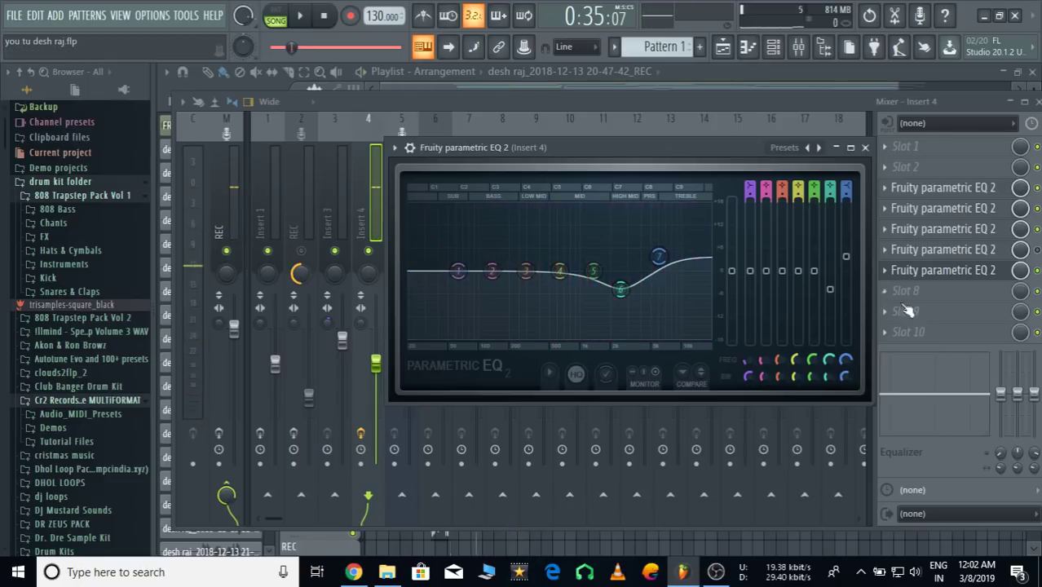
Play the song to audition the Slot 7 EQ on Insert 4, and close its window
key(space)
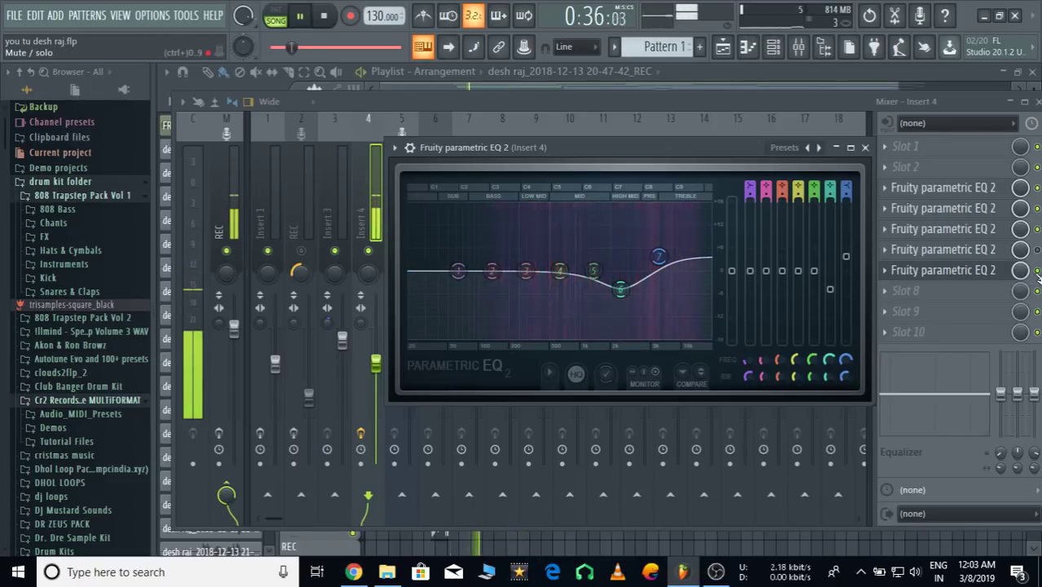
key(Escape)
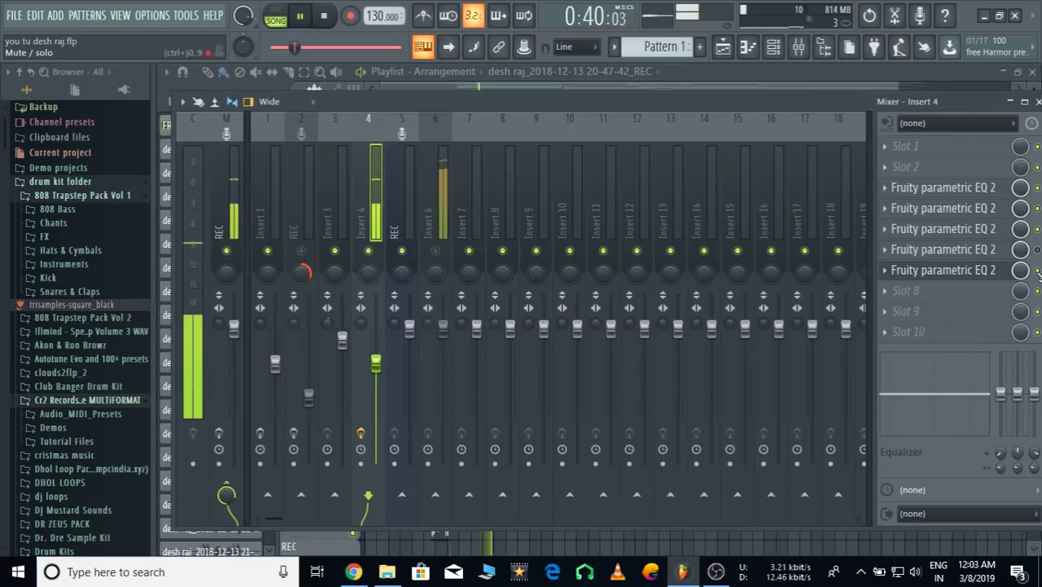
key(space)
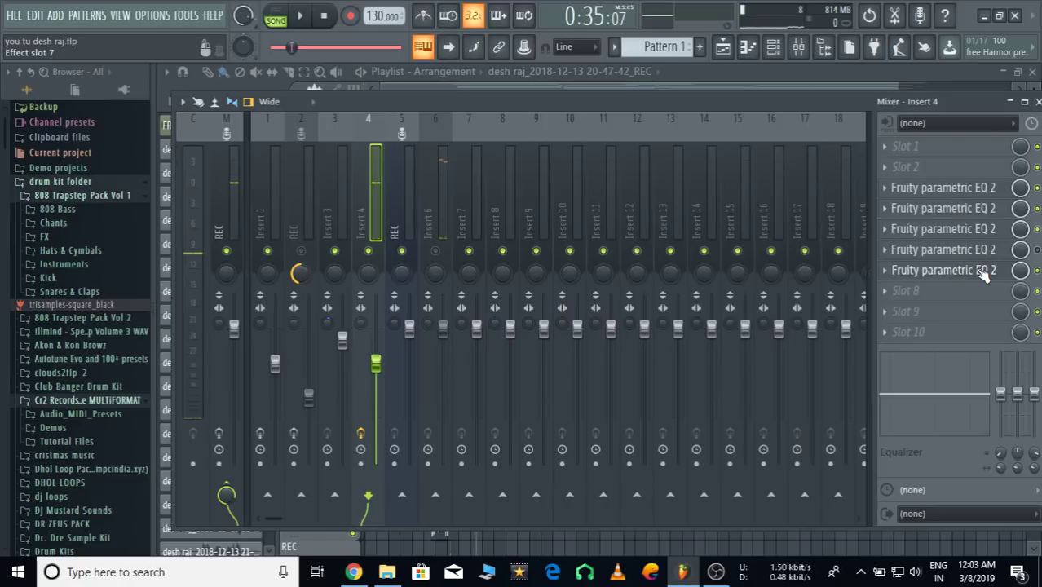
Reopen the Slot 7 EQ and reset band 6 to its default 0 dB position during playback
click(966, 281)
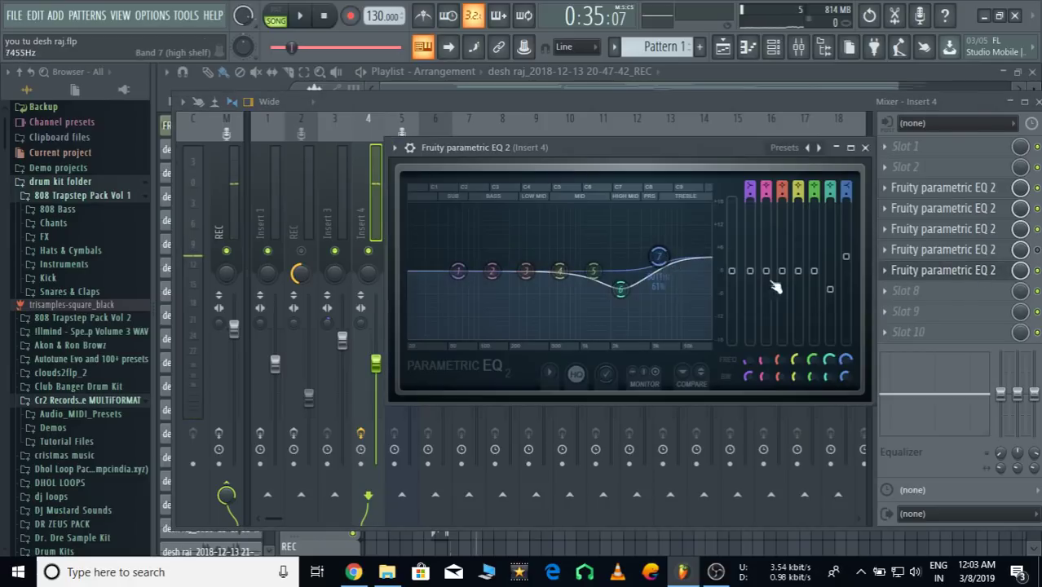
key(space)
right_click(624, 292)
click(632, 309)
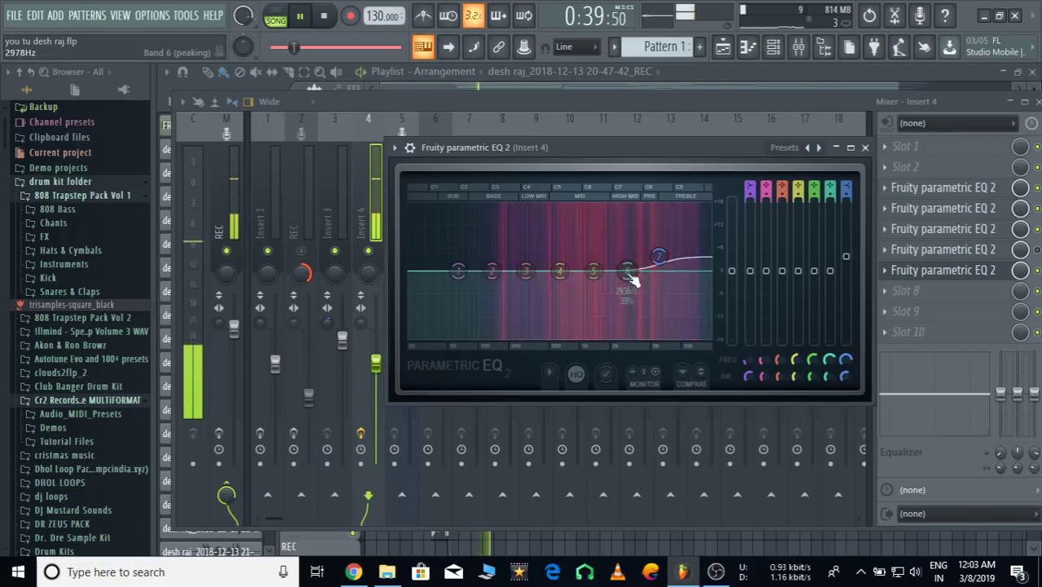
key(space)
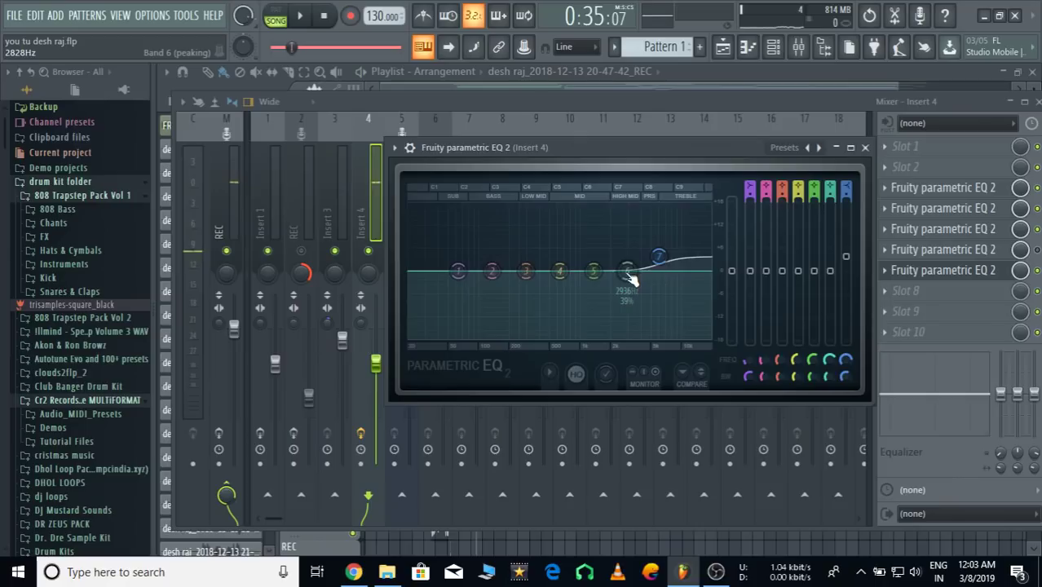
Cut band 6 of the Slot 7 EQ slightly at about 2669 Hz while listening to the vocal
key(space)
mouse_move(634, 284)
mouse_down()
mouse_move(622, 293)
mouse_move(619, 323)
mouse_move(626, 287)
mouse_up()
key(space)
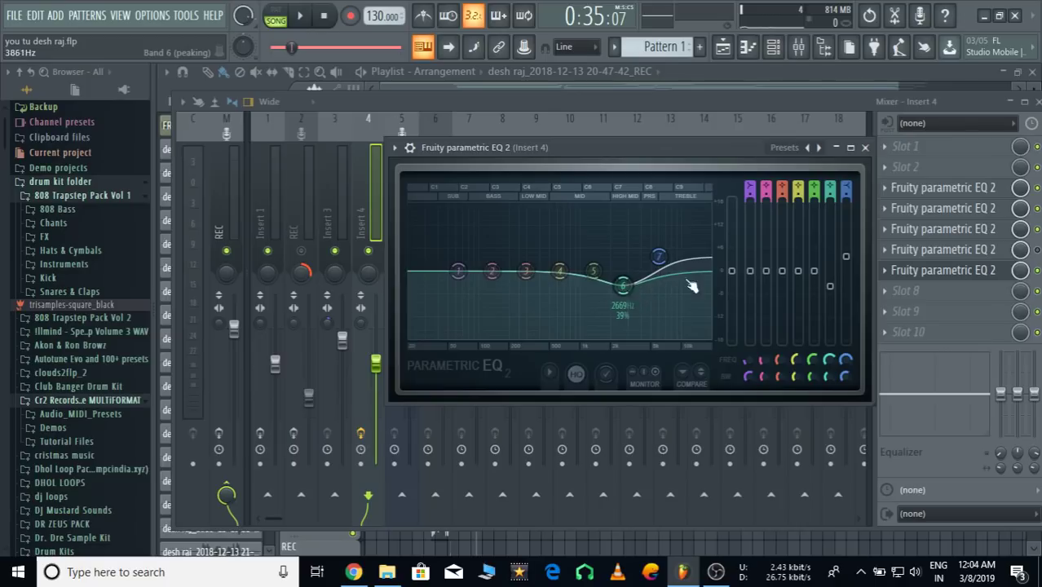
Close the EQ and mixer windows and start playback from about bar 19 in the playlist
click(866, 147)
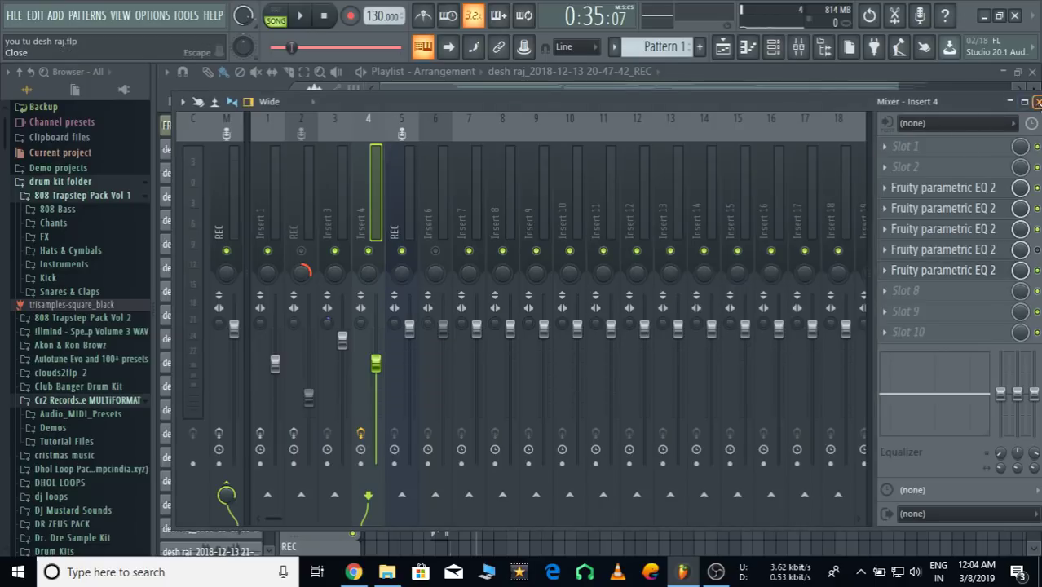
click(1038, 102)
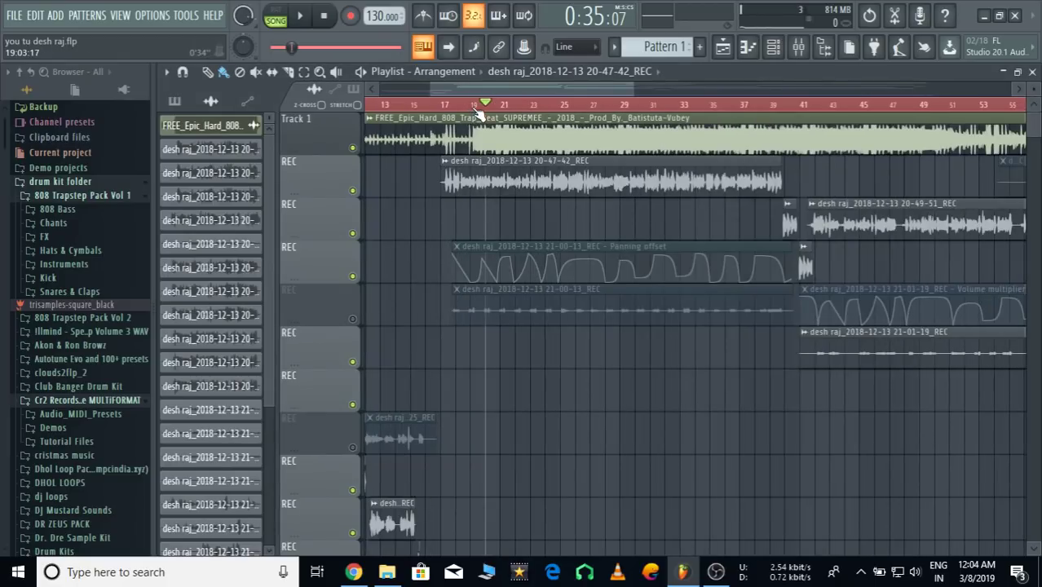
scroll(480, 113, up, 3)
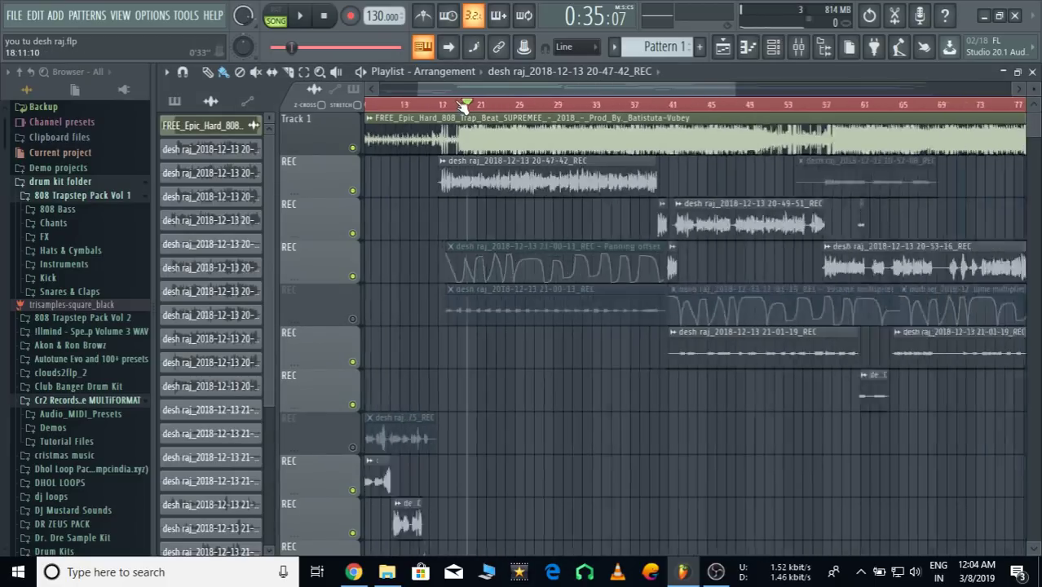
click(459, 106)
key(space)
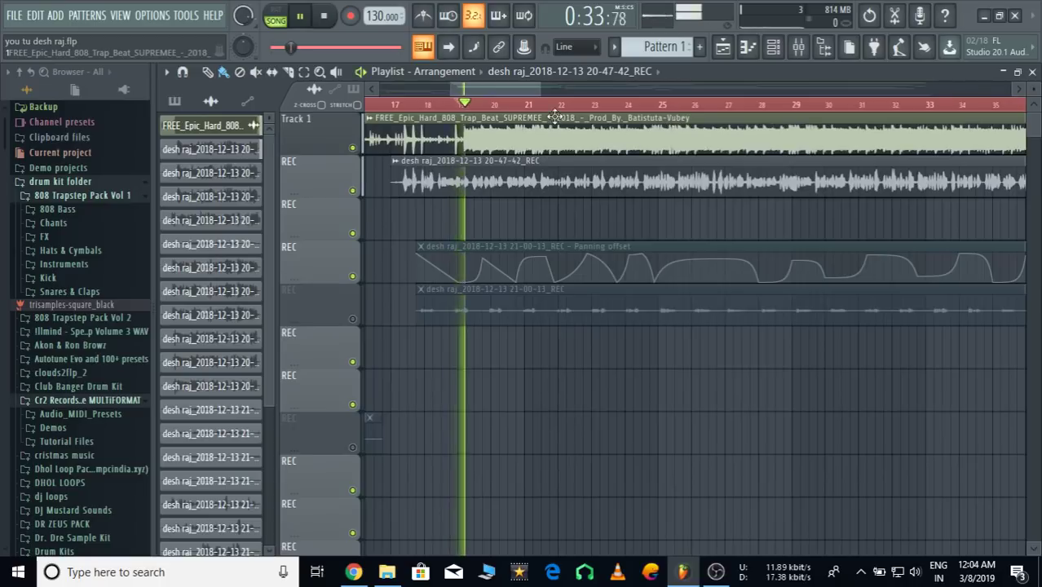
scroll(563, 109, down, 3)
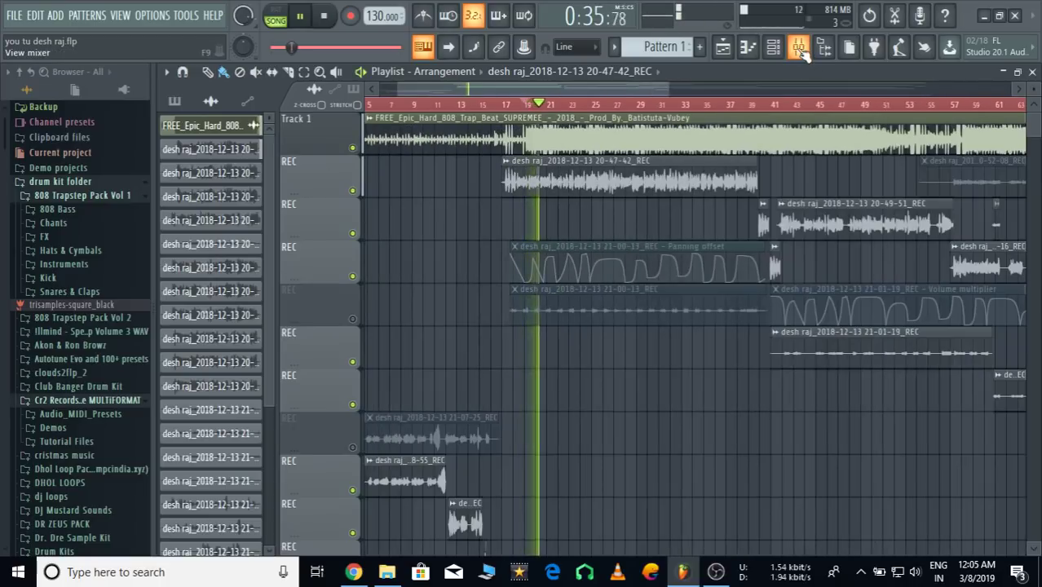
Unmute Insert 6 in the mixer to hear the beat with the vocal, close the mixer, and stop playback
click(798, 46)
click(436, 251)
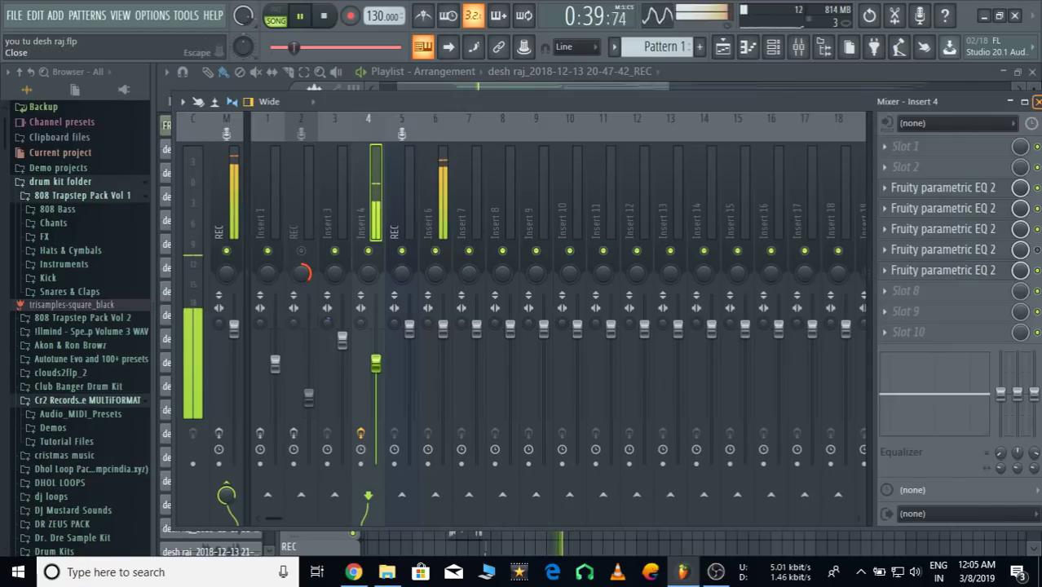
click(1037, 102)
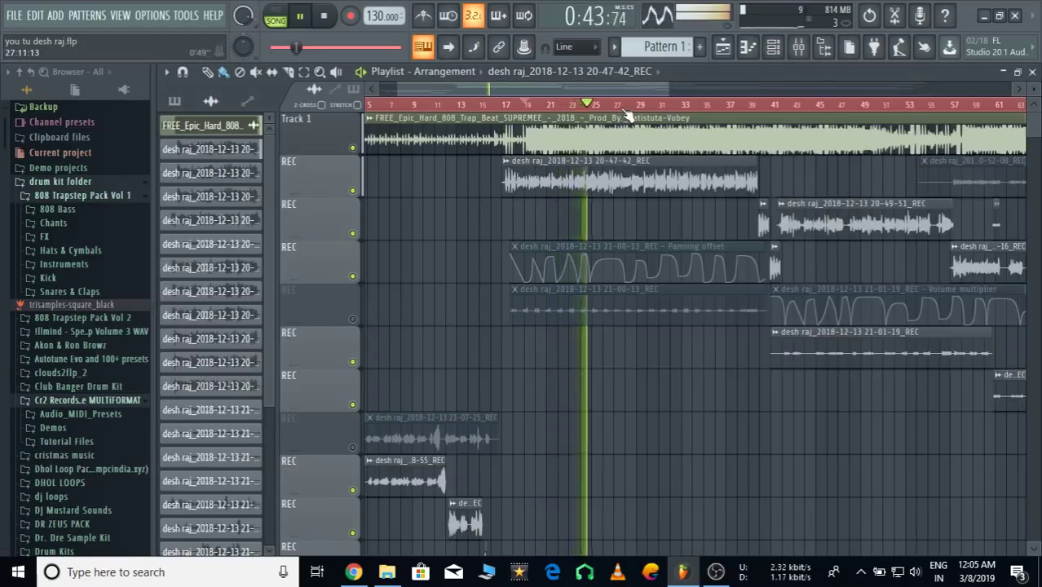
key(space)
In the EQ with low and high cuts on Insert 4, shift band 7's high cut, reset the band to its default, and close the window
click(798, 47)
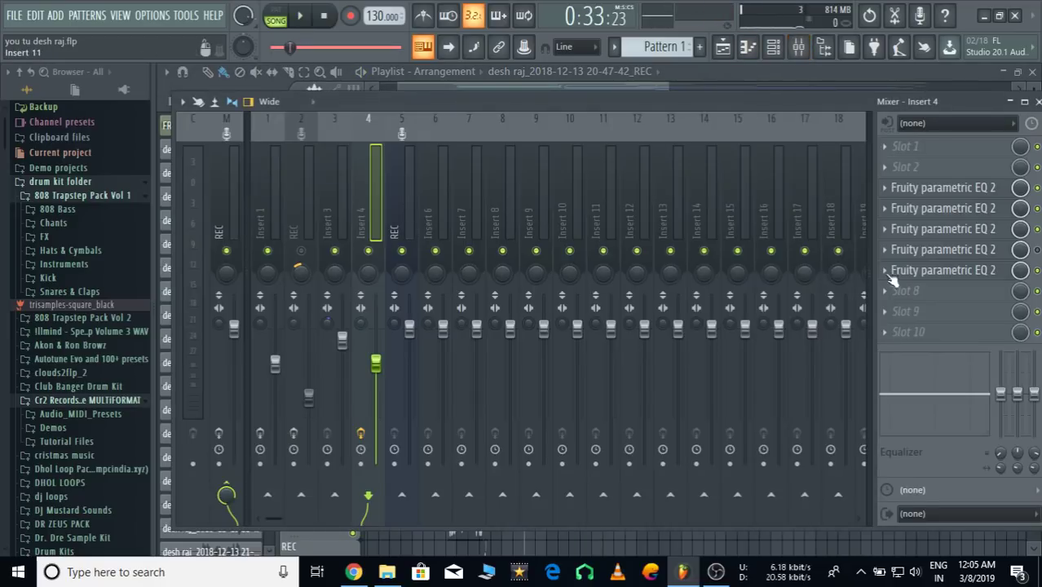
click(946, 269)
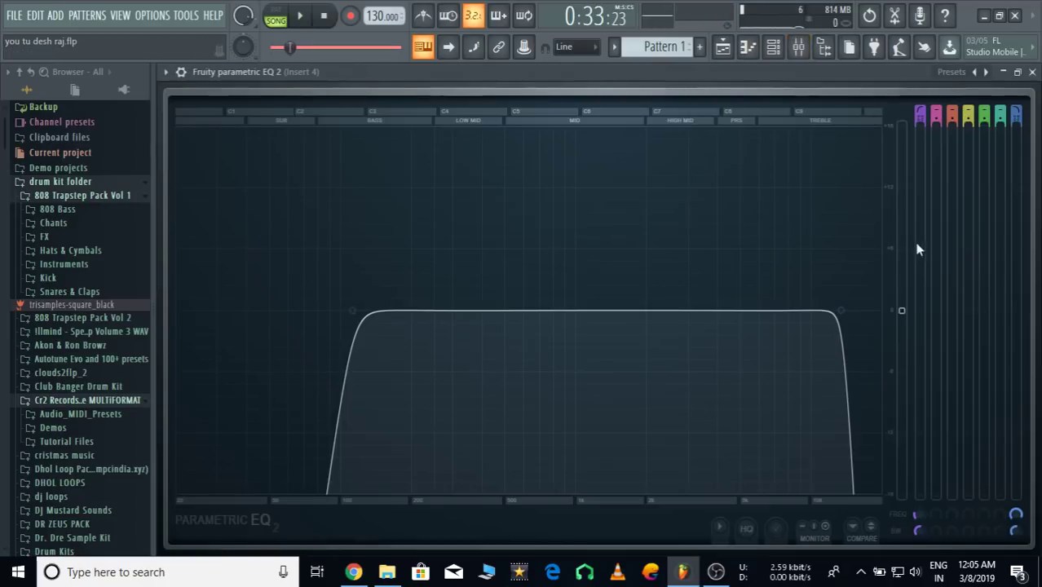
mouse_move(824, 312)
mouse_down()
mouse_move(859, 312)
mouse_move(807, 312)
mouse_up()
drag(878, 311, 857, 311)
right_click(861, 310)
click(883, 328)
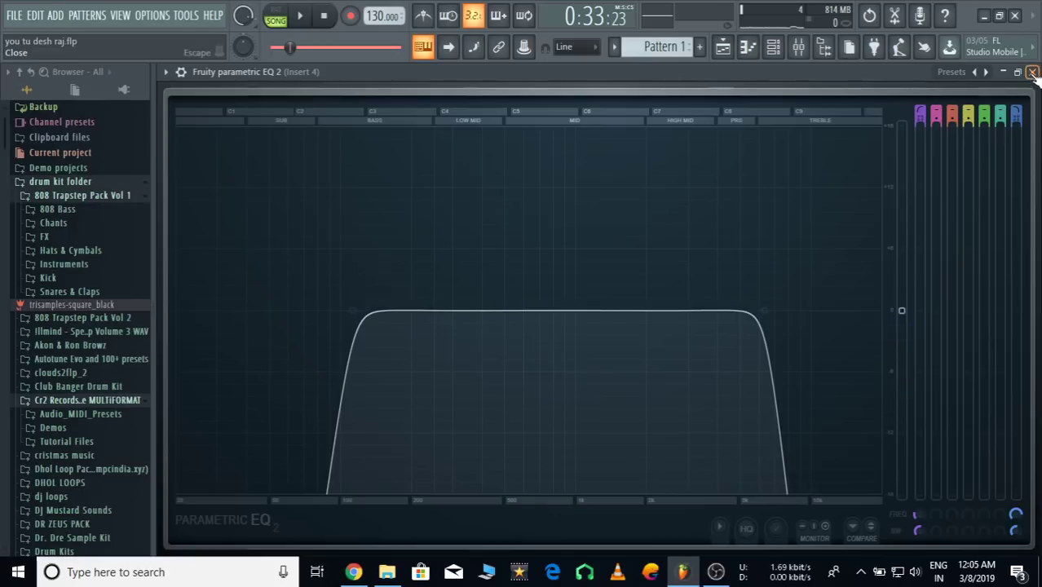
click(1032, 72)
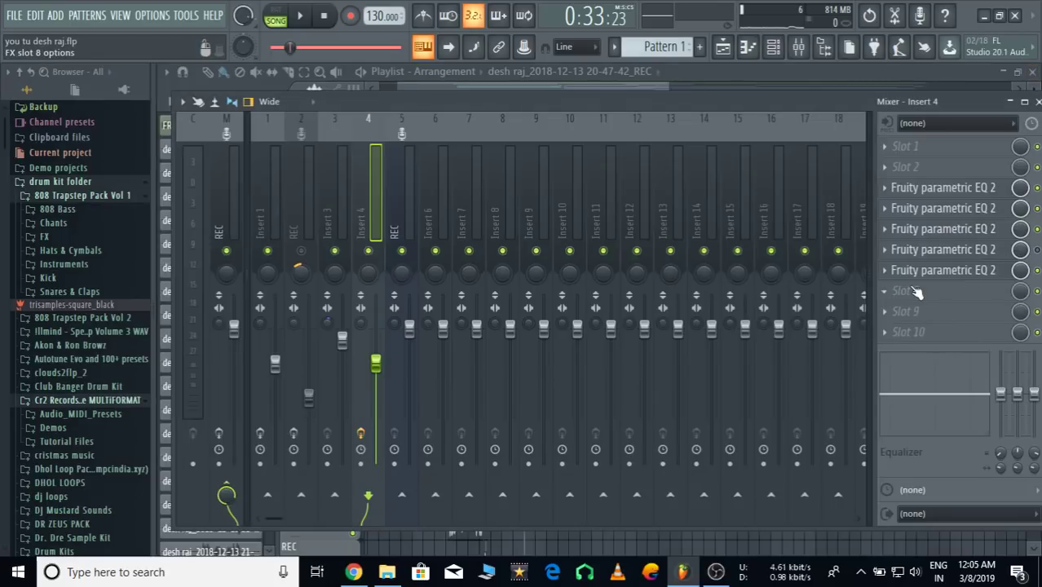
Load Fruity Parametric EQ 2 in Slot 8, cut band 7 at the top of the treble, play the song, and disable the Slot 5 EQ
click(916, 292)
click(652, 502)
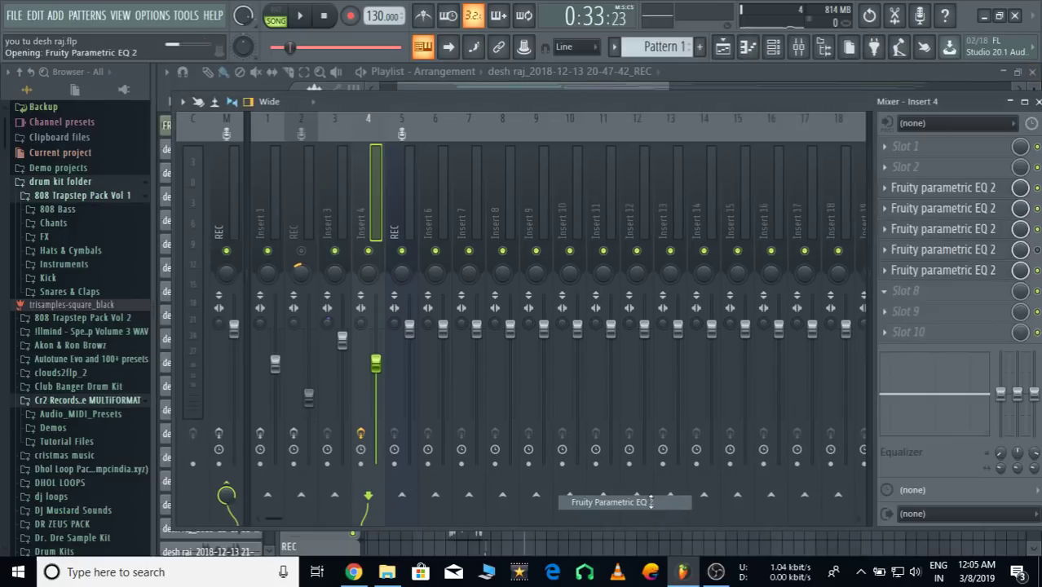
drag(461, 290, 510, 334)
key(space)
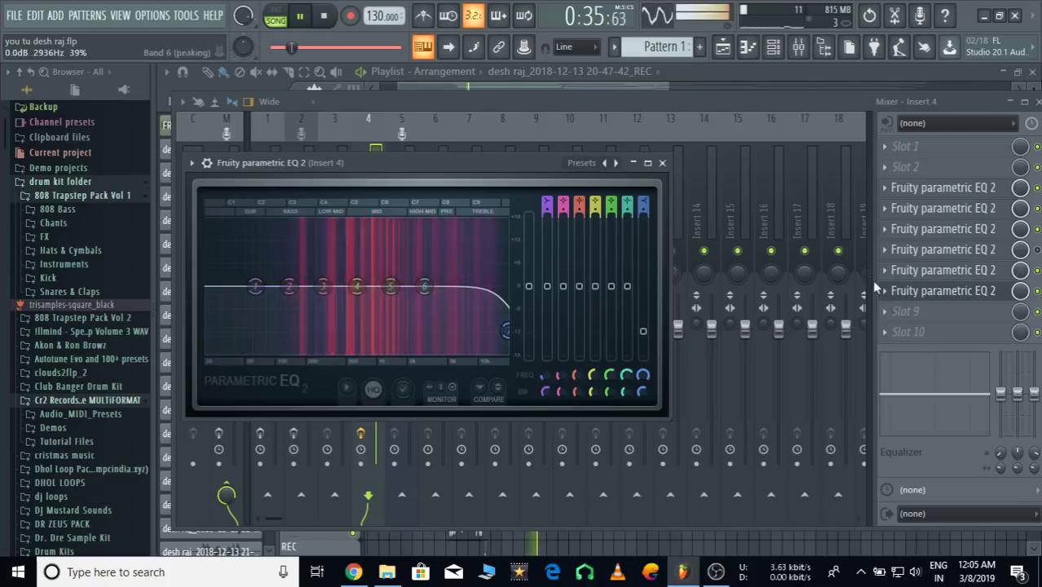
click(1038, 229)
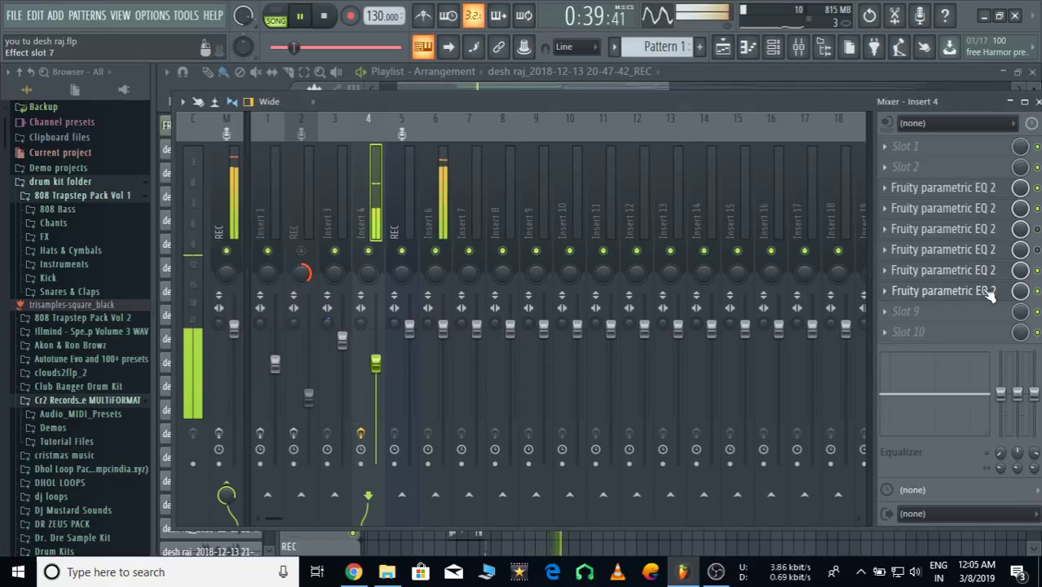
Reopen the Slot 8 EQ, maximize its window, and briefly audition the band 7 high-shelf cut at 20000 Hz
click(991, 293)
key(space)
drag(502, 160, 649, 157)
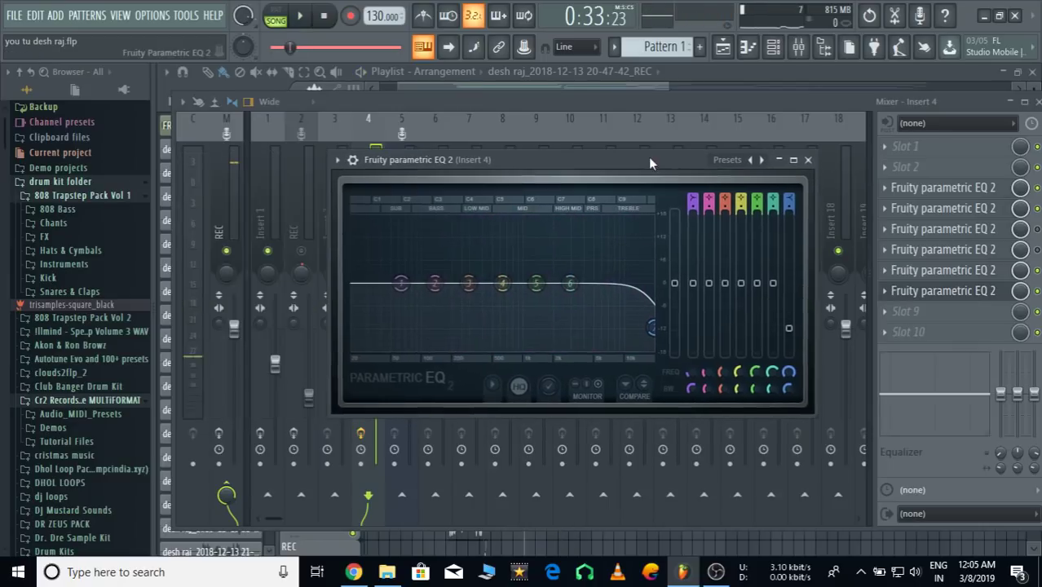
mouse_move(655, 323)
mouse_down()
mouse_move(496, 298)
mouse_move(617, 292)
mouse_move(661, 326)
mouse_up()
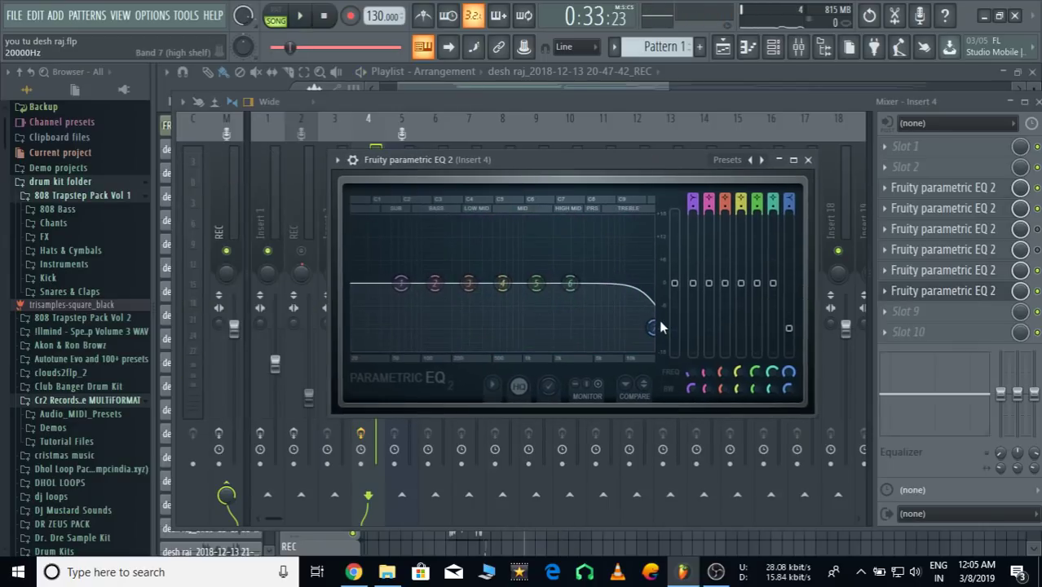
click(794, 159)
drag(875, 426, 878, 433)
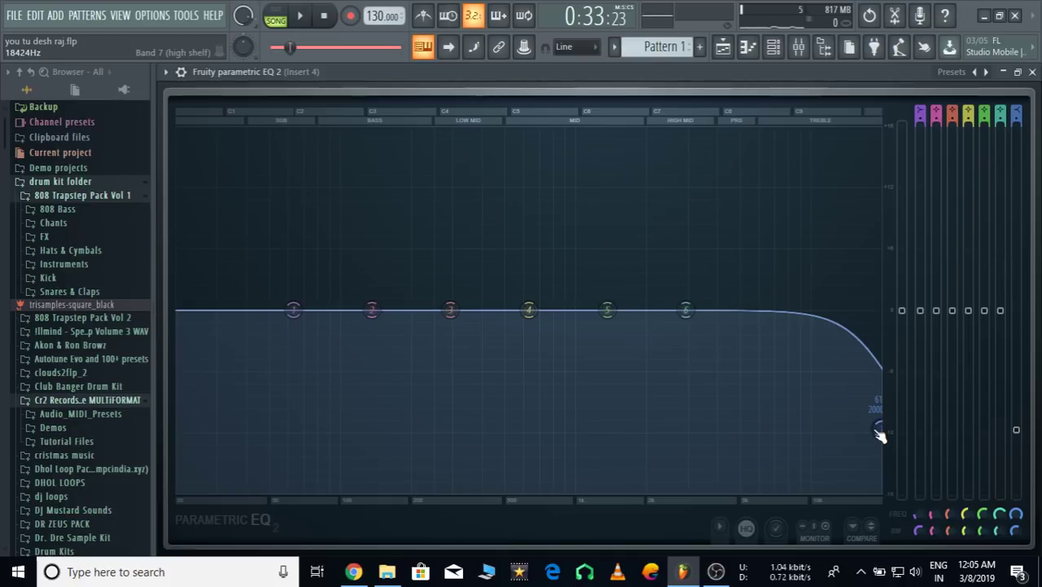
key(space)
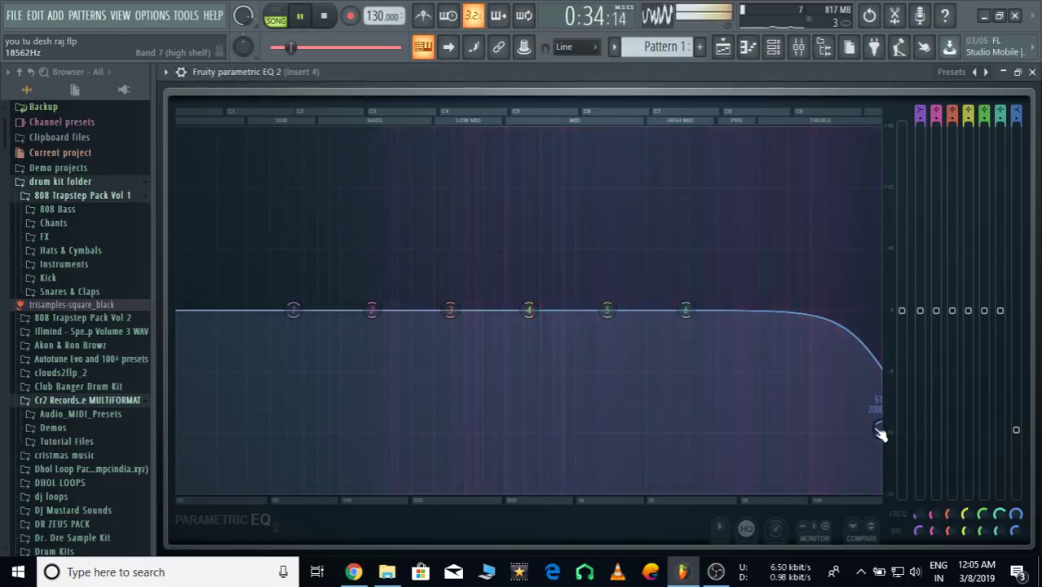
key(space)
Try full band 1 low-shelf cuts at about 76 Hz and 112 Hz in the Slot 8 EQ, resetting the band each time
drag(294, 310, 321, 495)
right_click(318, 494)
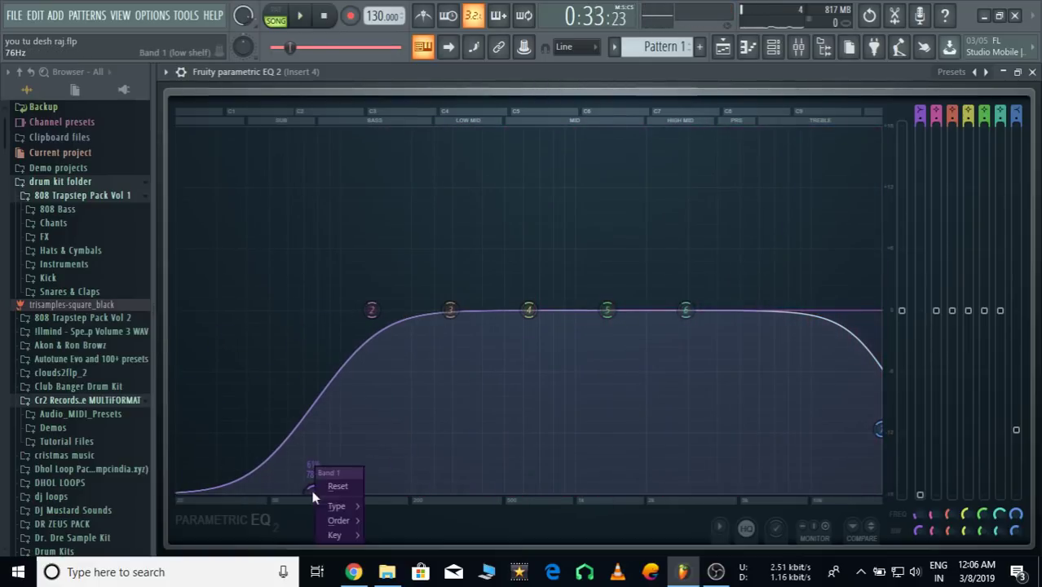
click(338, 489)
drag(292, 310, 360, 499)
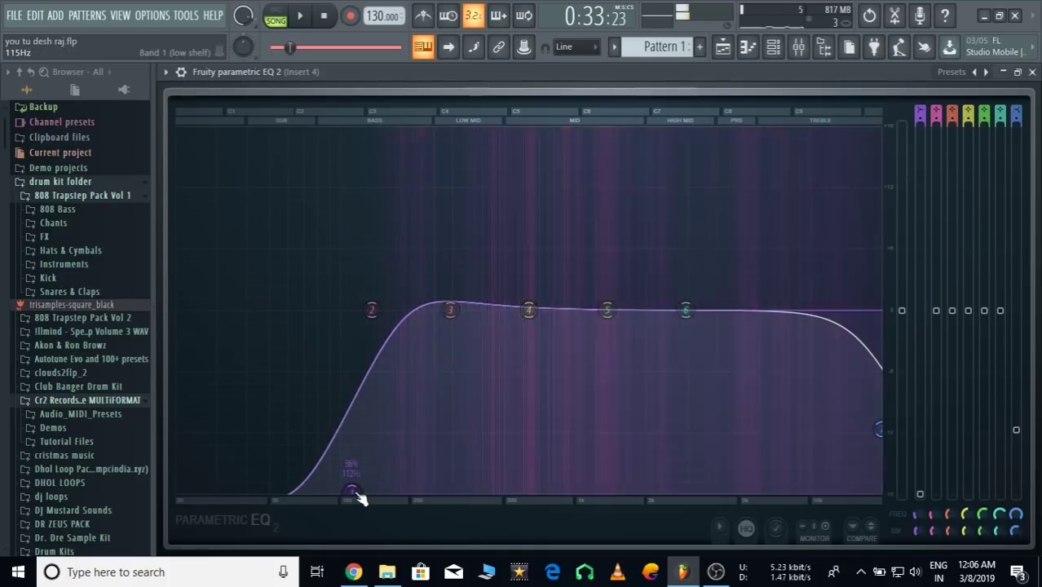
right_click(360, 495)
click(374, 487)
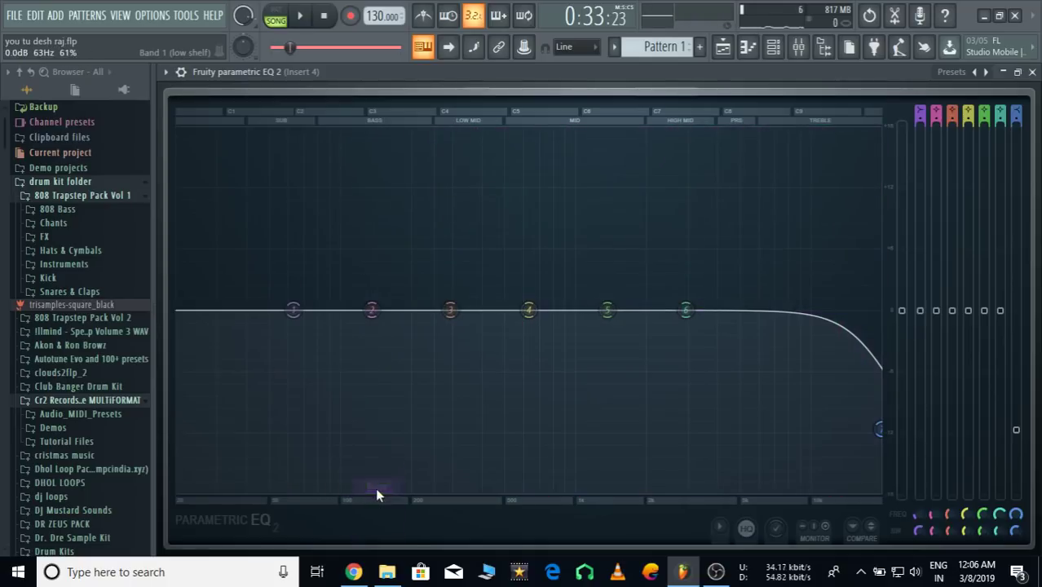
Set the Slot 8 EQ's band 7 high shelf to about -10.1 dB at 12 kHz, audition it, and close the window
drag(879, 430, 822, 412)
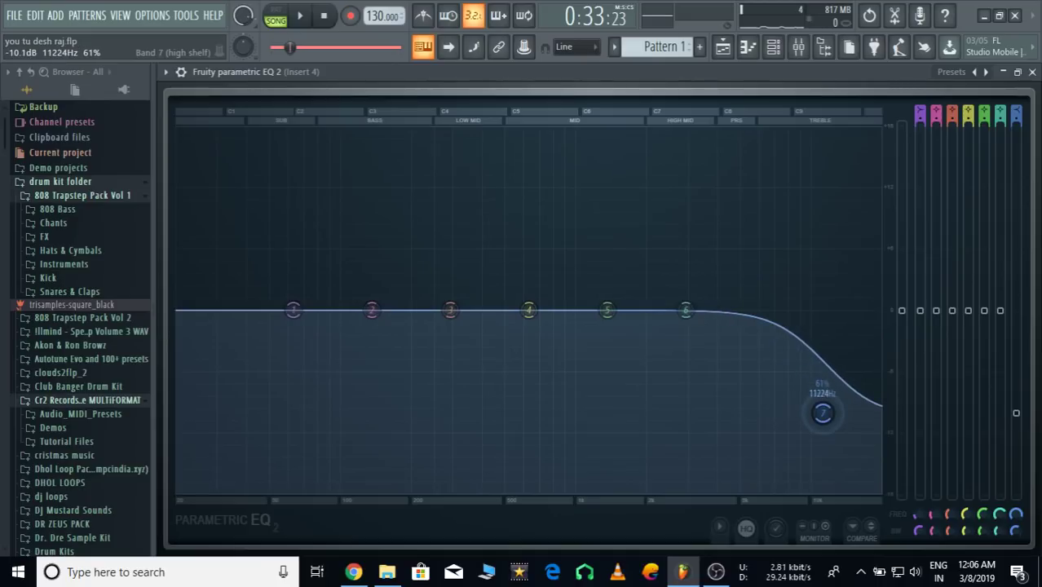
key(space)
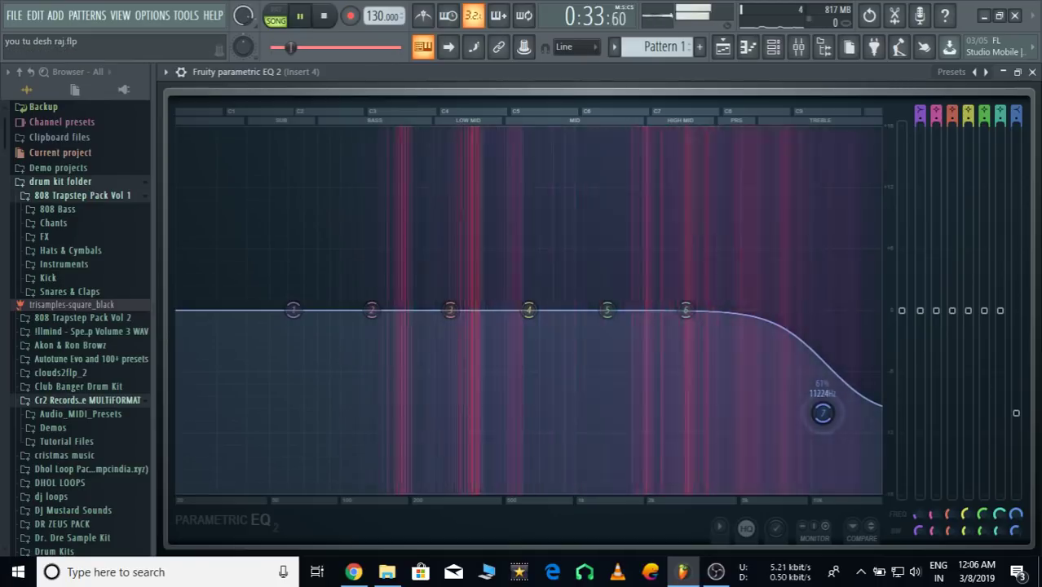
drag(822, 412, 831, 414)
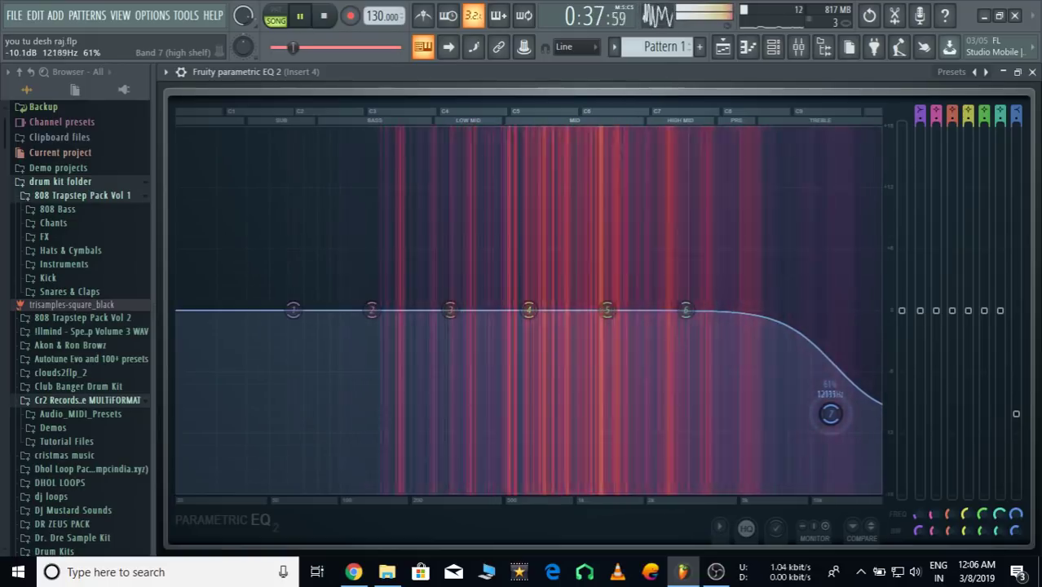
key(space)
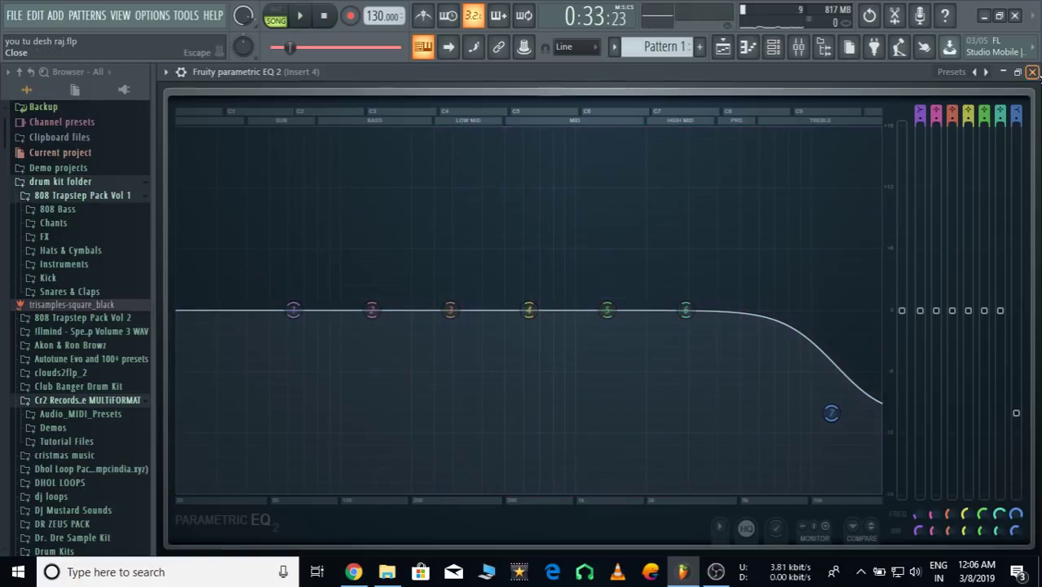
click(1032, 72)
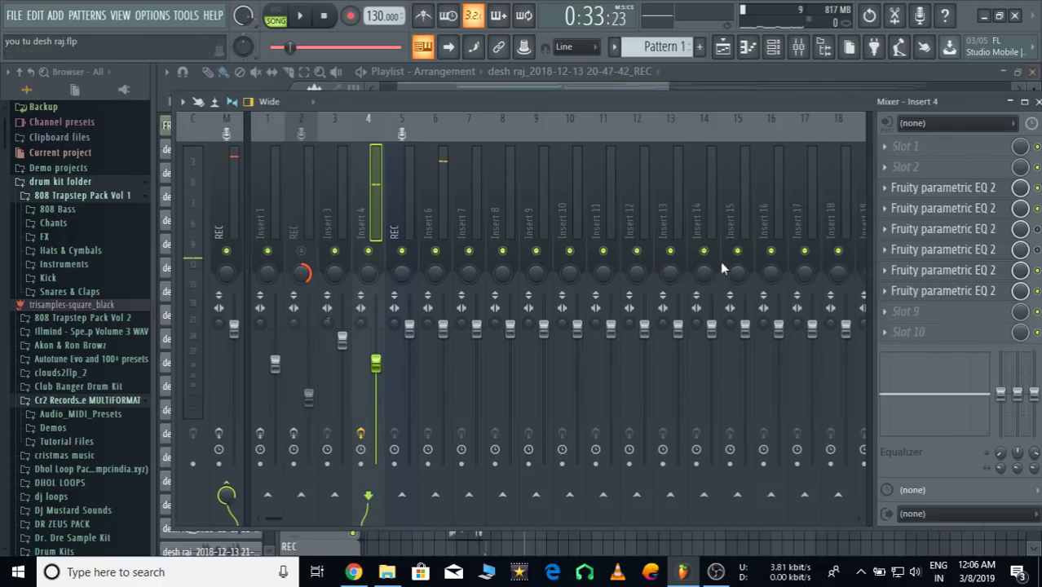
Load Fruity Compressor in Slot 9, lower its threshold to about -30 dB, and adjust its gain during playback
click(910, 312)
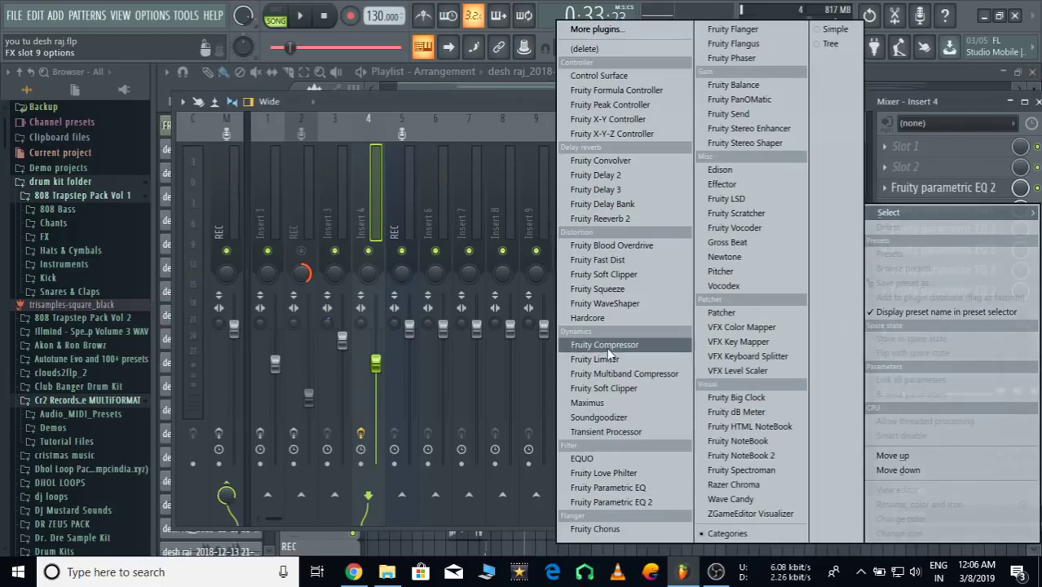
click(607, 345)
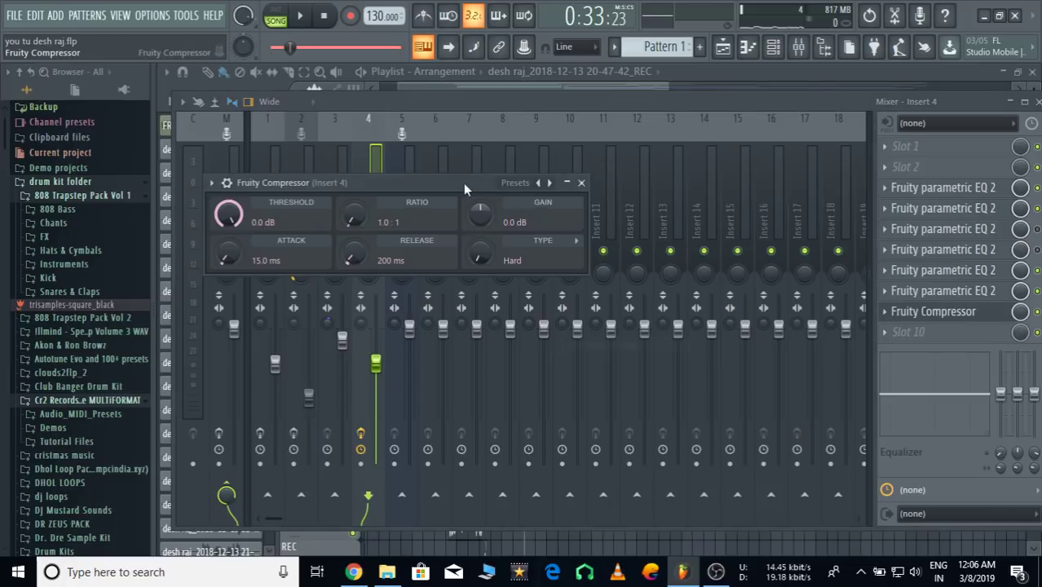
drag(463, 180, 619, 123)
drag(384, 154, 384, 192)
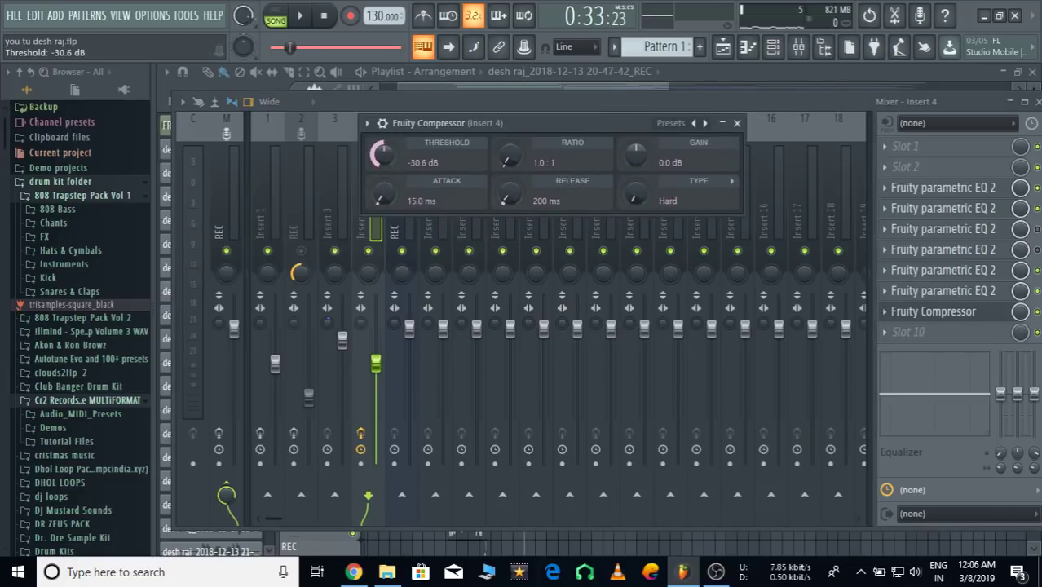
key(space)
mouse_move(638, 157)
mouse_down()
mouse_move(639, 140)
mouse_move(640, 167)
mouse_up()
click(736, 122)
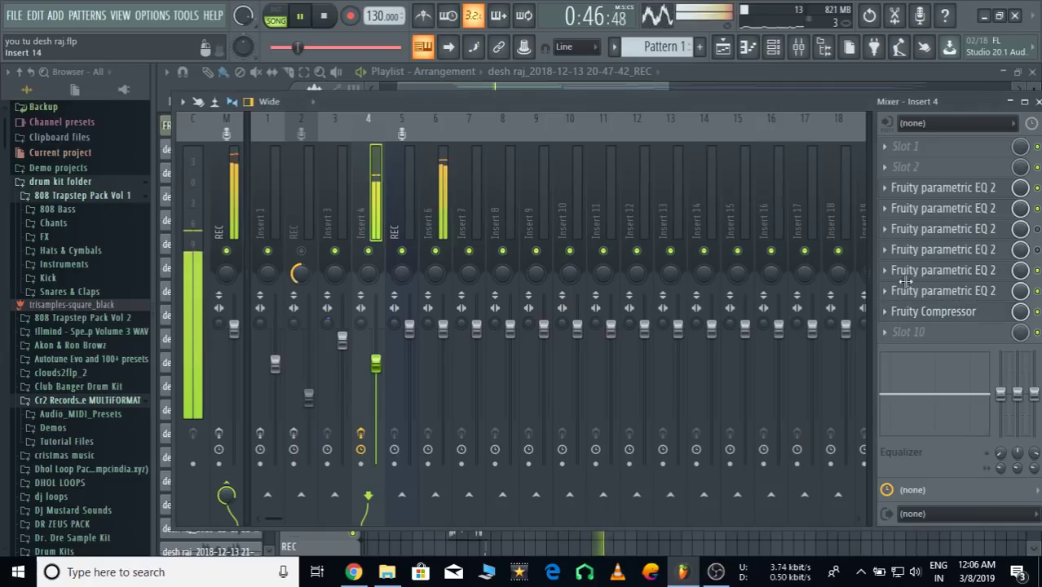
Move the Slot 8 EQ's band 7 cut down to about 10 kHz, make it slightly shallower, and close the window
click(993, 297)
drag(830, 412, 813, 404)
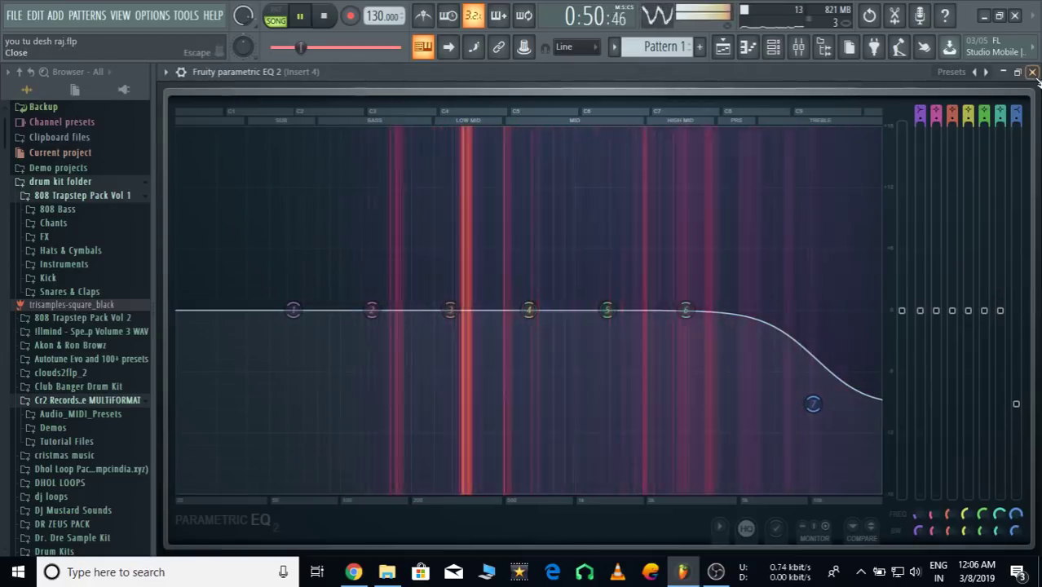
click(1033, 72)
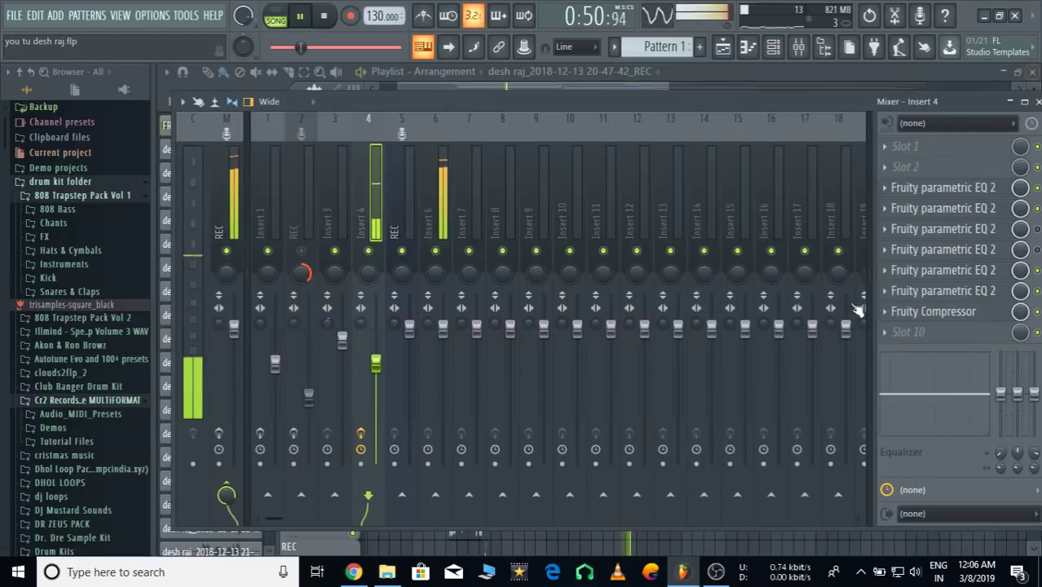
Set the Slot 9 compressor's gain to 3.4 dB during playback, close its window, and stop the song
click(969, 314)
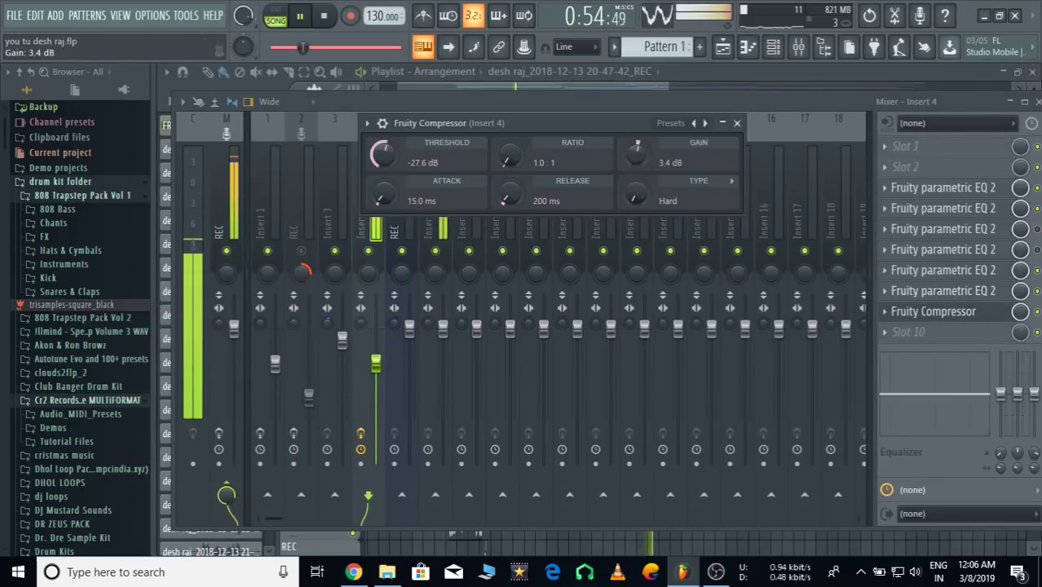
click(736, 123)
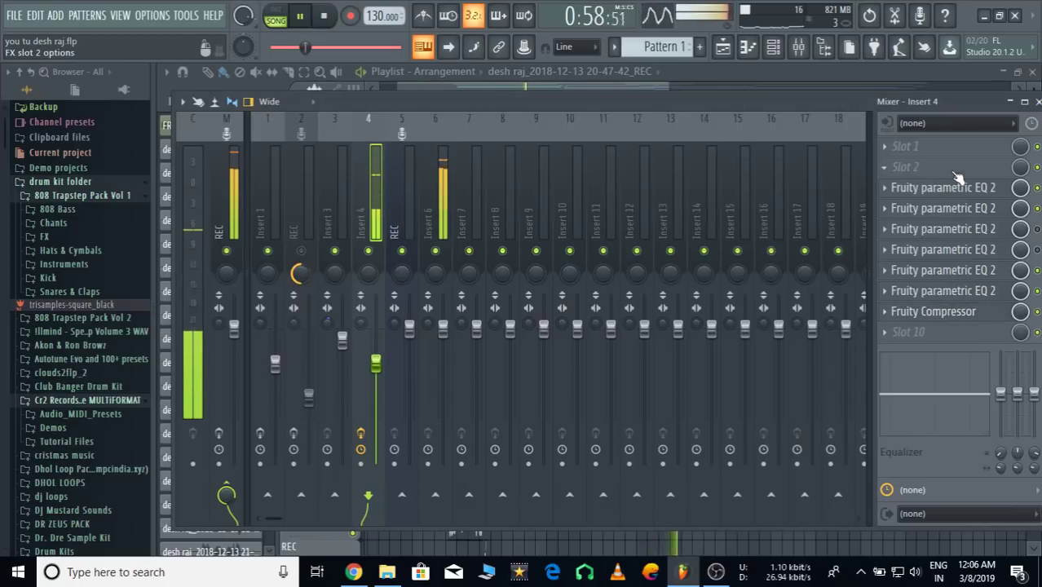
key(space)
Move the Slot 3 parametric EQ on Insert 4 down one slot in the effects chain
click(926, 168)
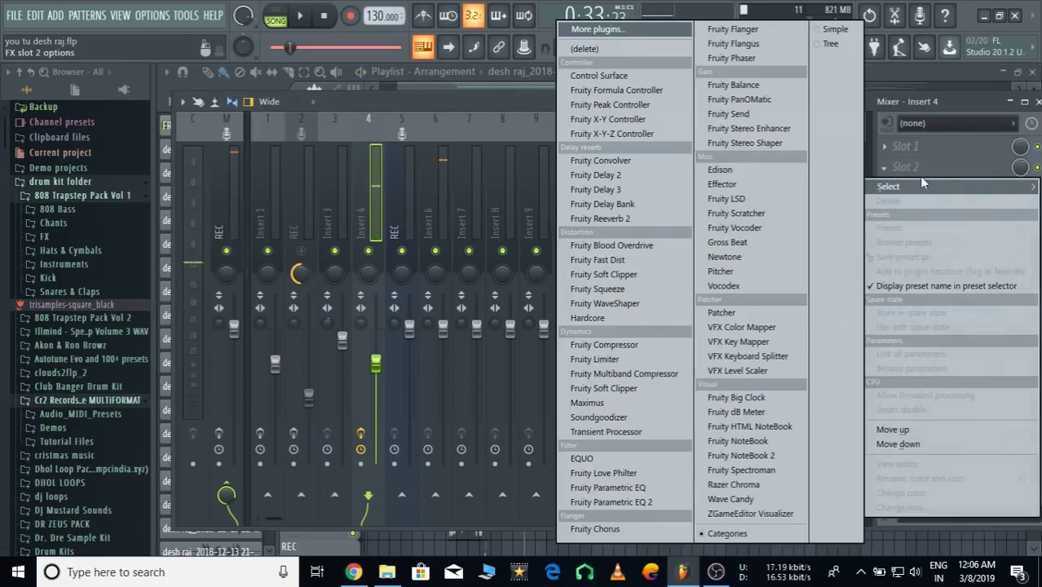
click(962, 95)
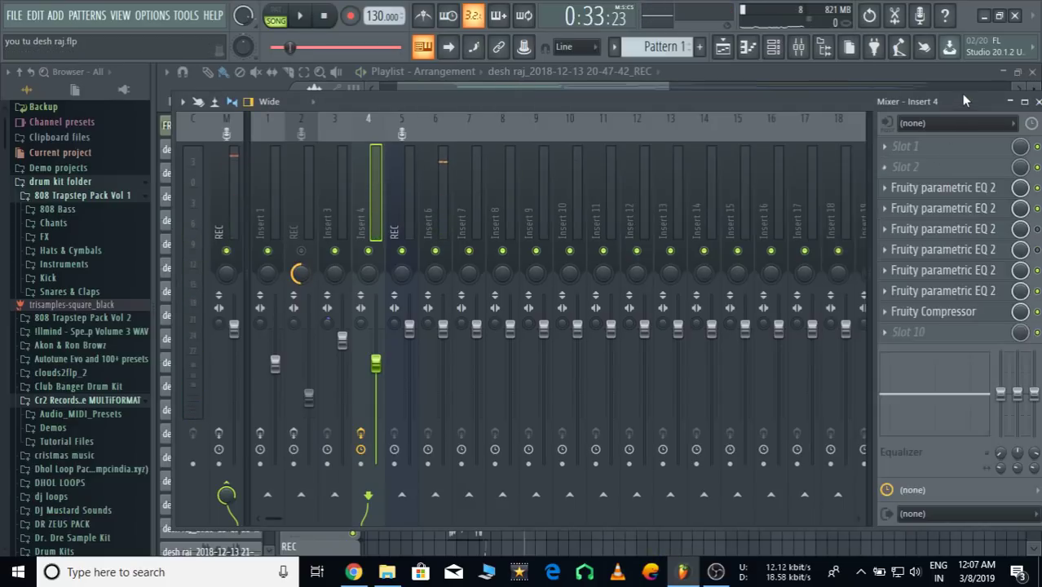
click(884, 188)
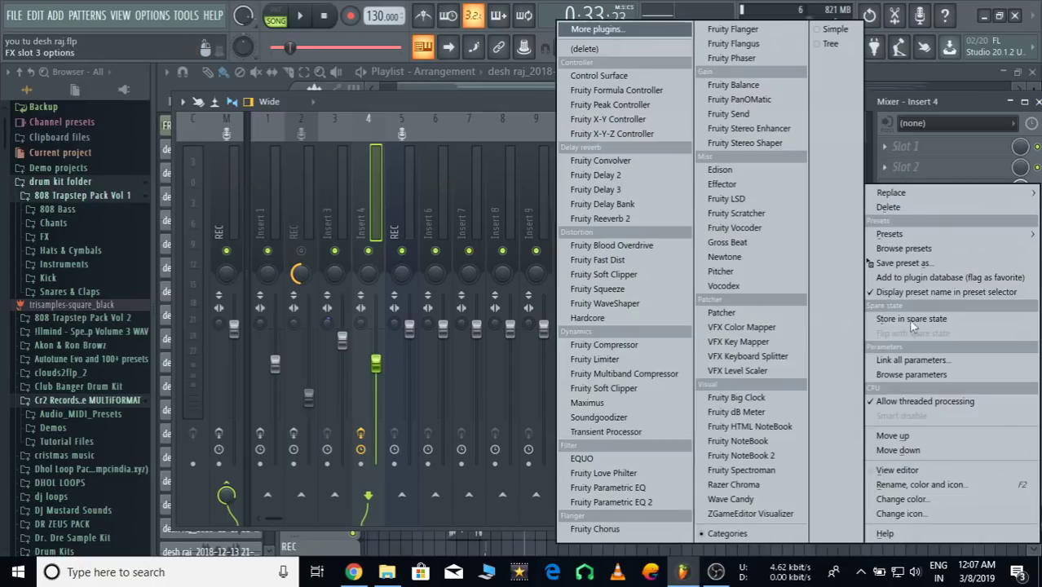
click(909, 448)
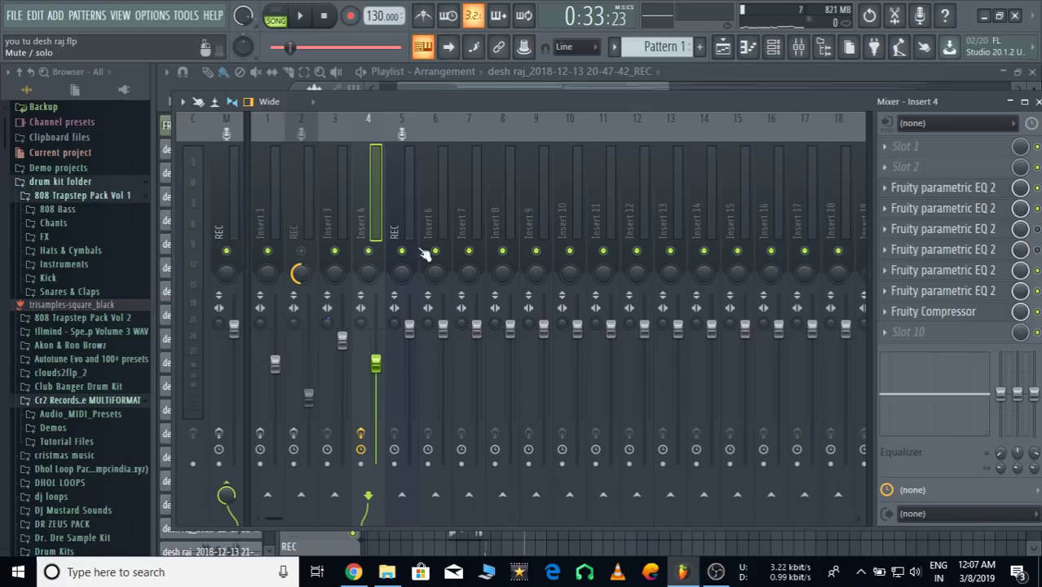
Check the Slot 9 Fruity Compressor on Insert 4 and close the mixer
click(952, 310)
click(740, 125)
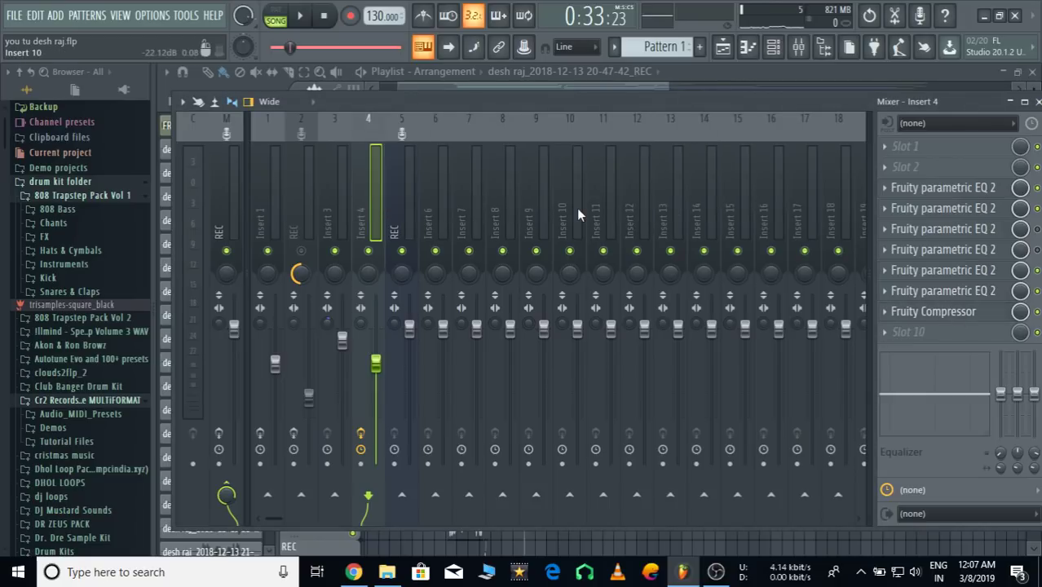
click(1037, 101)
Look at the first vocal clip's channel settings and place the playhead at bar 17, where that clip begins
double_click(619, 176)
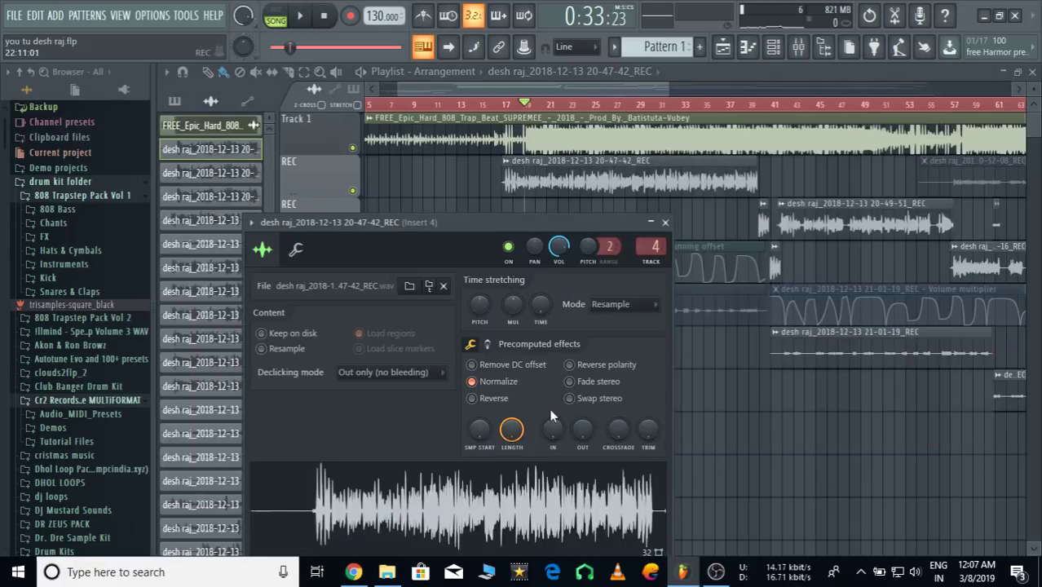
click(665, 222)
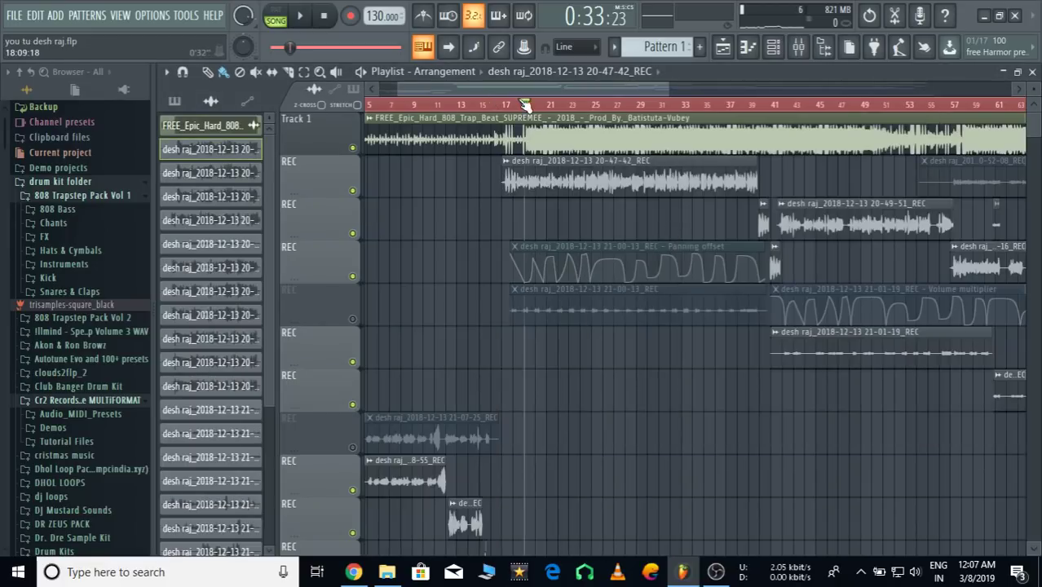
scroll(526, 106, up, 5)
click(410, 106)
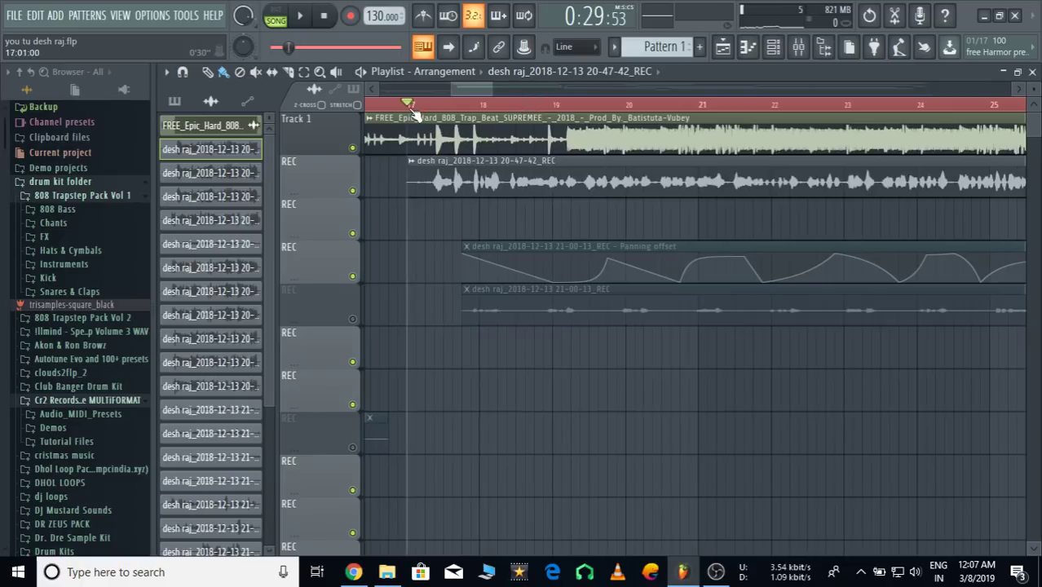
scroll(413, 112, down, 5)
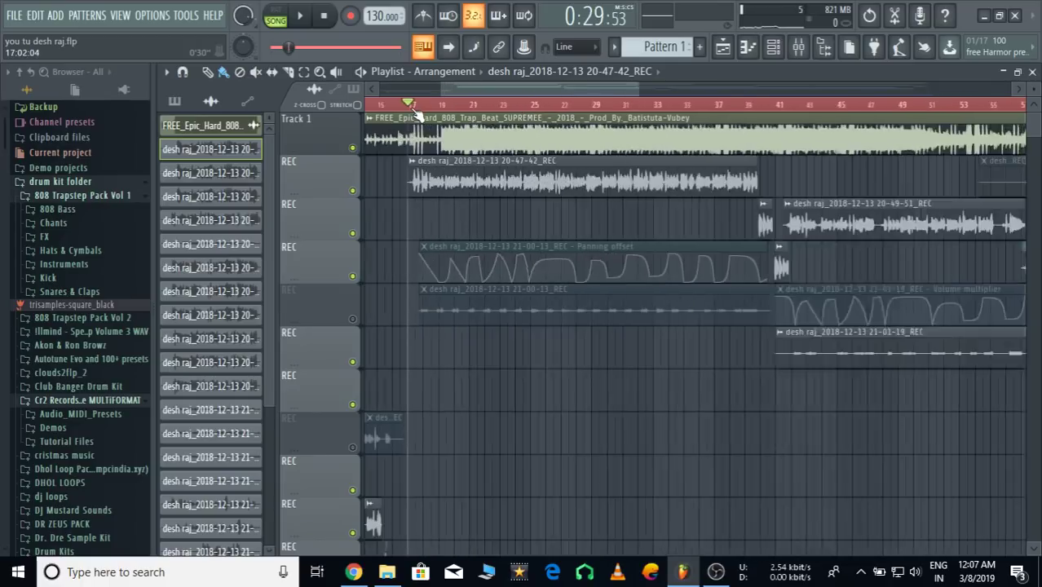
scroll(429, 112, up, 2)
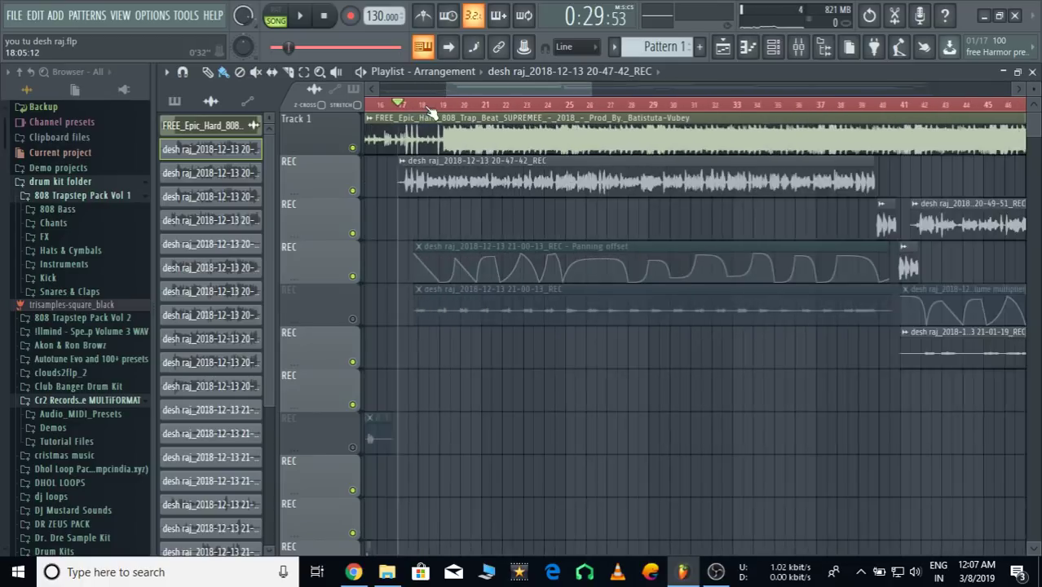
click(774, 47)
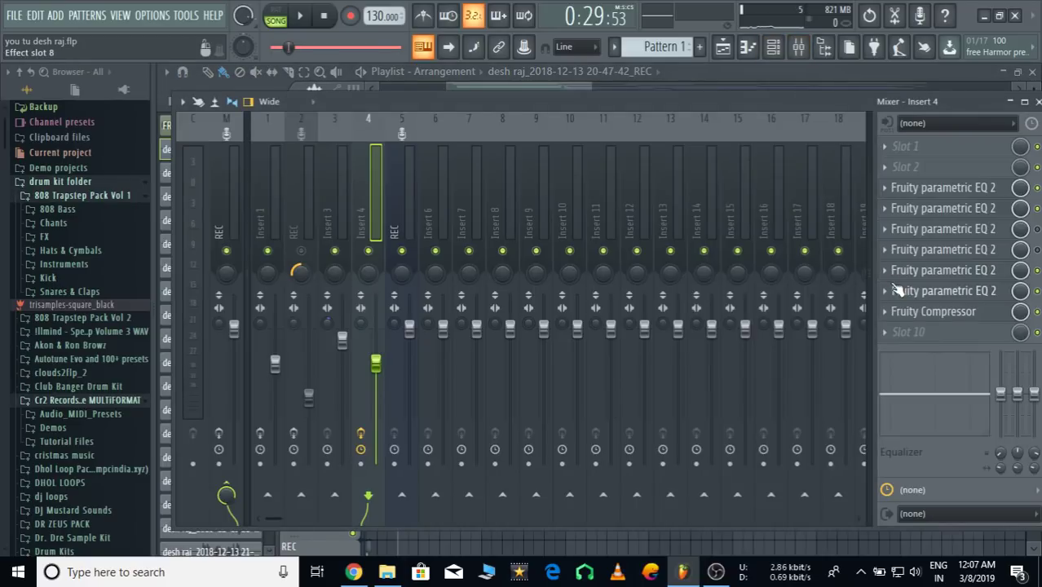
key(F9)
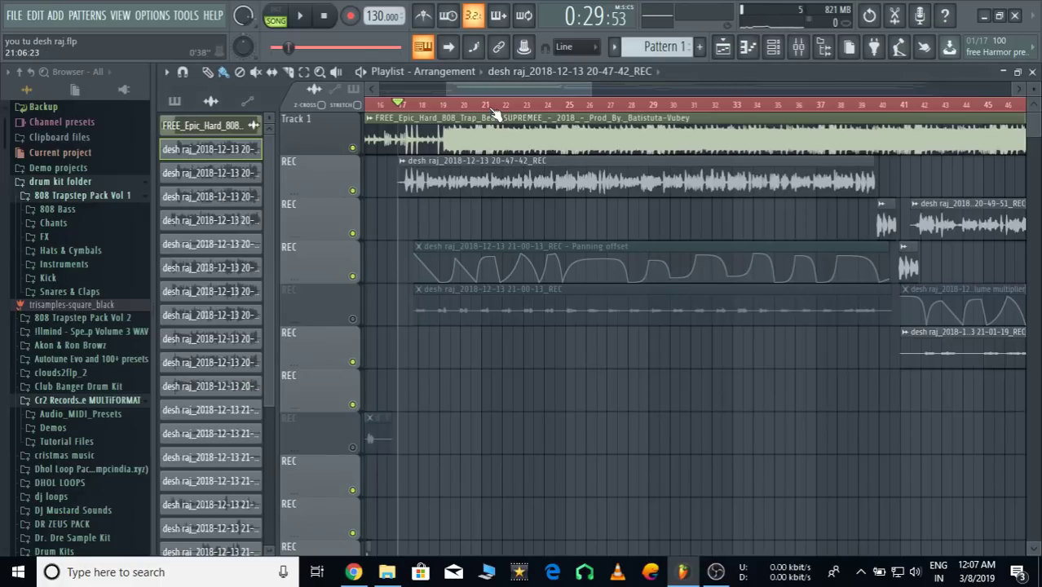
scroll(414, 115, up, 3)
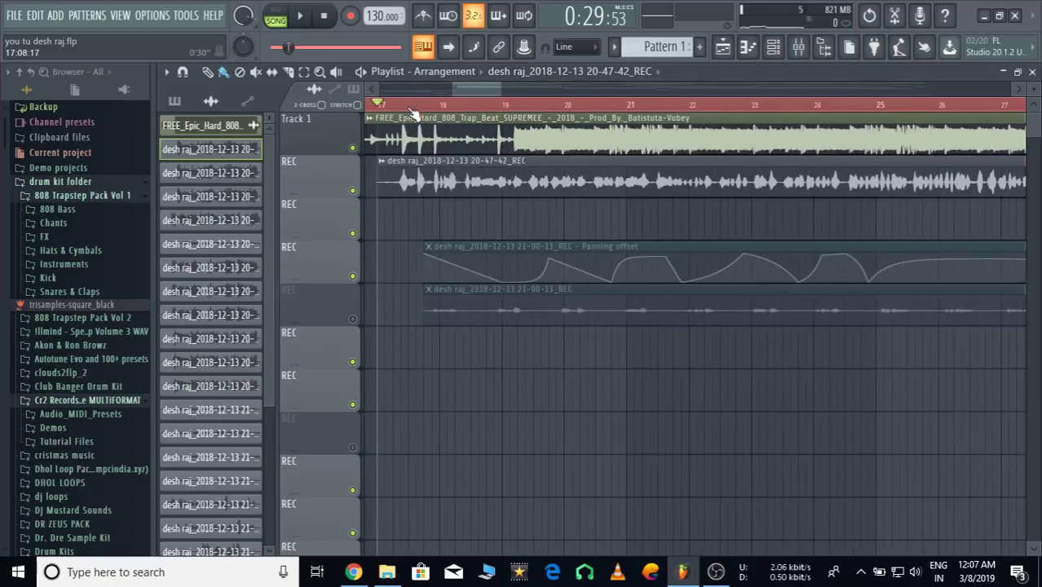
scroll(413, 114, down, 2)
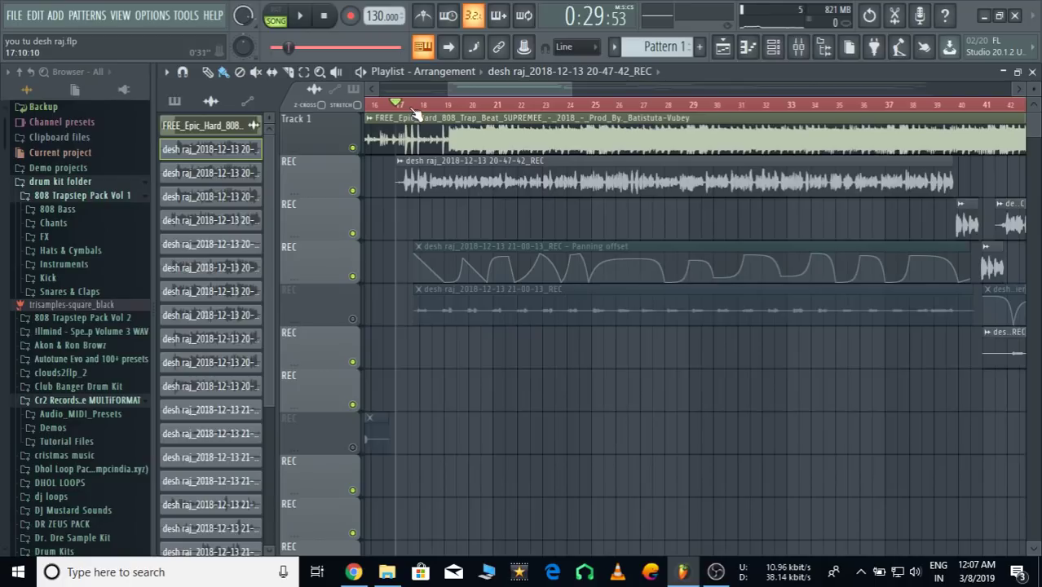
scroll(404, 116, up, 2)
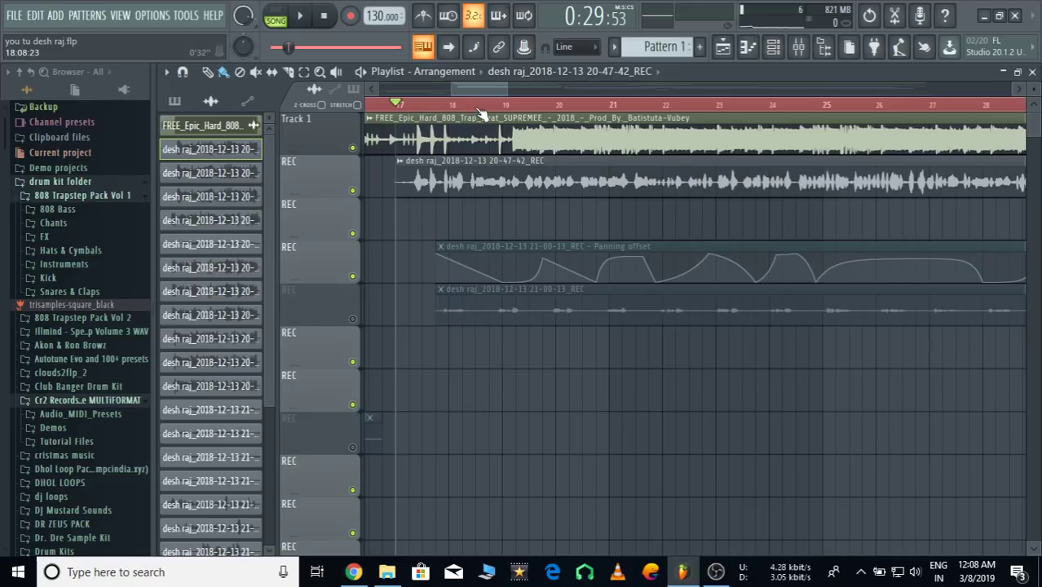
scroll(481, 111, down, 3)
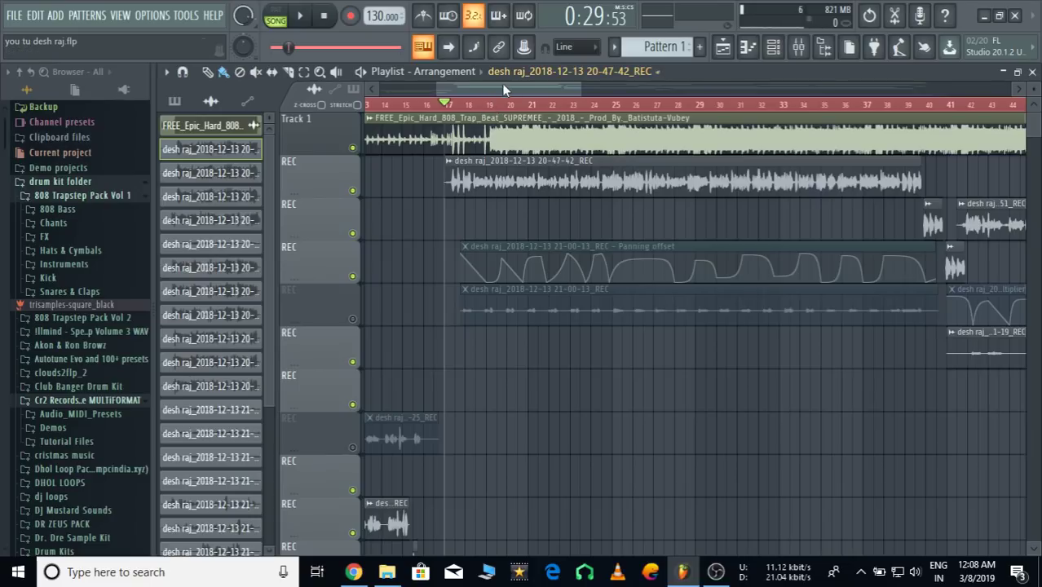
scroll(491, 109, up, 3)
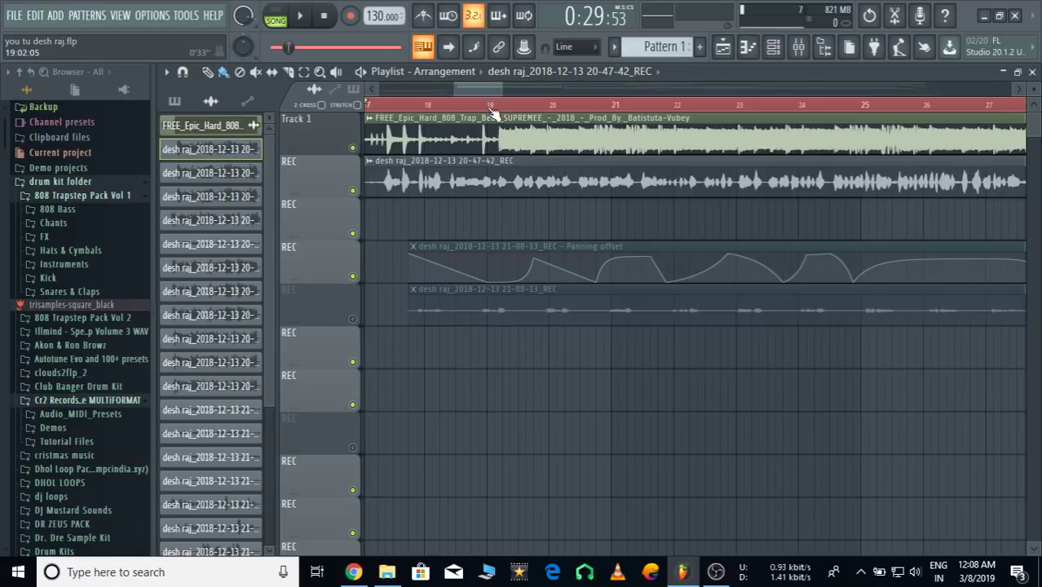